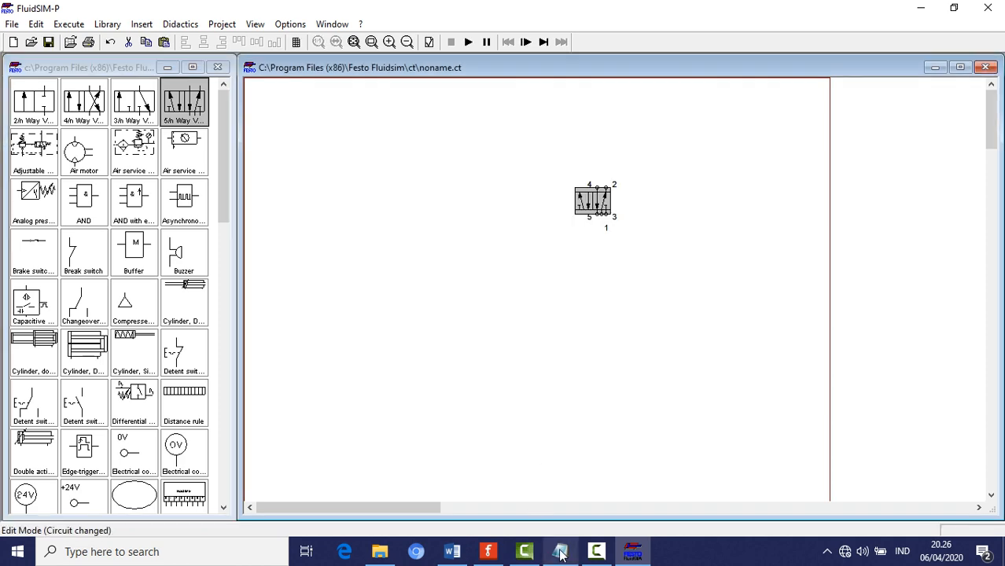
Step: Check the left valve in the Fritzing breadboard diagram and return to FluidSIM
click(489, 551)
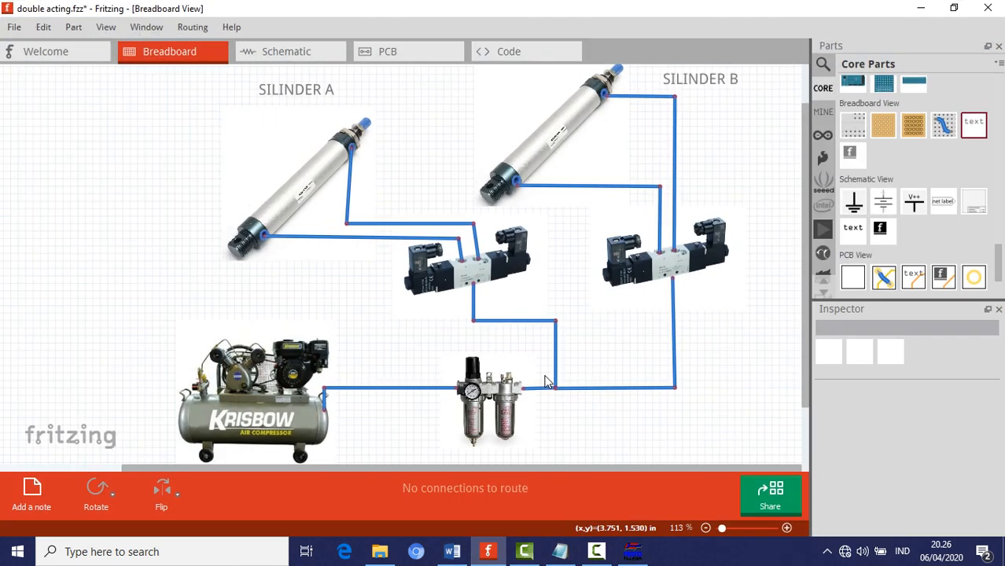
click(456, 282)
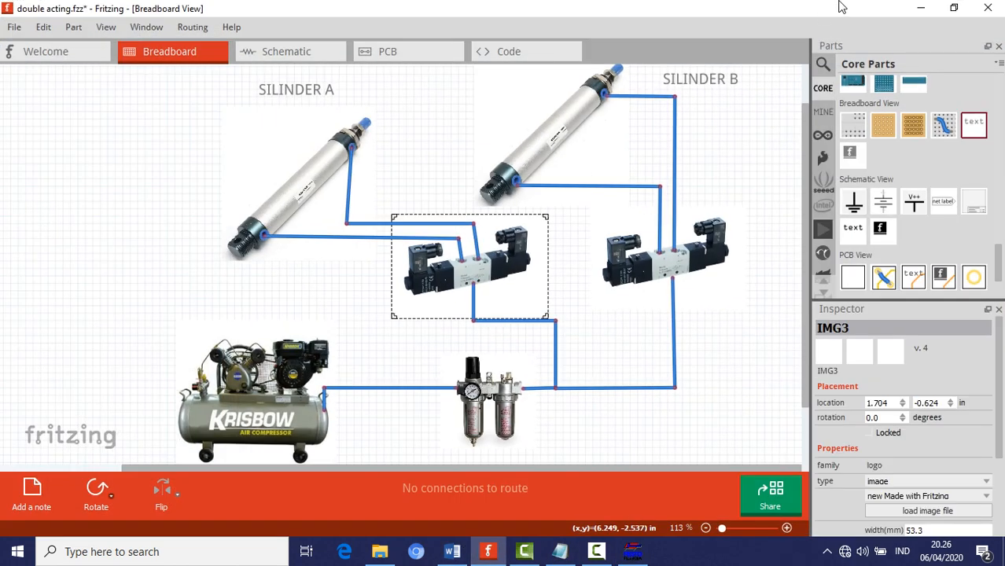
click(920, 8)
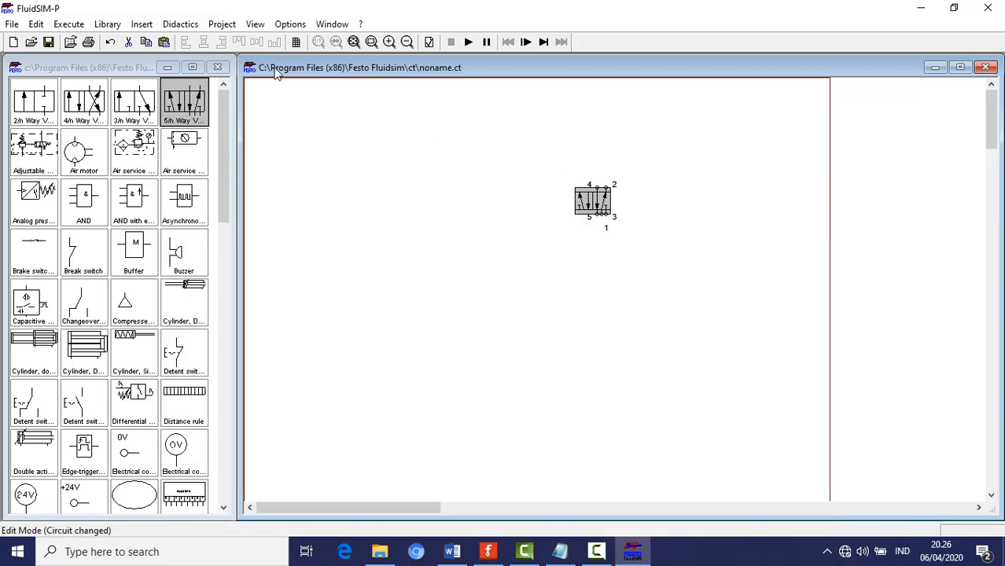
Step: Configure the 5/n way valve with solenoid actuation on both its left and right sides
click(395, 39)
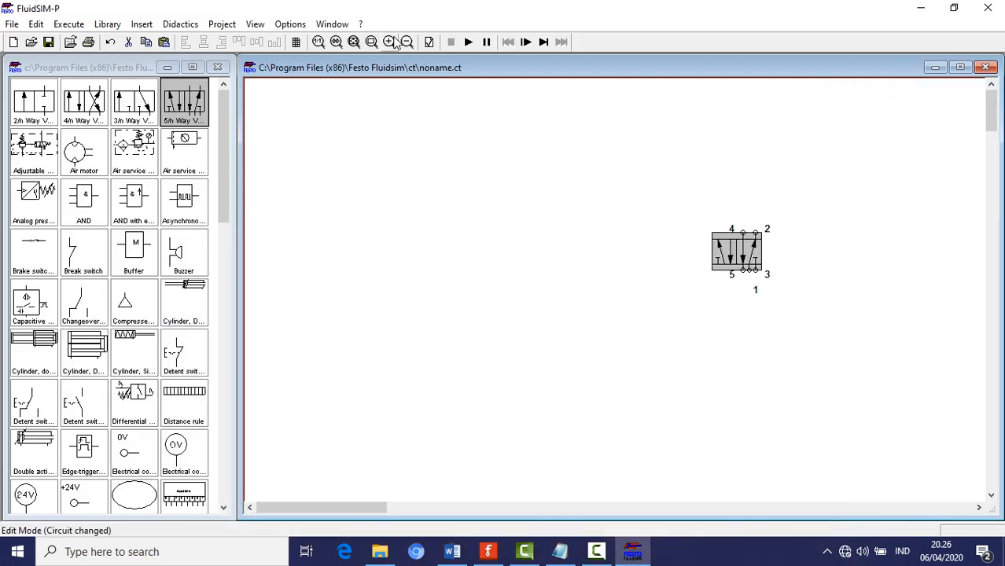
click(731, 250)
double_click(731, 250)
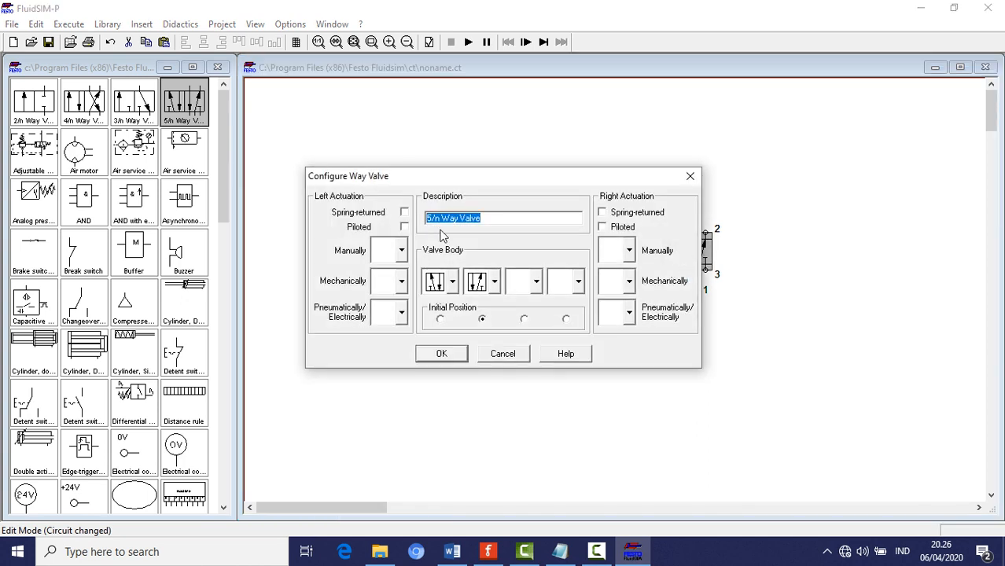
click(401, 312)
click(375, 363)
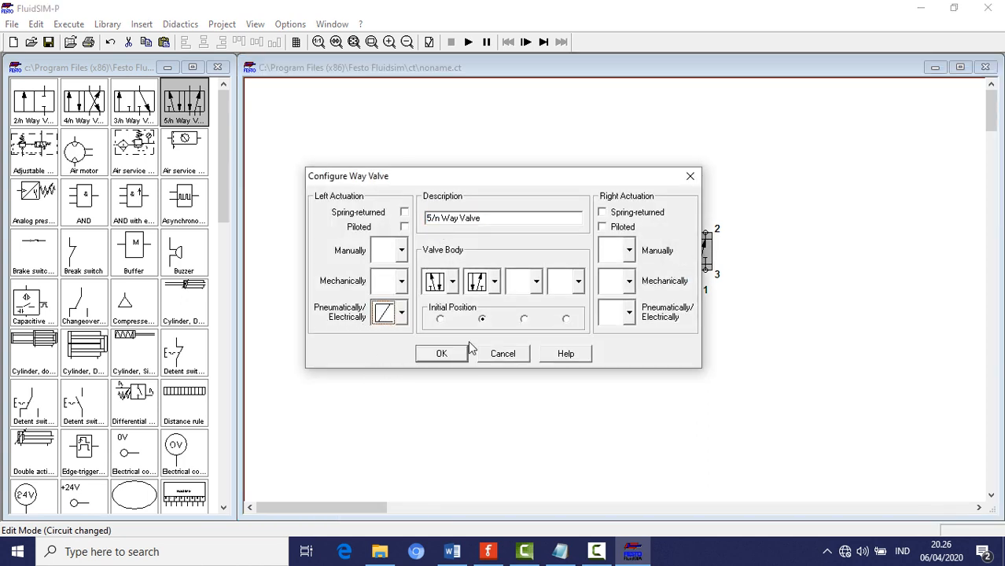
click(606, 315)
click(603, 360)
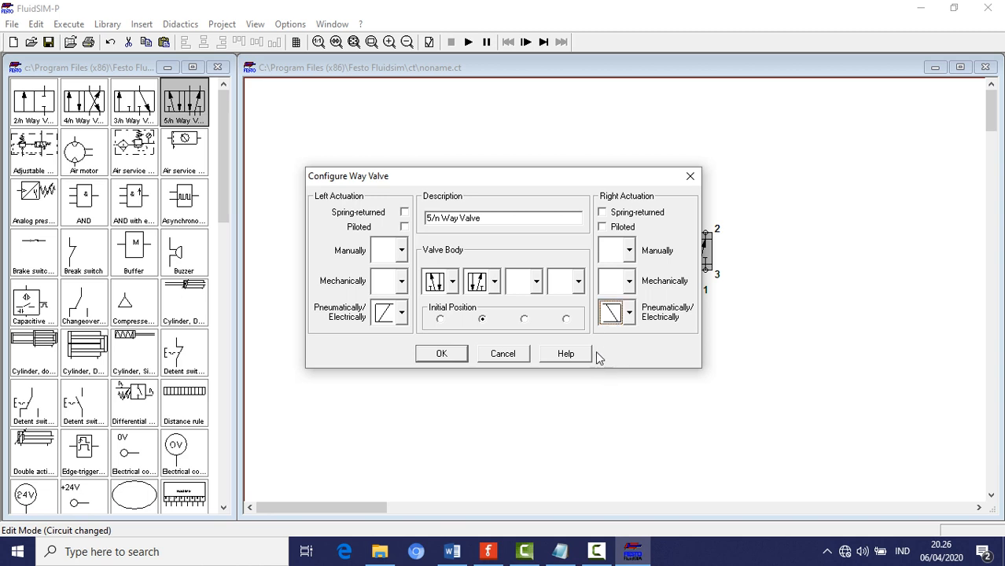
click(441, 354)
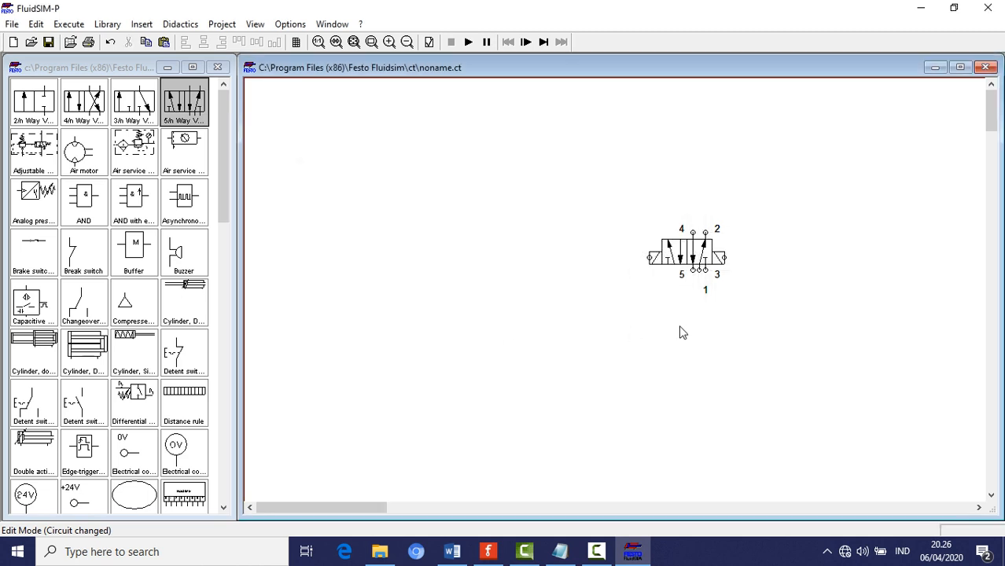
Step: Add a double acting cylinder above the valve, piped to ports 4 and 2, and a compressed air supply below to the right
click(693, 260)
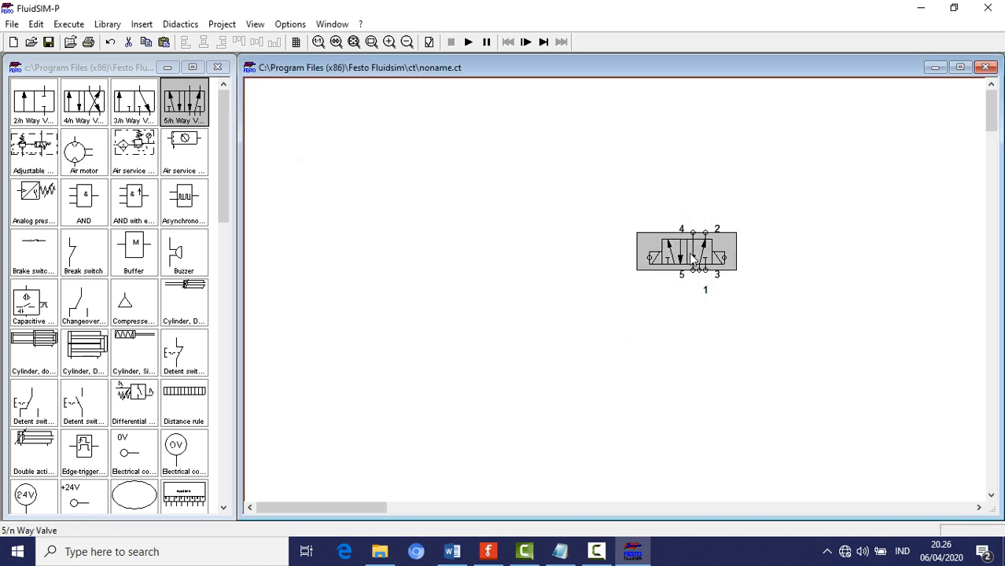
mouse_move(38, 458)
mouse_down()
mouse_move(372, 237)
mouse_move(651, 114)
mouse_move(693, 157)
mouse_move(693, 232)
mouse_move(706, 163)
mouse_up()
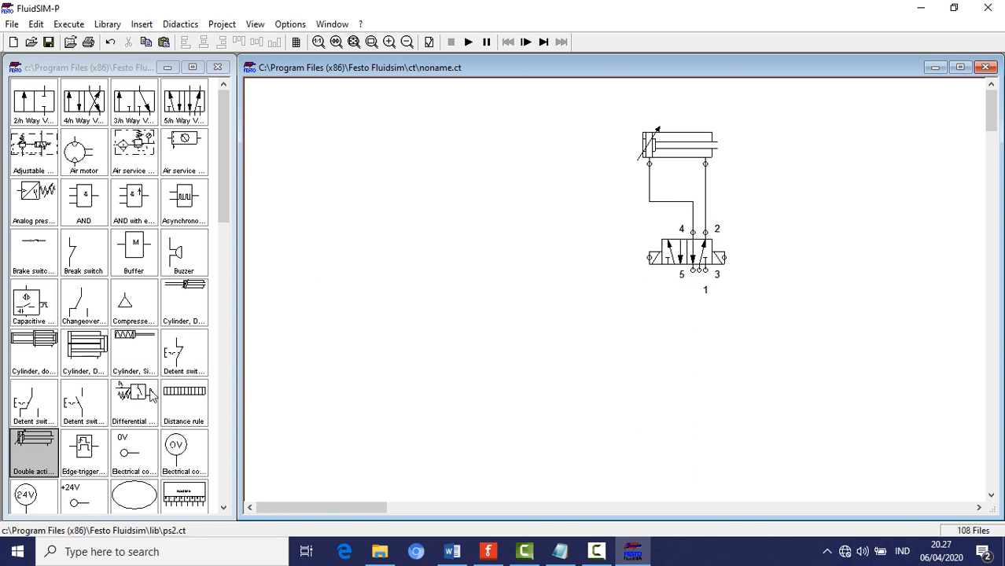
drag(224, 206, 237, 242)
drag(134, 182, 805, 446)
Step: Place a throttle valve directly above the compressed air supply, rotated 90°
drag(220, 202, 235, 437)
click(84, 405)
drag(83, 405, 793, 383)
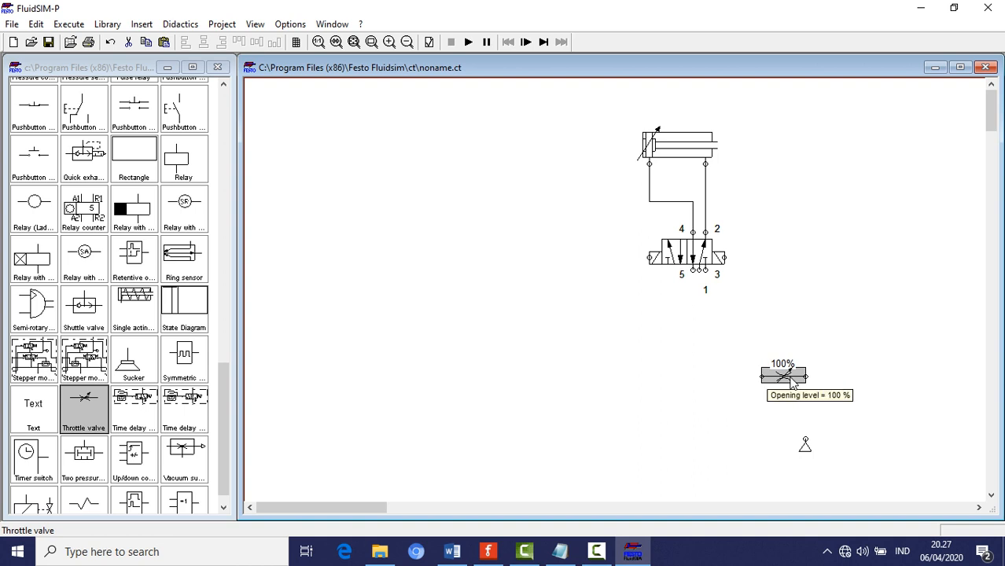
right_click(790, 378)
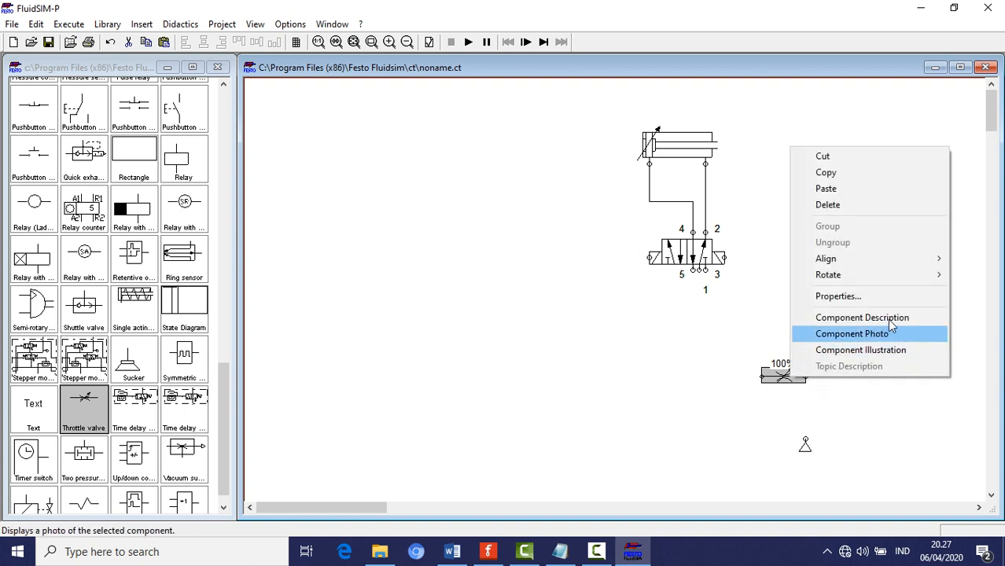
mouse_move(923, 275)
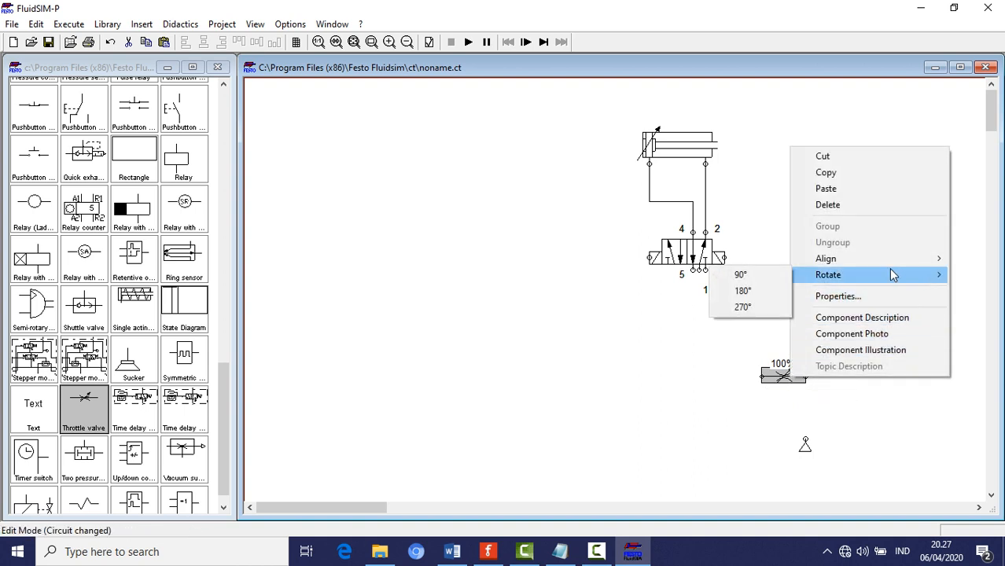
click(751, 275)
drag(786, 382, 804, 399)
Step: Set the throttle valve's opening level to 50% and connect its lower port to the compressed air supply
double_click(804, 399)
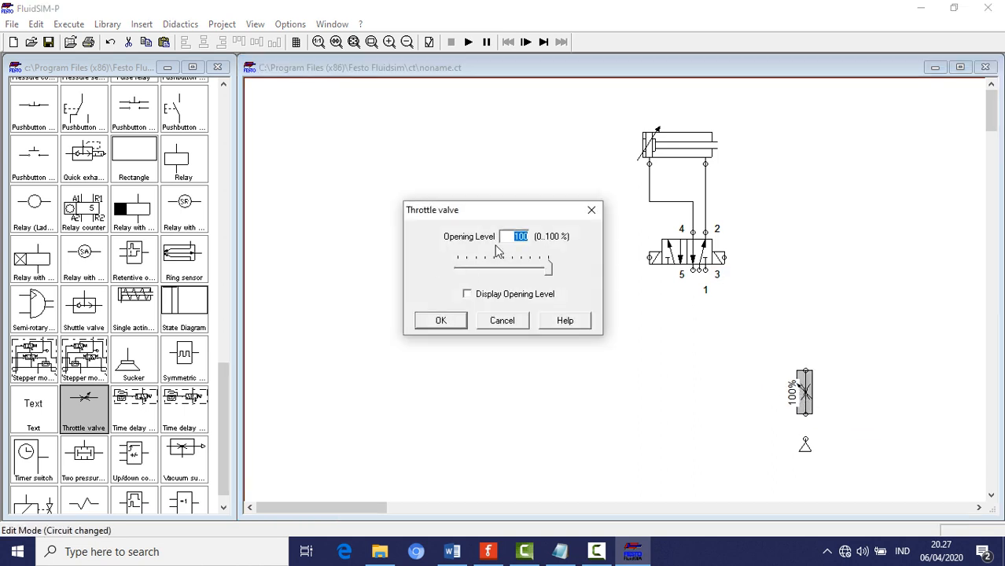
text(50)
click(441, 321)
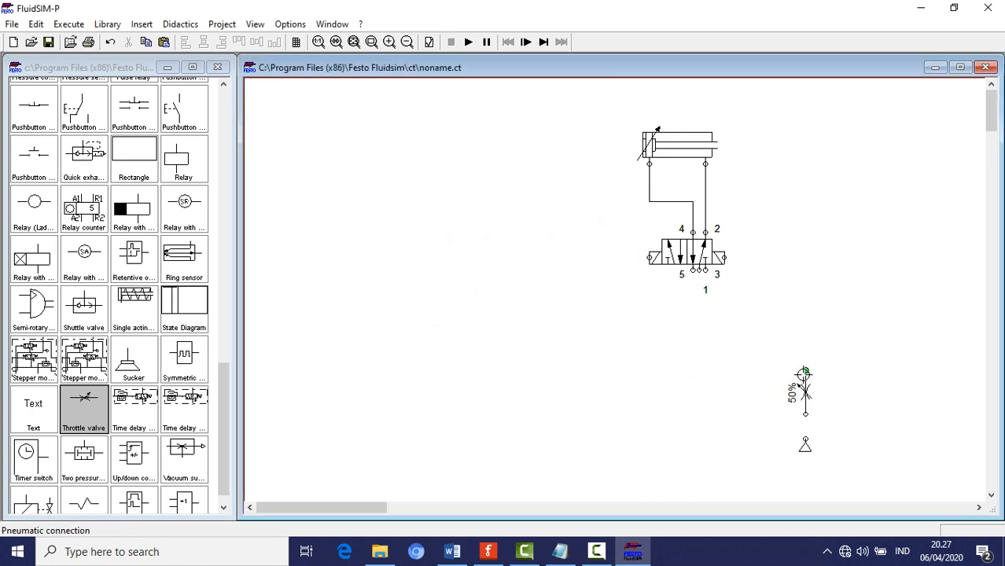
drag(805, 414, 805, 443)
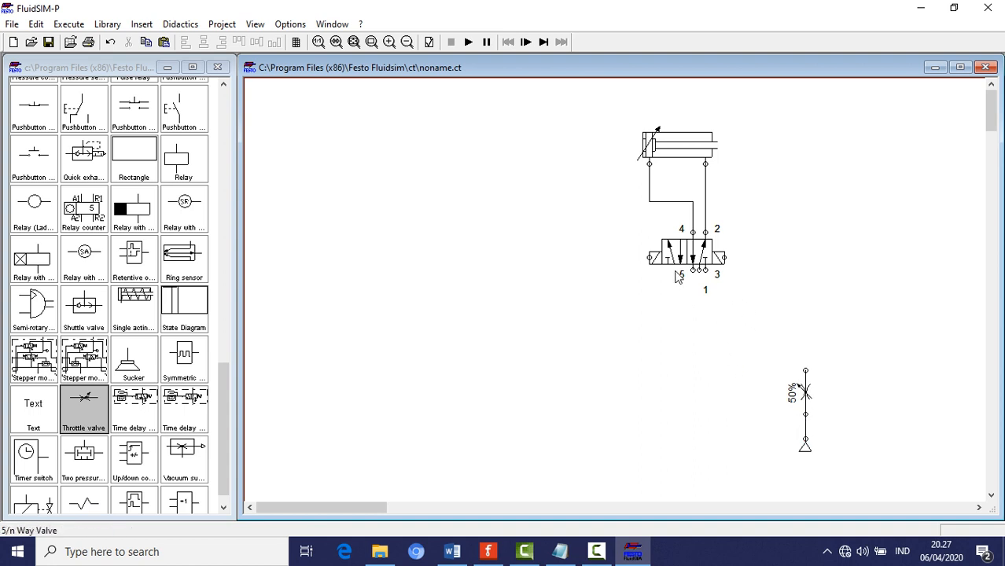
Step: Duplicate the piped cylinder and way valve and place the copy to the right of the original
drag(751, 302, 689, 128)
right_click(701, 143)
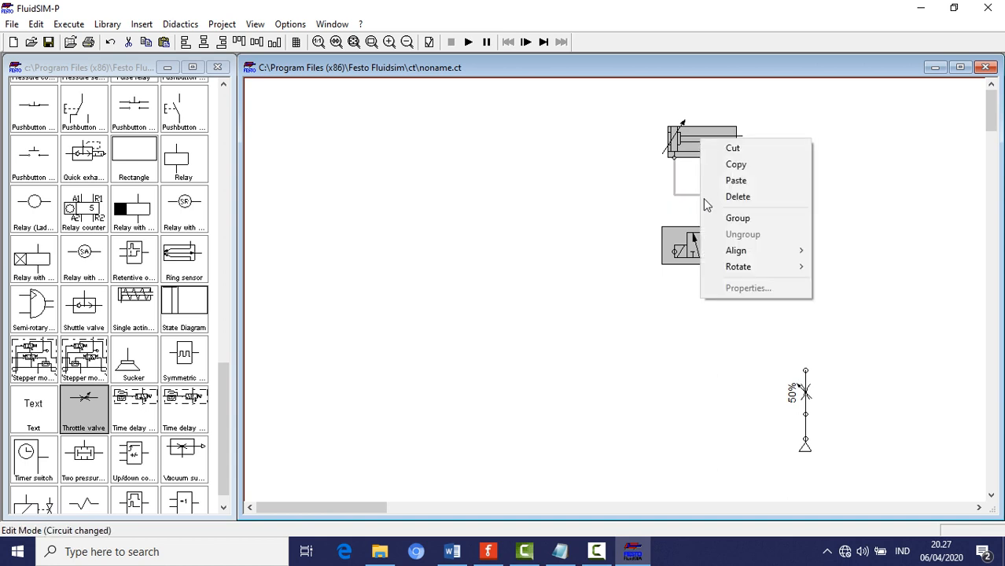
click(739, 164)
right_click(783, 163)
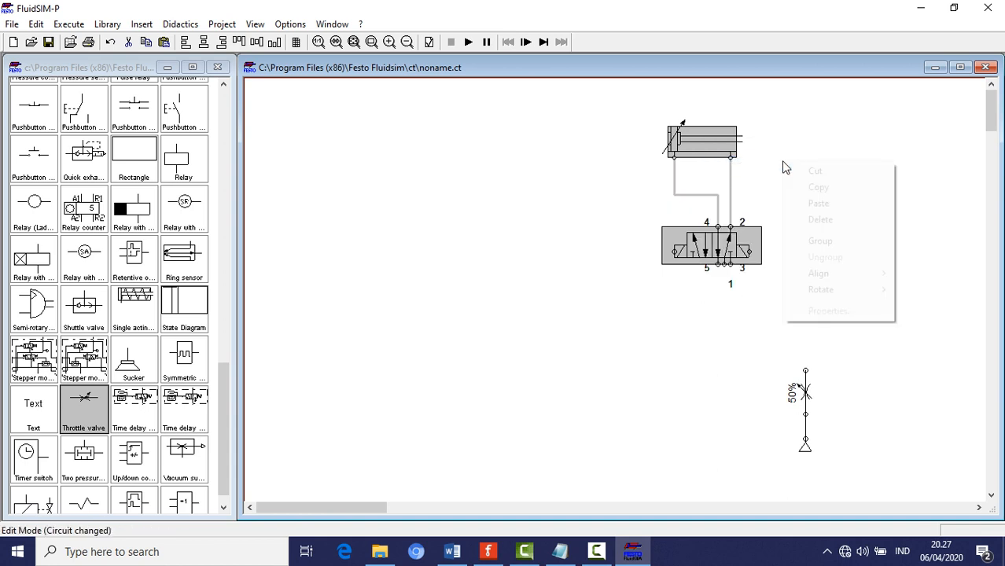
click(802, 202)
drag(644, 282, 900, 151)
click(812, 272)
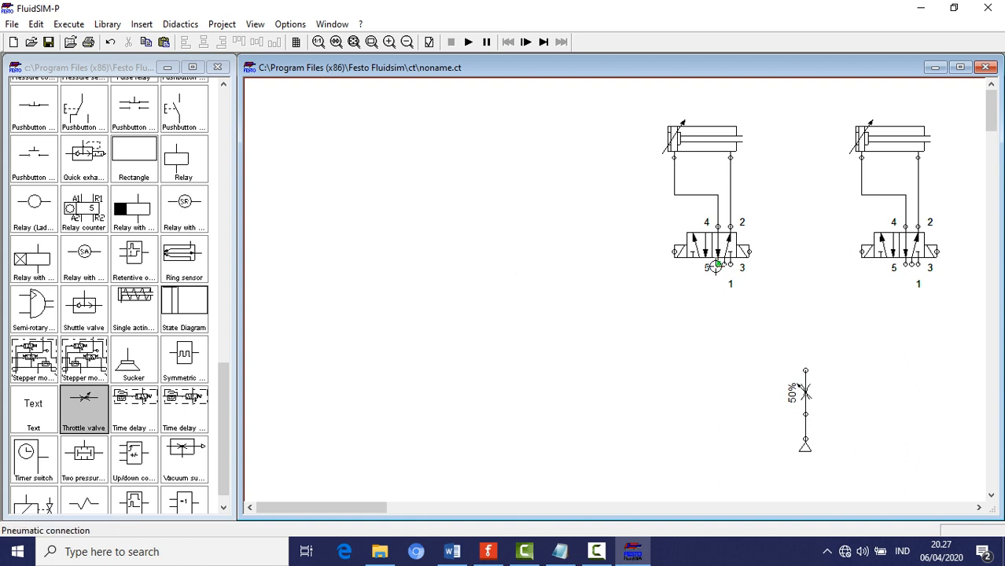
Step: Fit silencer terminators to ports 5 and 3 of the left valve and connect its port 1 to the throttle valve's upper port
double_click(715, 266)
click(515, 311)
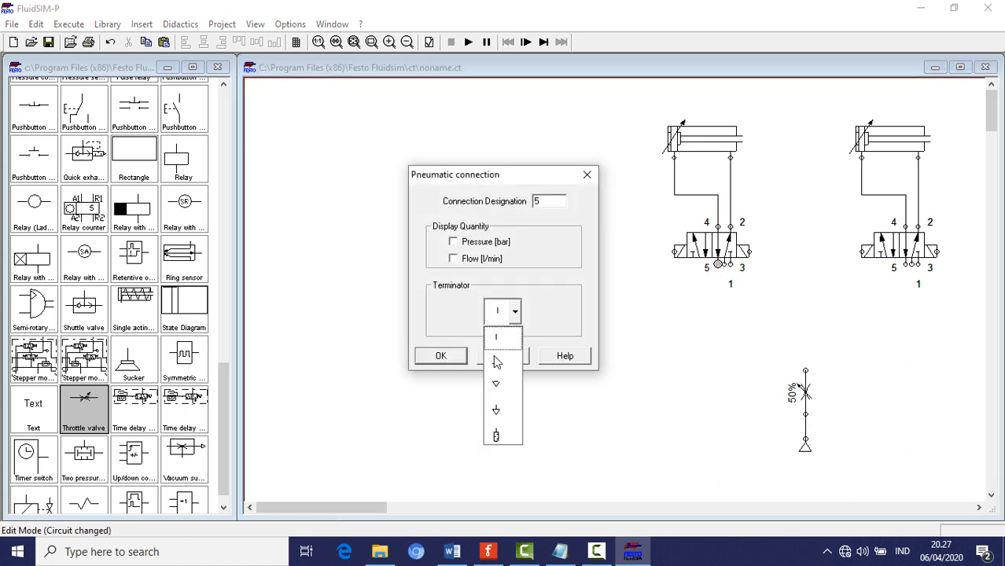
click(495, 435)
click(442, 357)
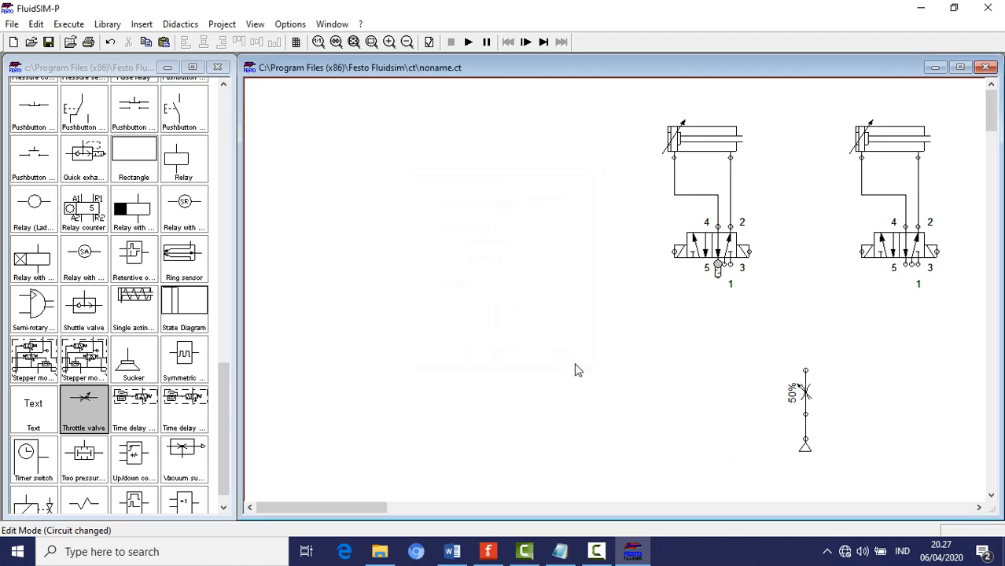
double_click(730, 264)
click(513, 312)
click(505, 438)
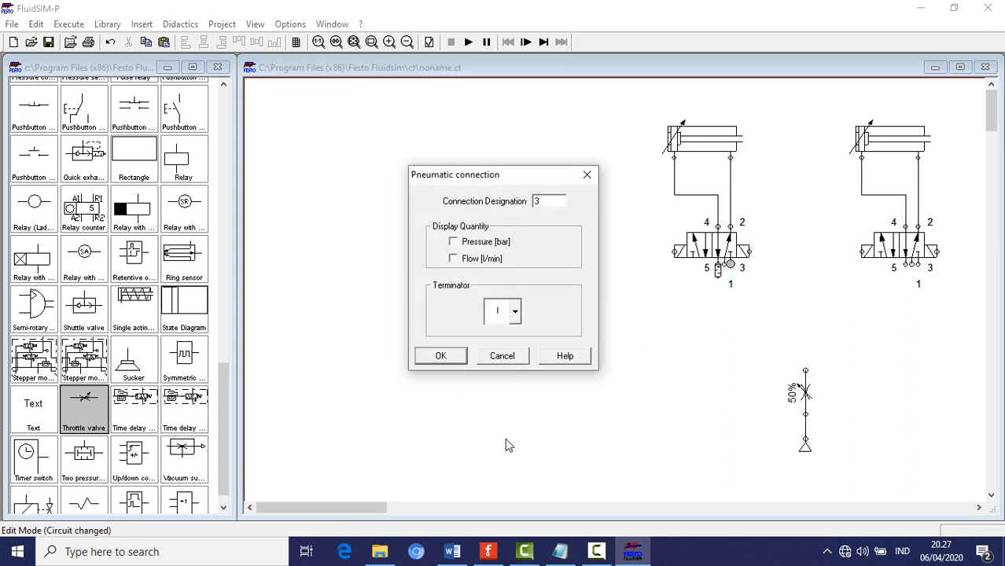
click(437, 359)
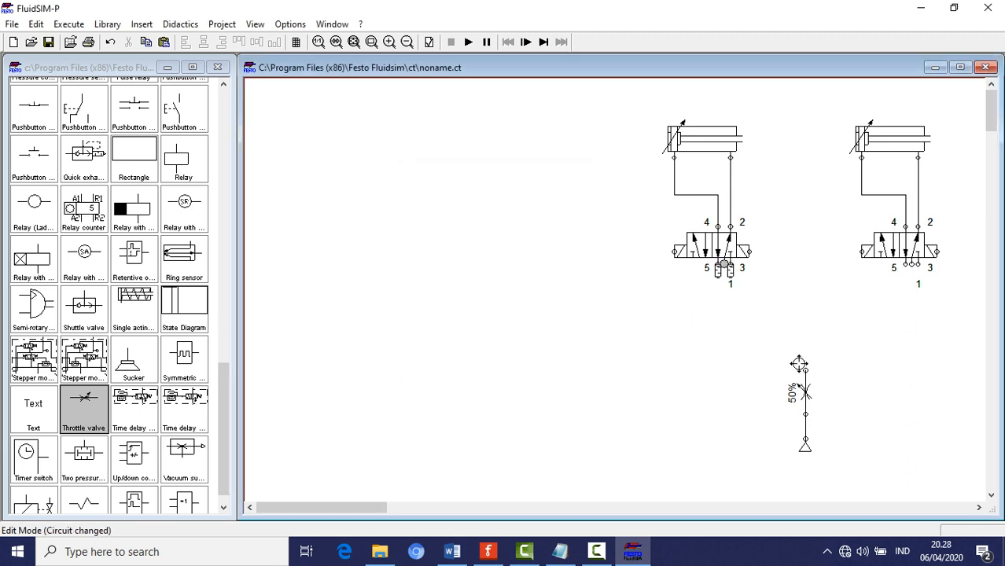
drag(802, 367, 724, 274)
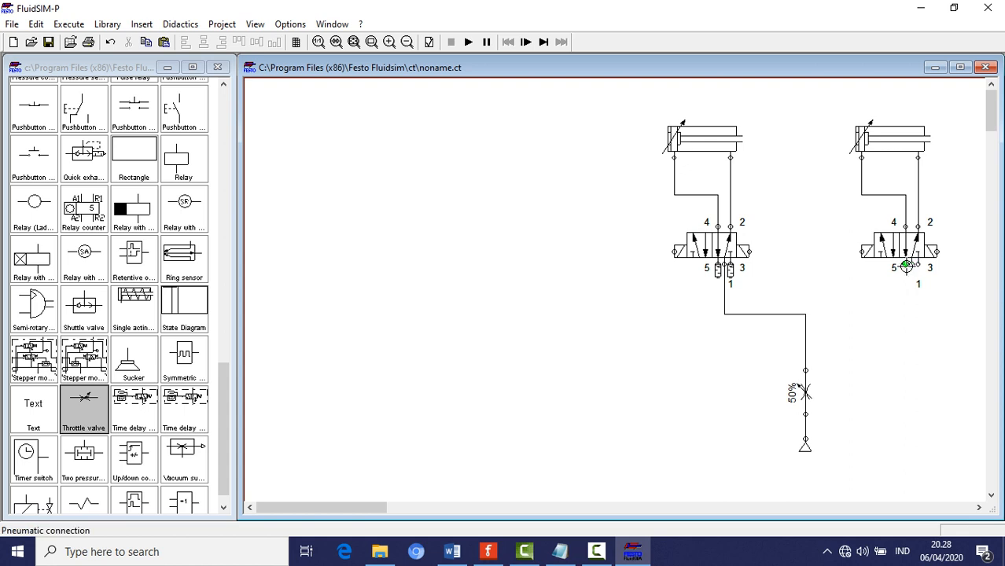
Step: Delete the right-hand copy of the cylinder and way valve together with its connecting lines
double_click(906, 266)
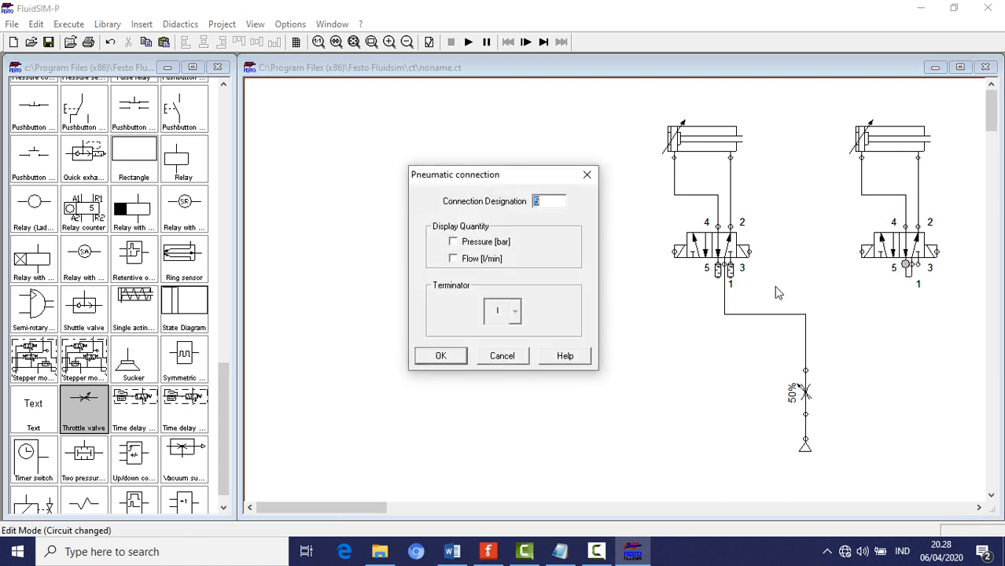
click(587, 174)
drag(946, 308, 847, 116)
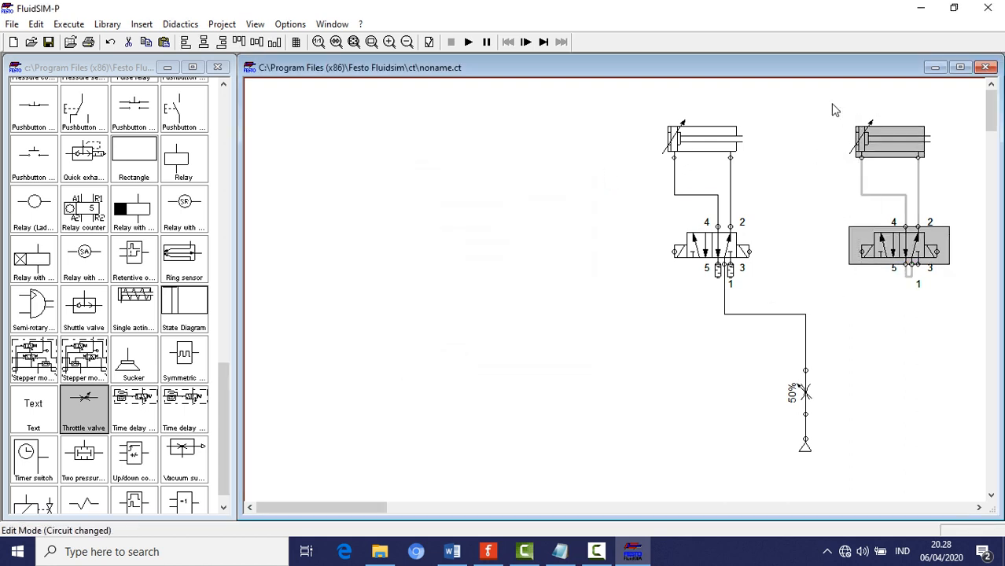
key(Delete)
Step: Duplicate the left cylinder and silenced valve to the right, and connect the copy's port 1 to the supply line above the throttle valve
drag(627, 100, 775, 287)
key(ctrl+c)
key(ctrl+v)
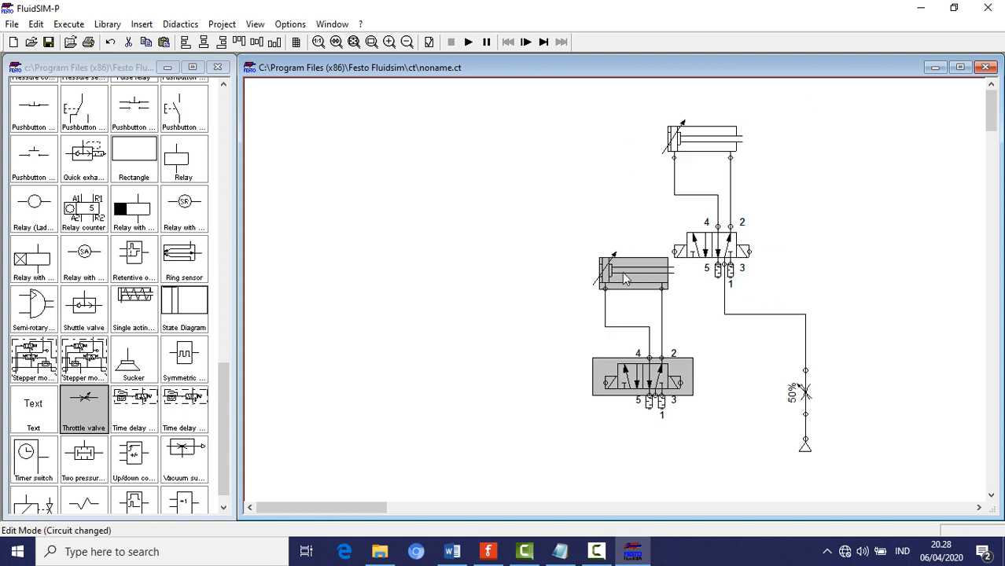
drag(625, 279, 868, 142)
click(904, 379)
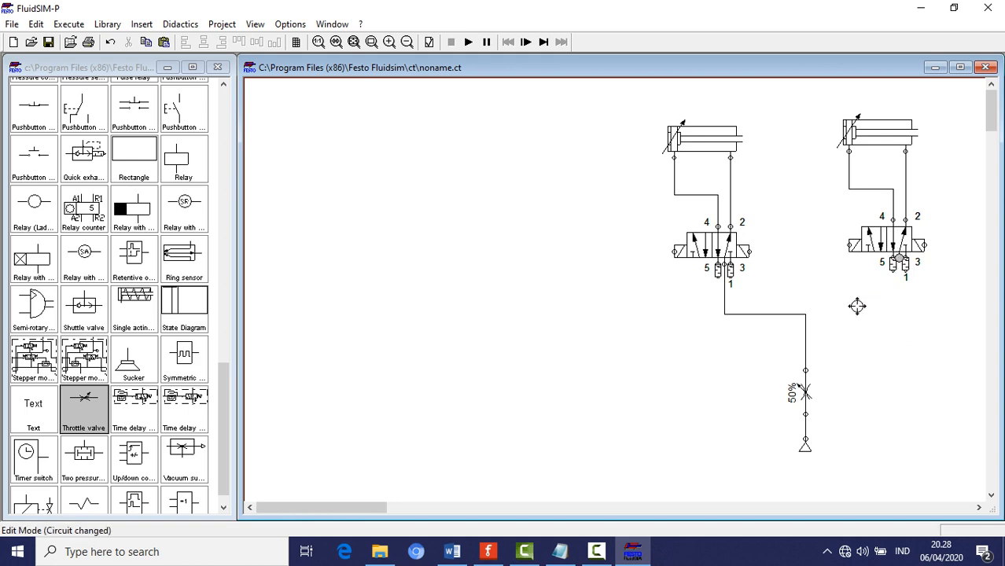
drag(899, 272, 804, 314)
Step: Compare the supply lines of both valves and the rod end of cylinder A in the Fritzing diagram, returning to FluidSIM
click(488, 551)
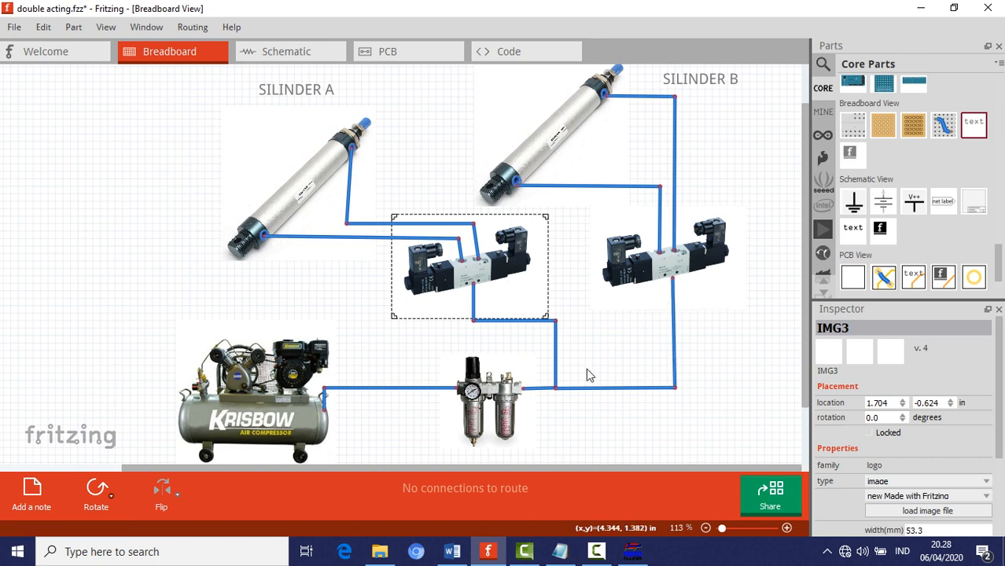
click(674, 301)
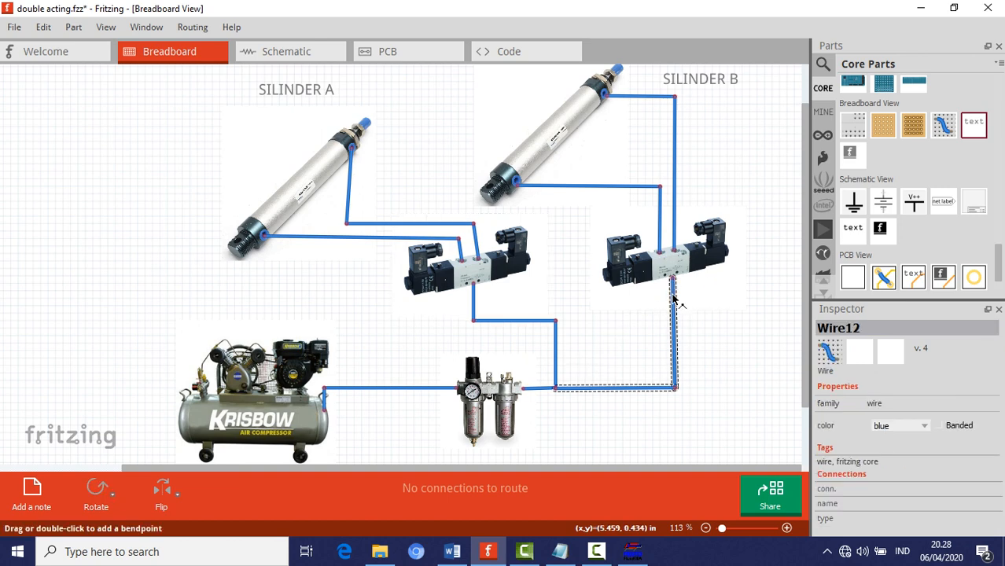
click(474, 304)
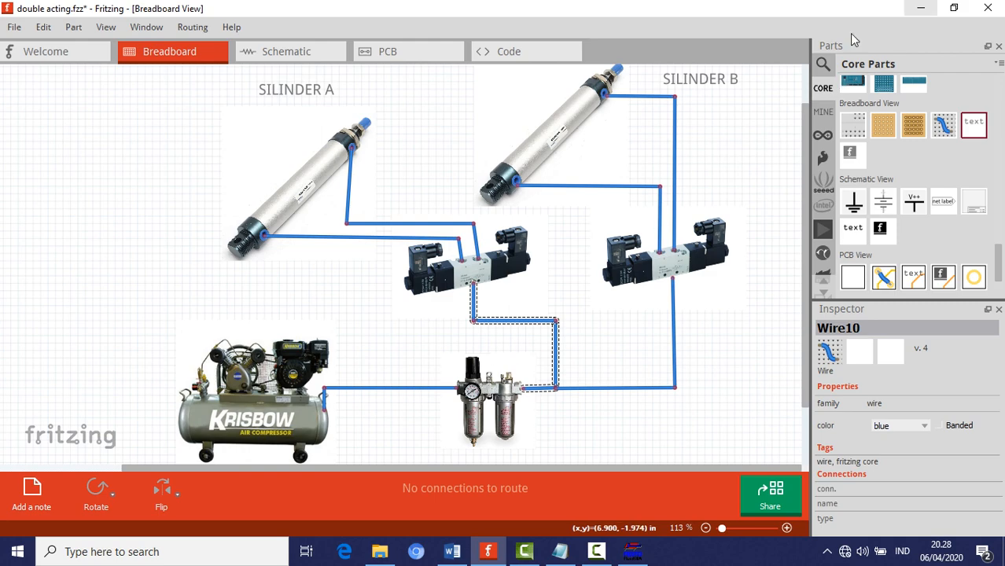
click(920, 8)
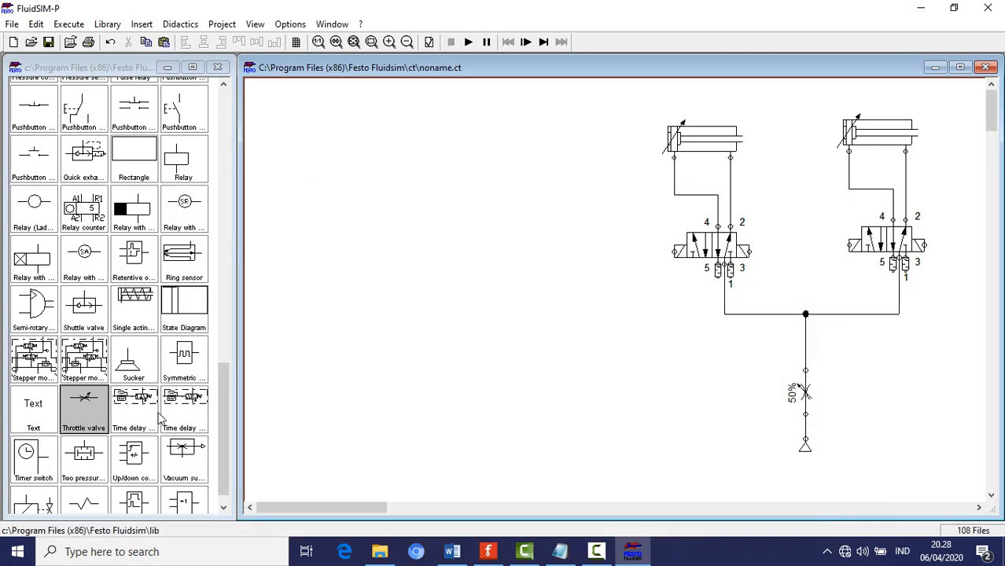
drag(223, 396, 223, 335)
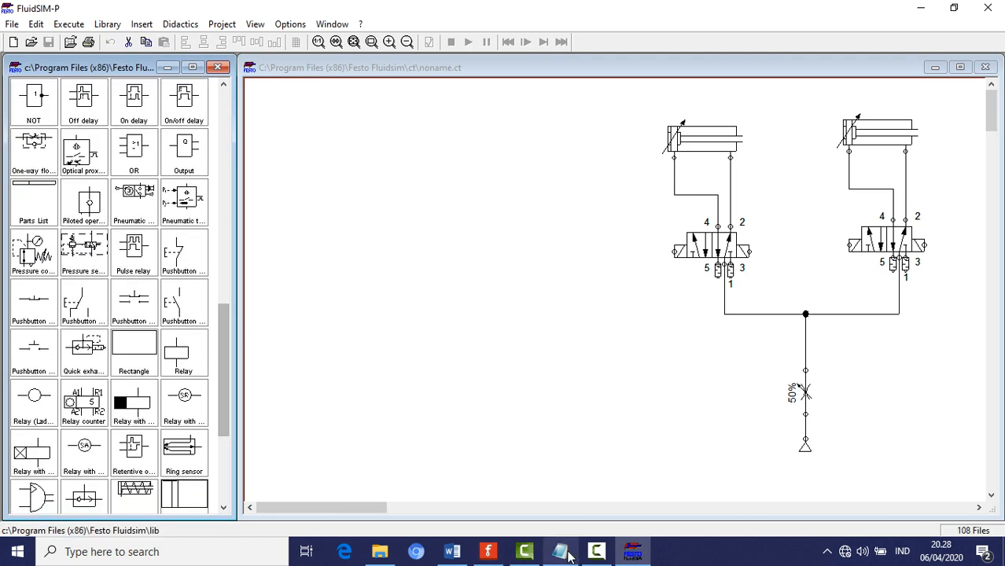
click(489, 554)
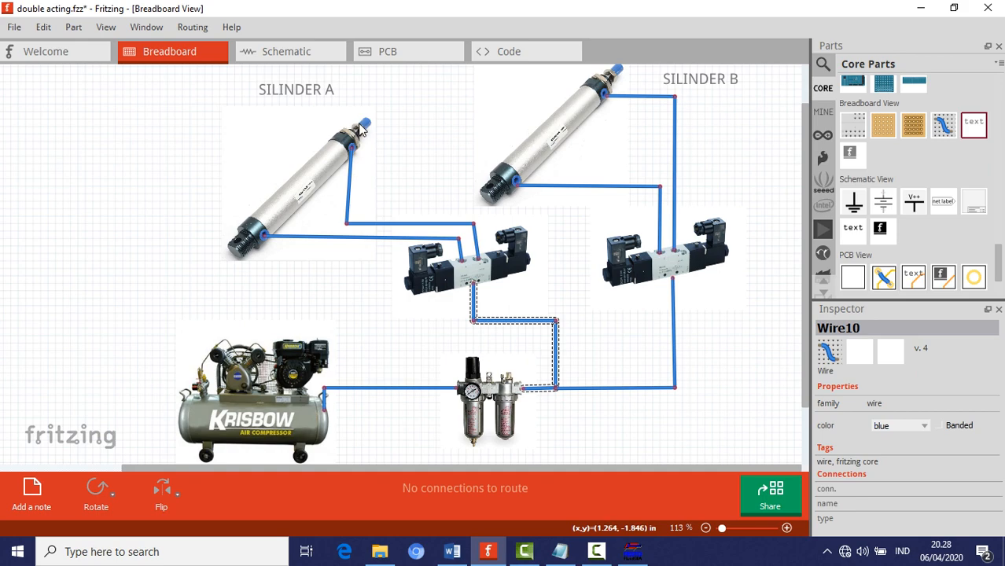
click(921, 8)
Step: Place a distance rule just above the rod end of the left cylinder
drag(227, 395, 245, 238)
drag(183, 183, 764, 115)
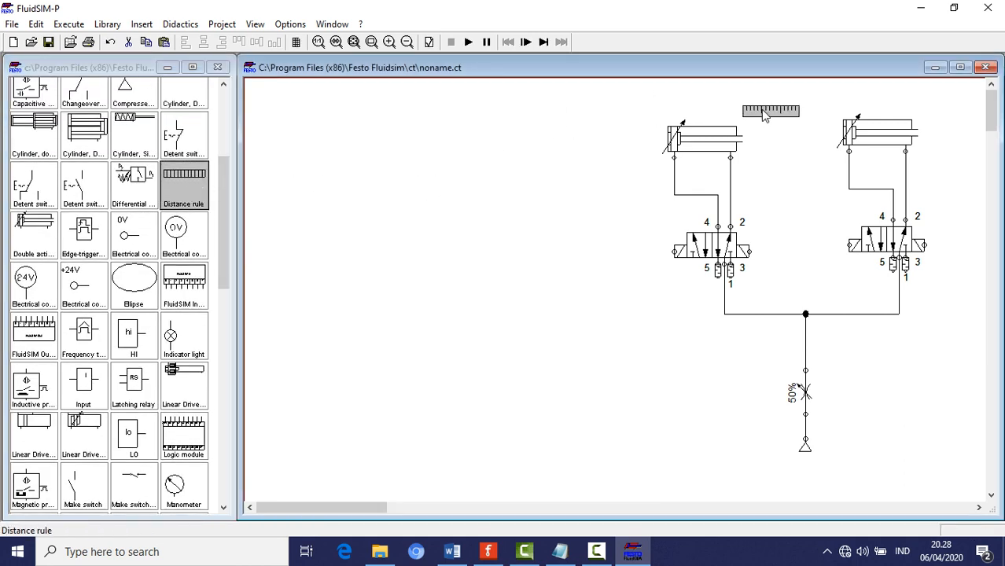
Step: Label the left cylinder's distance rule with A1 at 0 mm and A2 at 100 mm
double_click(764, 115)
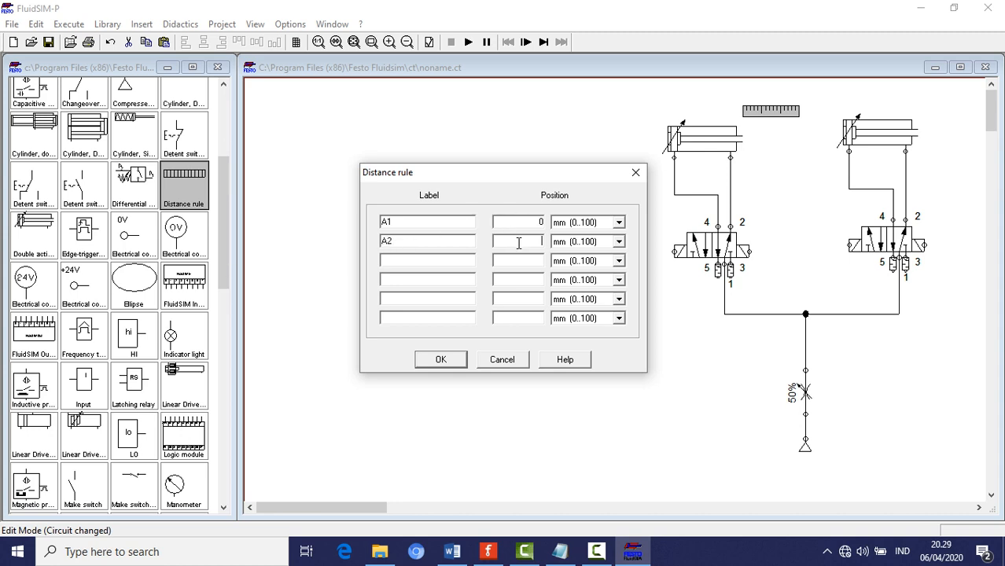
click(441, 360)
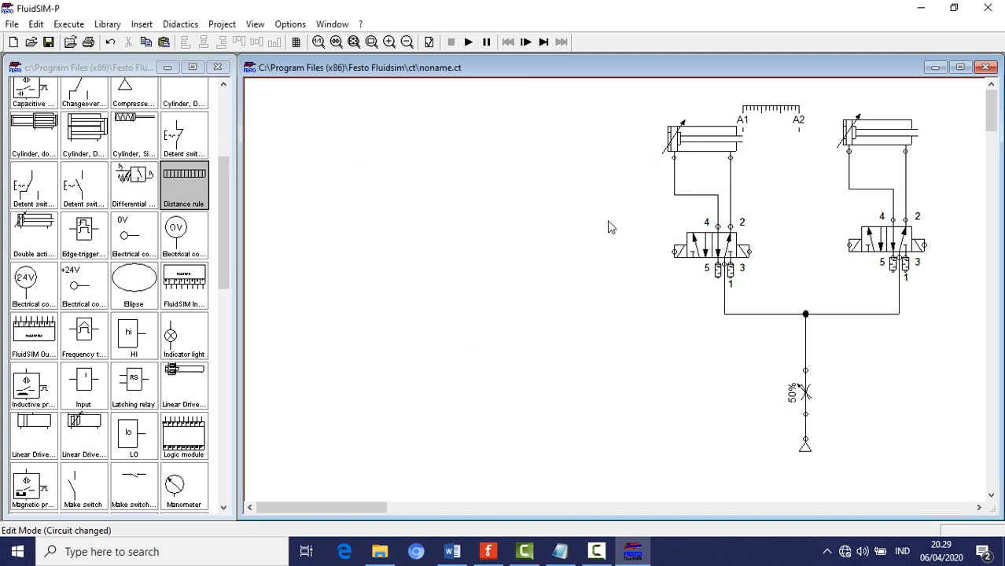
Step: Duplicate the distance rule to the right cylinder's rod end and label it B1 at 0 mm and B2 at 100 mm
click(770, 116)
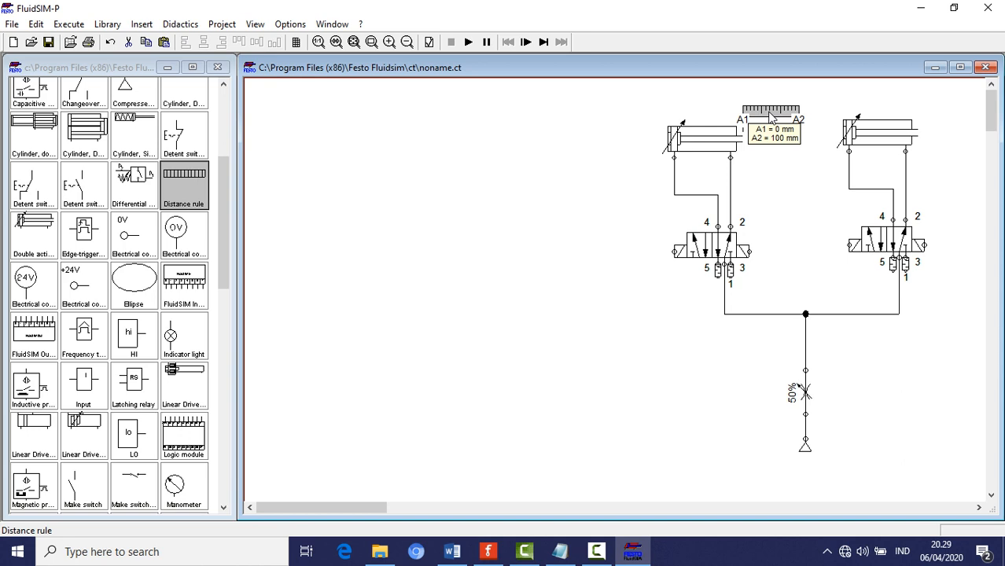
key(ctrl+c)
key(ctrl+v)
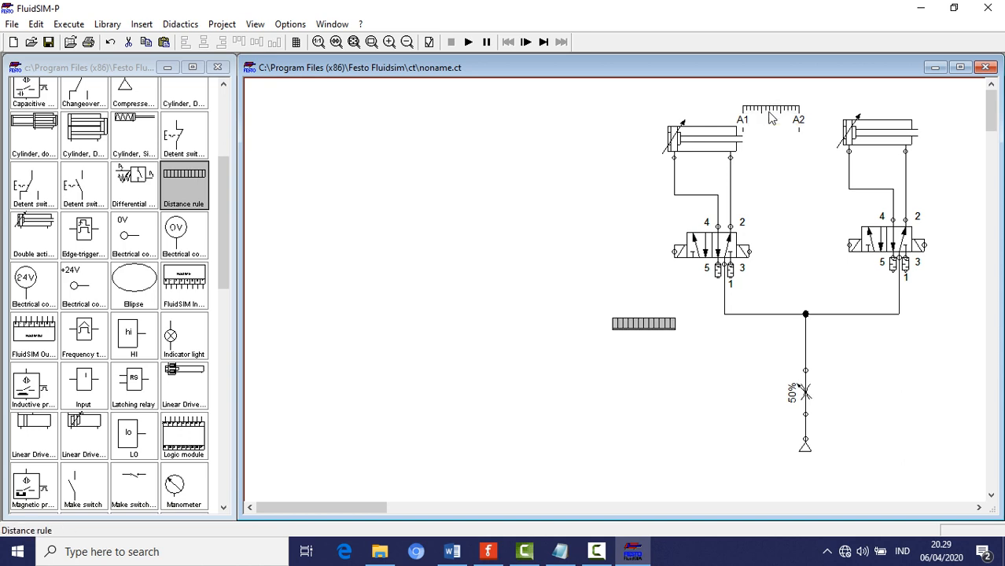
drag(653, 326, 951, 110)
double_click(948, 108)
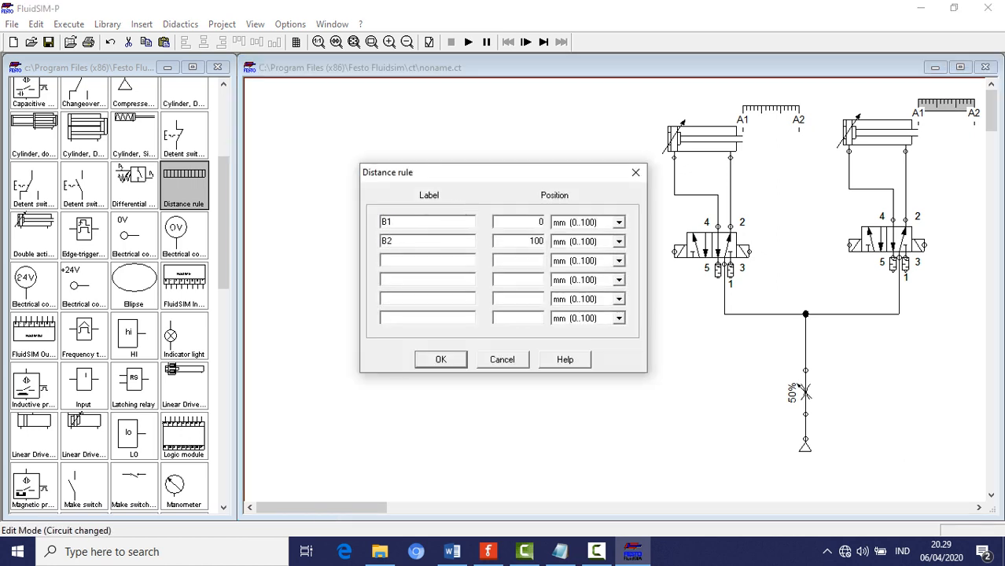
click(431, 360)
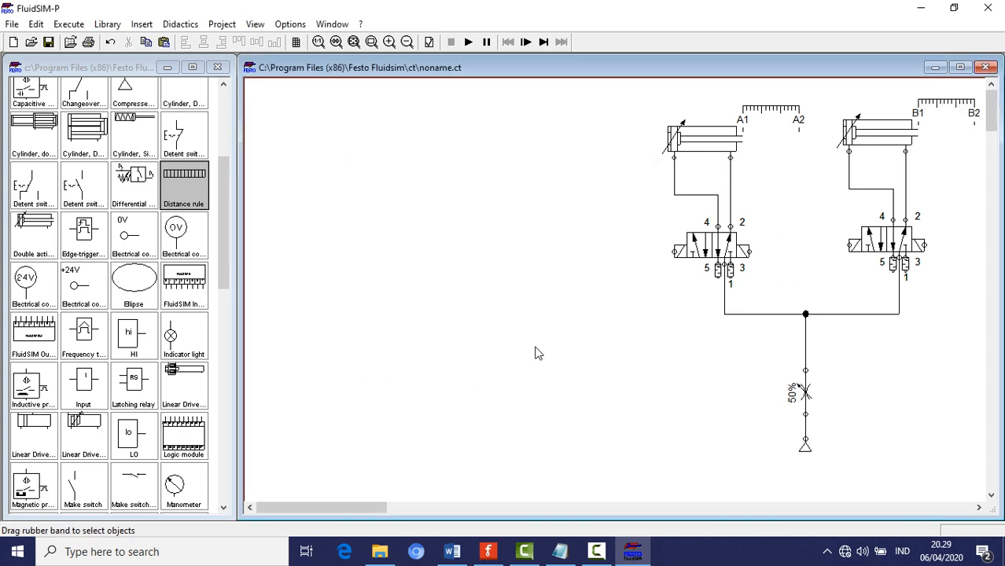
Step: Label the left valve's two solenoid connections B+ and B-
double_click(670, 251)
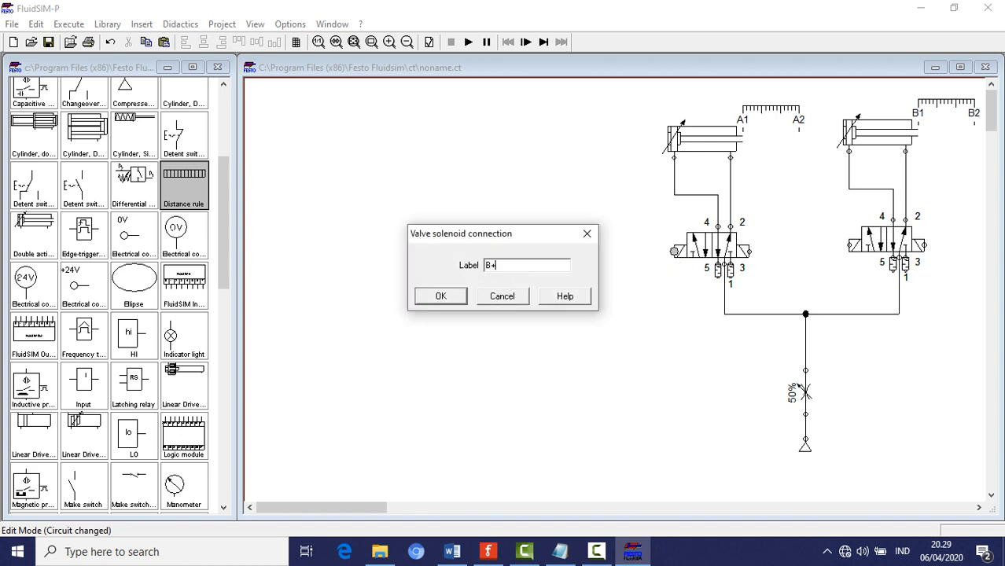
key(Return)
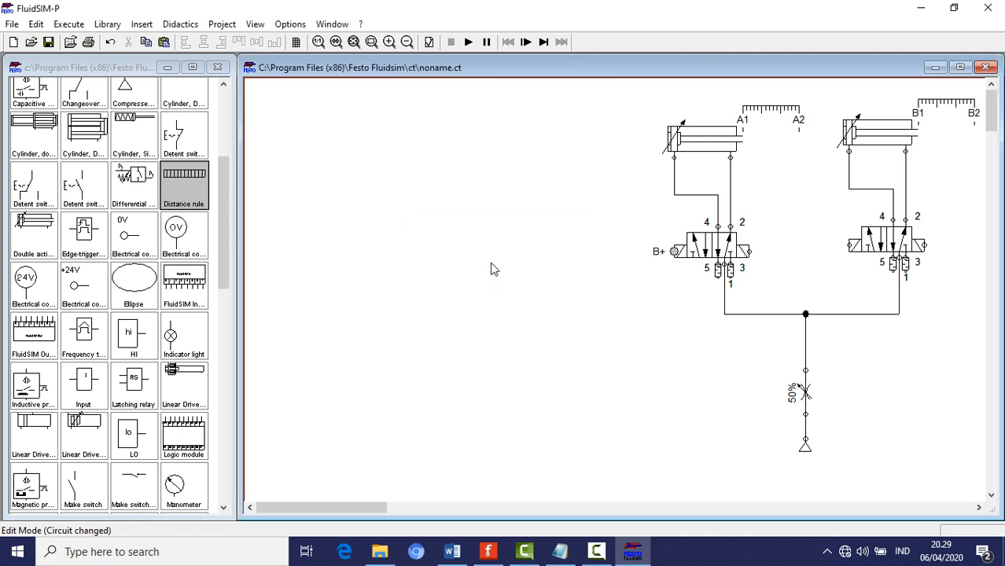
double_click(751, 252)
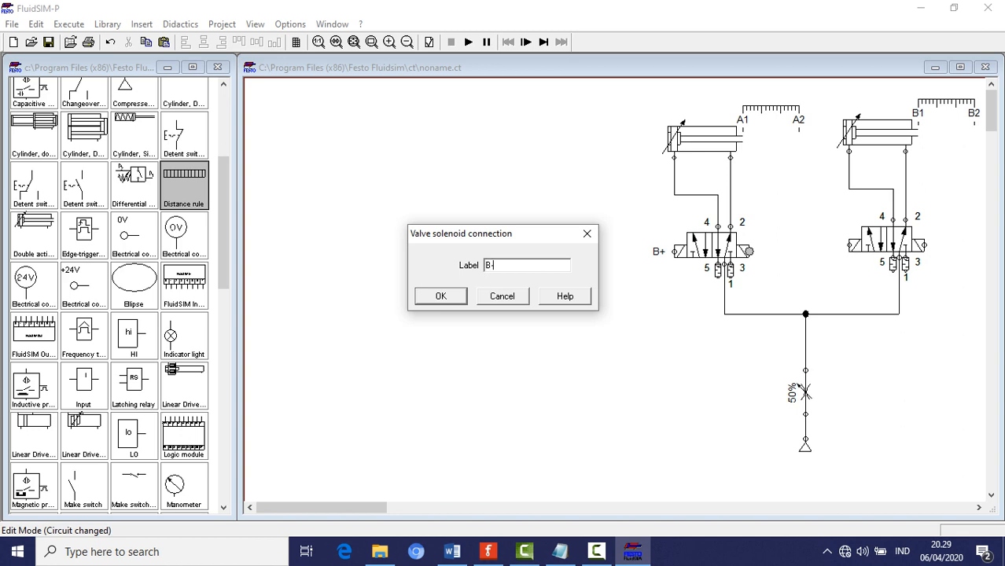
key(Return)
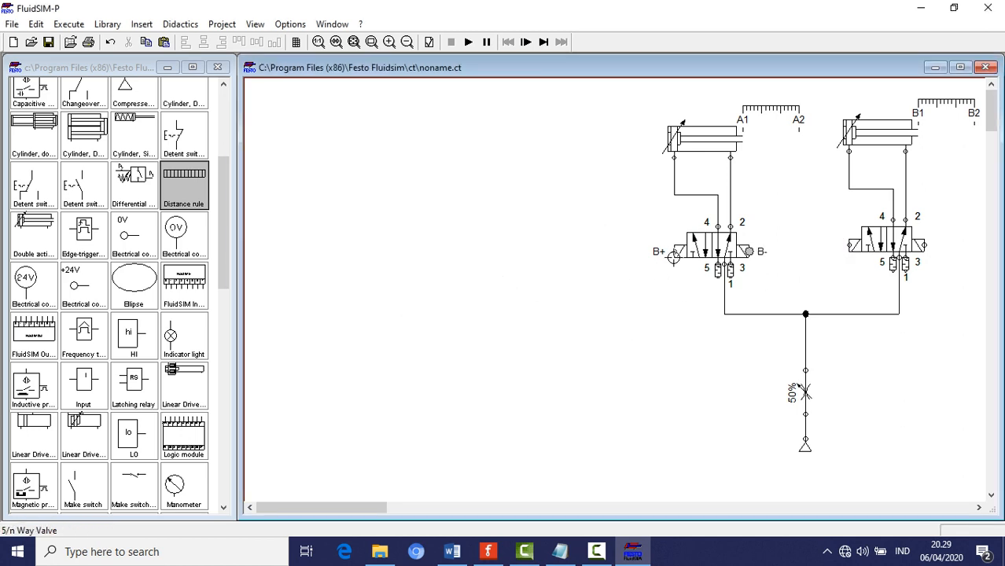
Step: Relabel the left valve's solenoid connections as A+ on its left side and A- on its right side
double_click(675, 252)
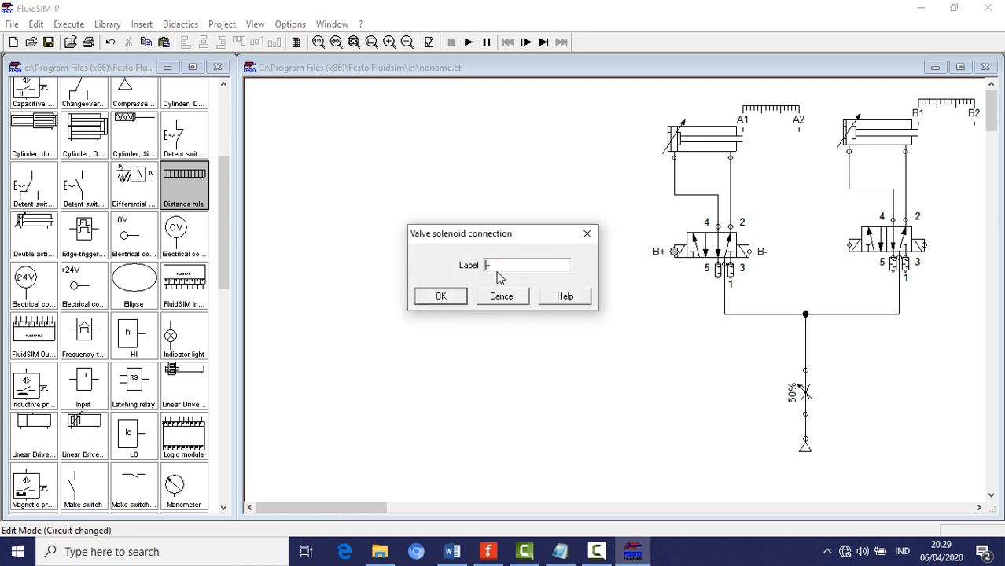
text(A+)
key(Return)
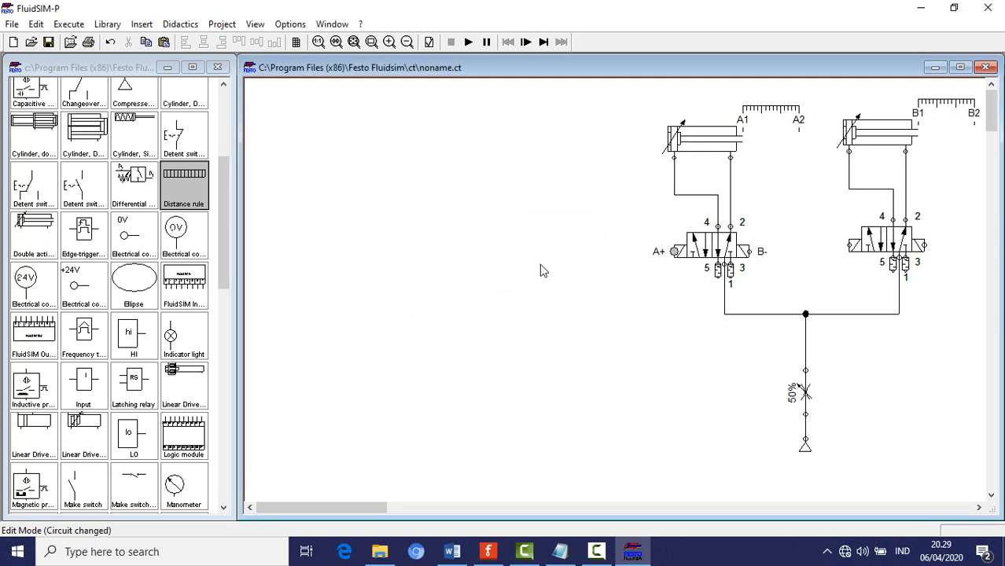
double_click(749, 252)
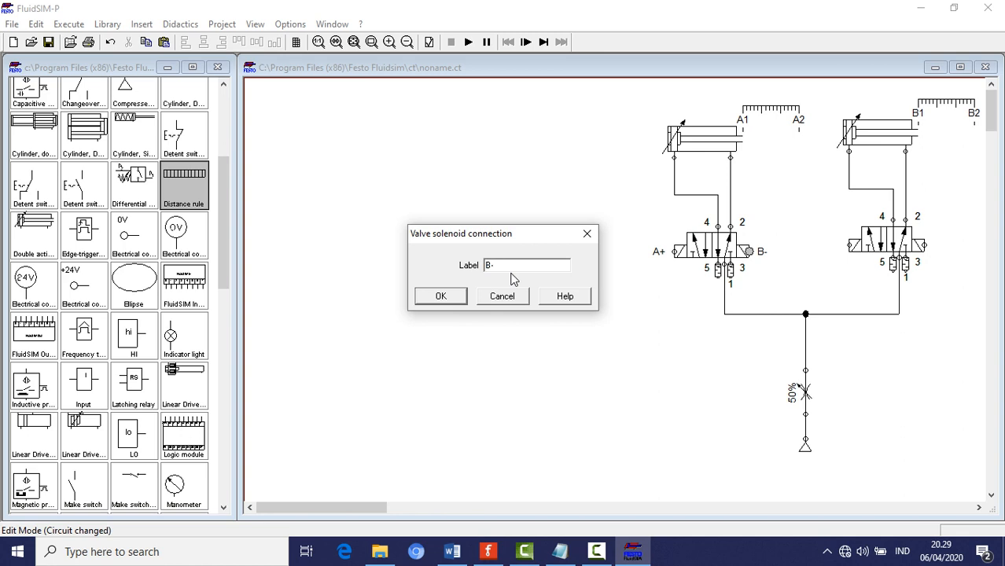
text(A-)
key(Return)
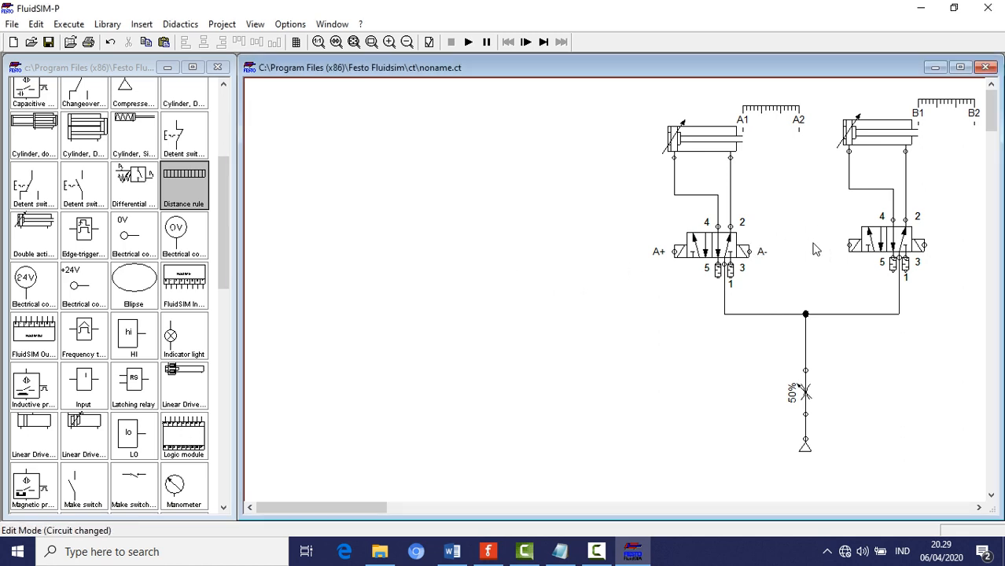
Step: Label the right valve's solenoid connections B+ on its left side and B- on its right side
double_click(849, 245)
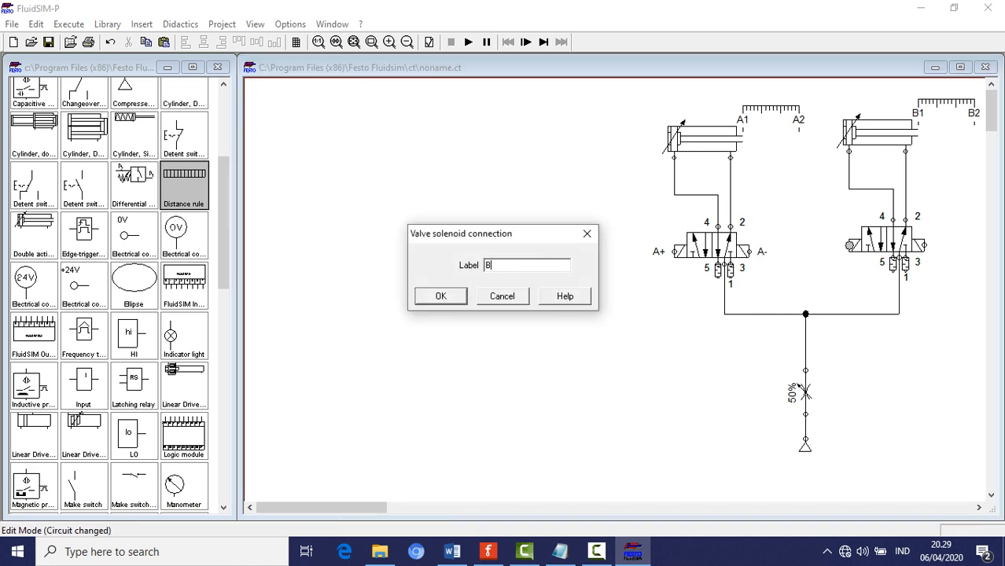
text(B+)
key(Return)
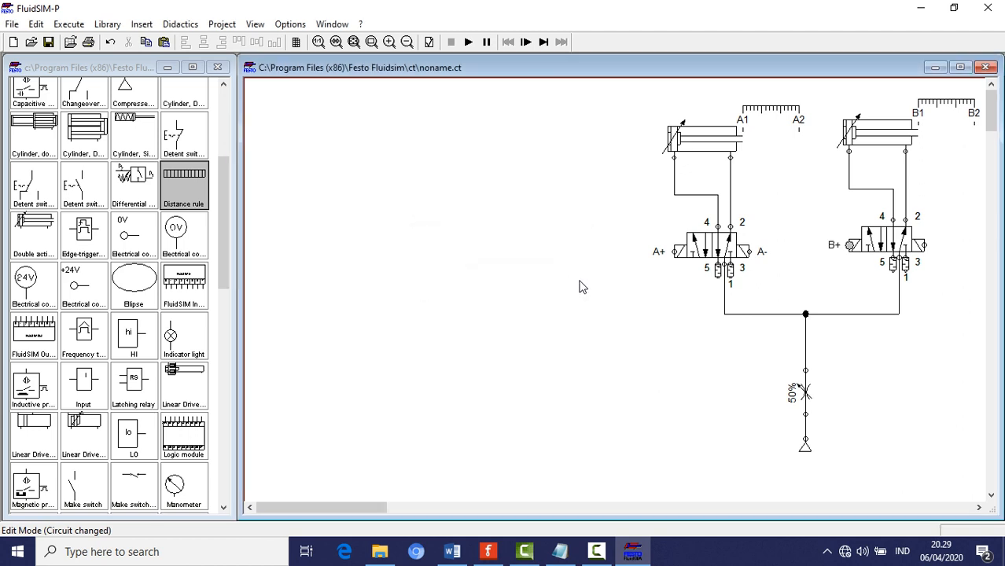
double_click(921, 245)
text(B-)
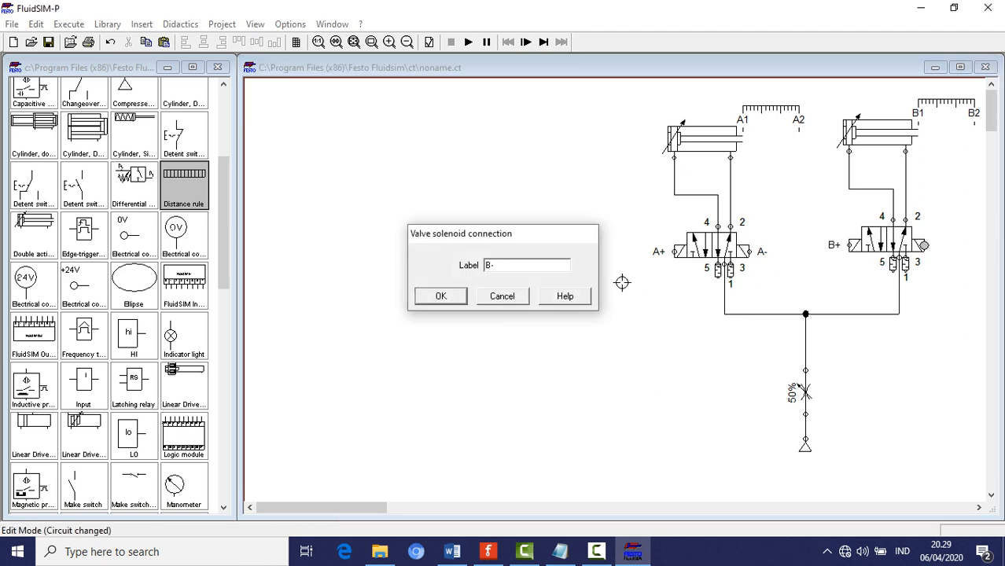
key(Return)
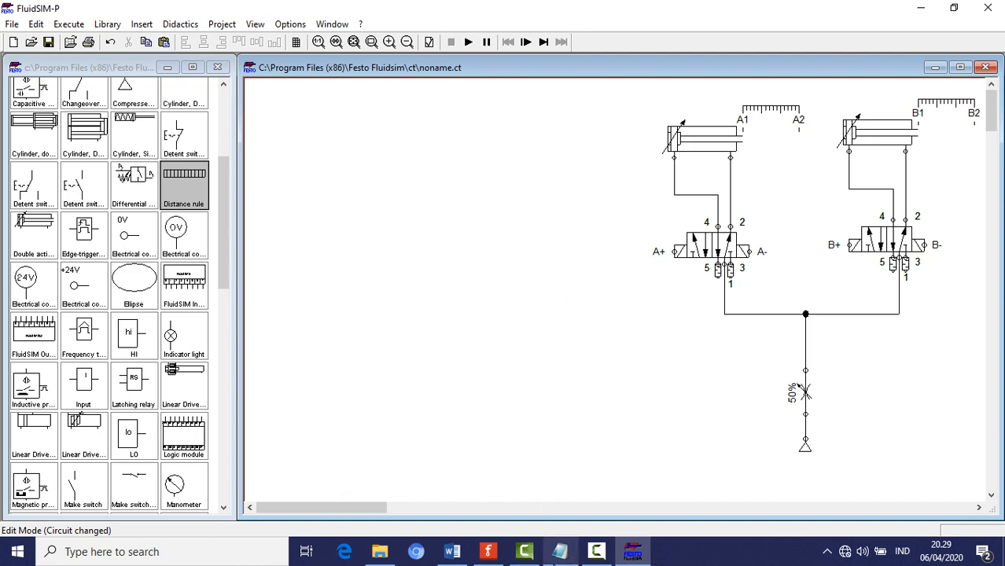
Step: Place a text object beside the throttle valve and set it to the sequence "A+ B+ B- A-"
drag(221, 217, 220, 430)
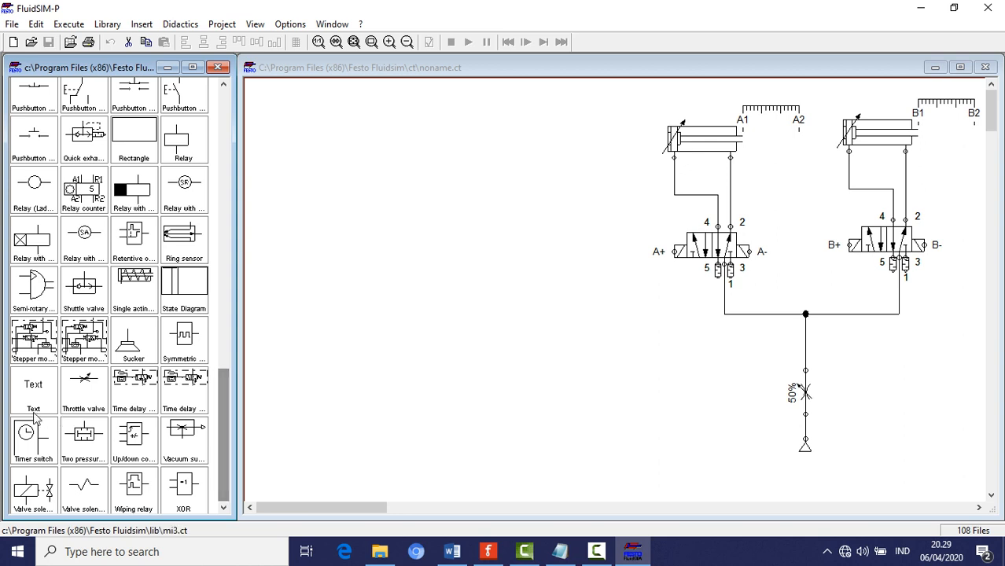
drag(33, 389, 712, 368)
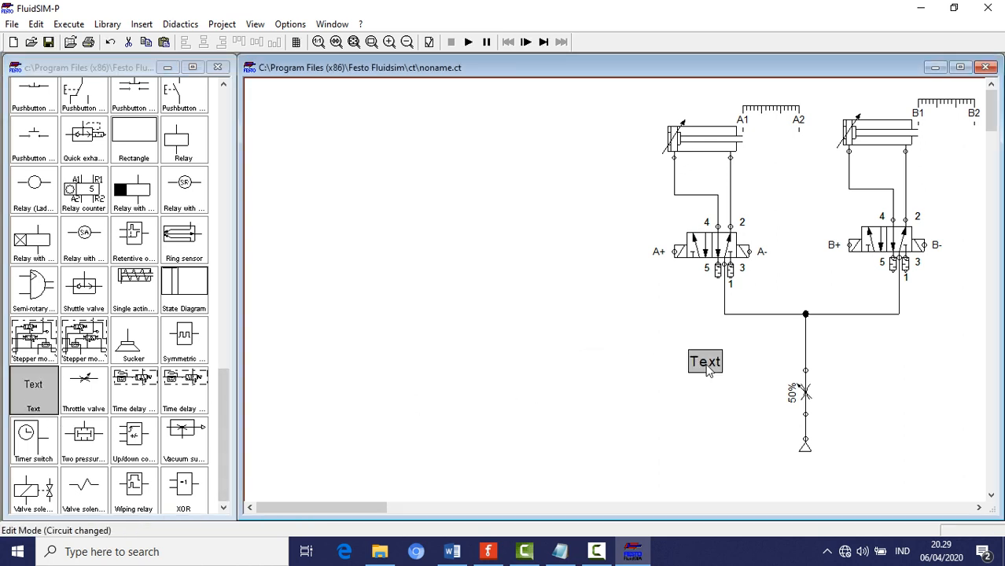
double_click(711, 367)
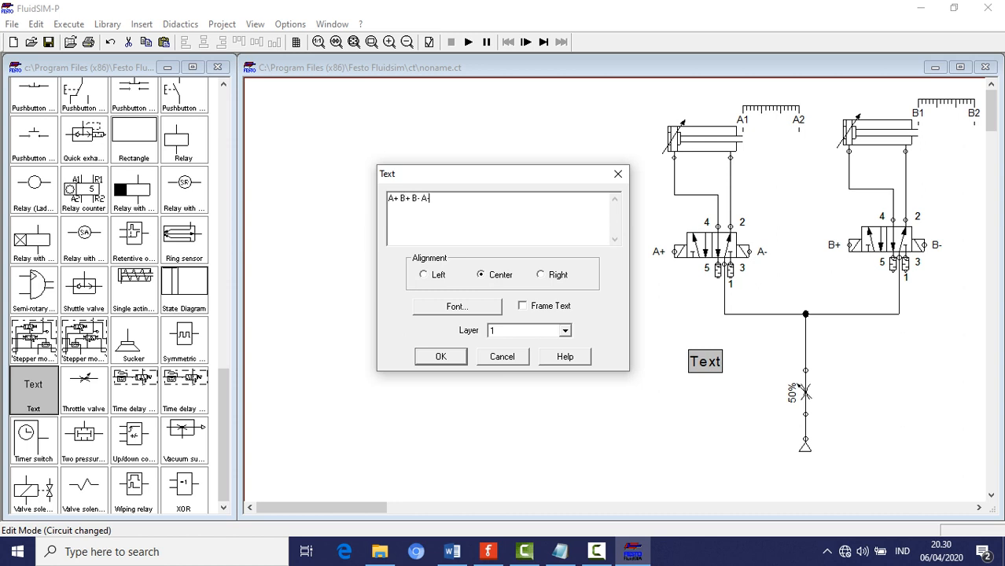
key(Return)
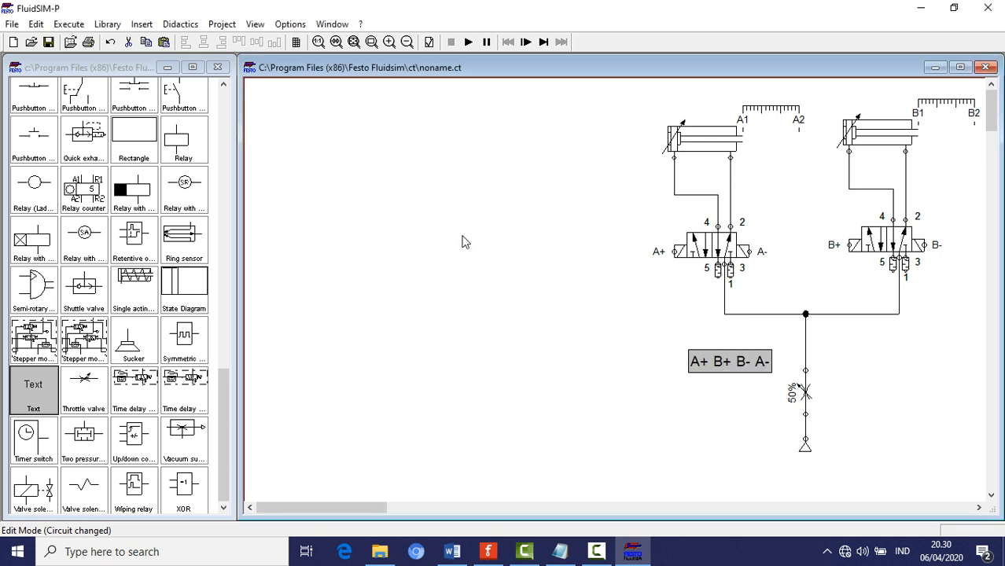
Step: Duplicate the sequence text just below the original and change the copy to "4 SOLENOID VALVE, 1 RELAY"
key(ctrl+c)
key(ctrl+v)
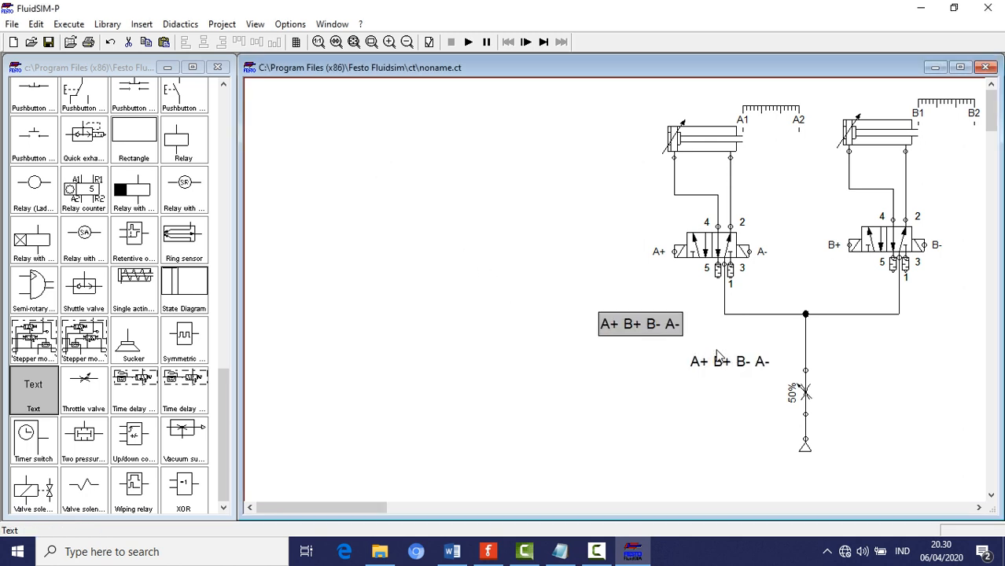
drag(631, 321, 720, 400)
double_click(720, 400)
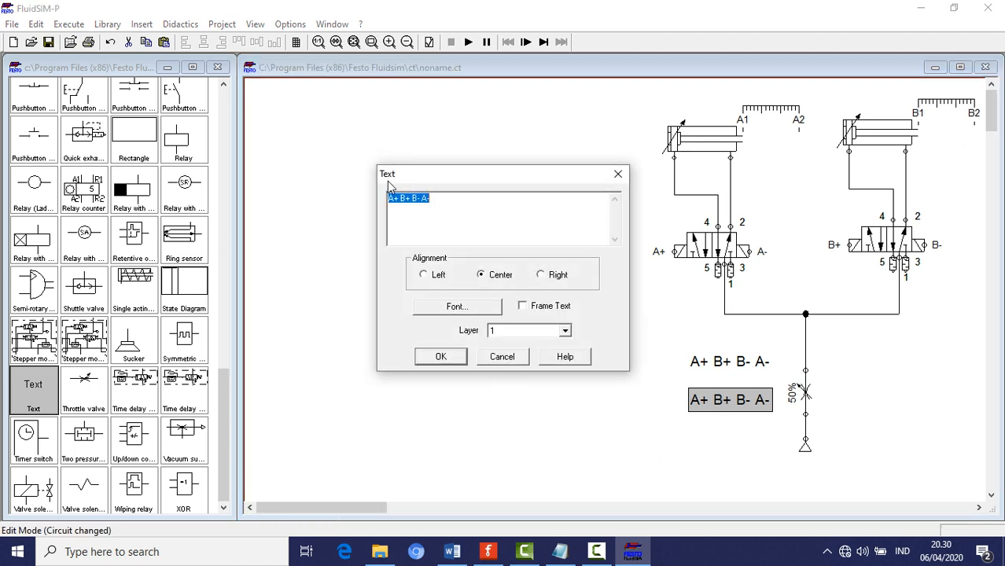
text(4 SOLENOID VALVE, 1 RELAY)
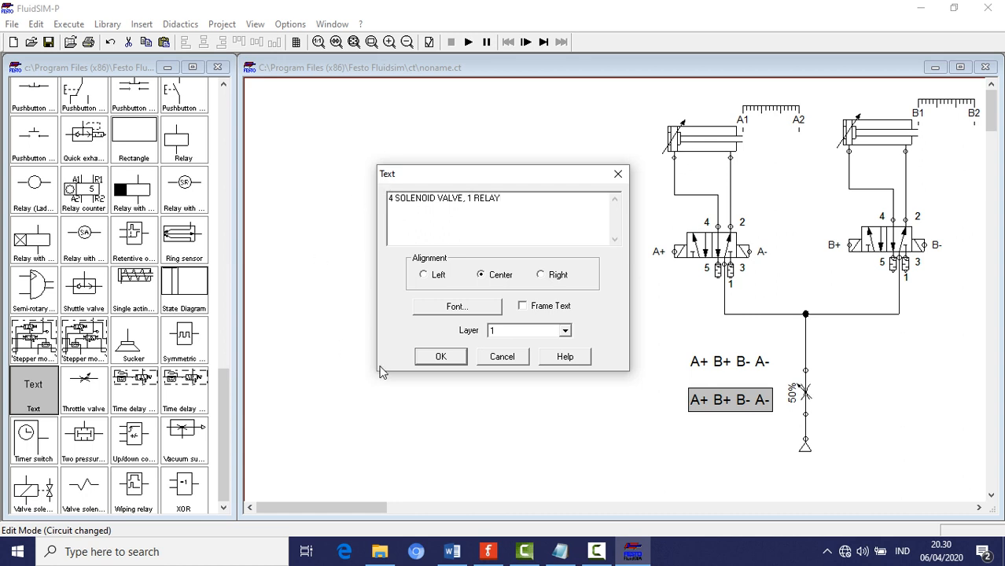
click(438, 358)
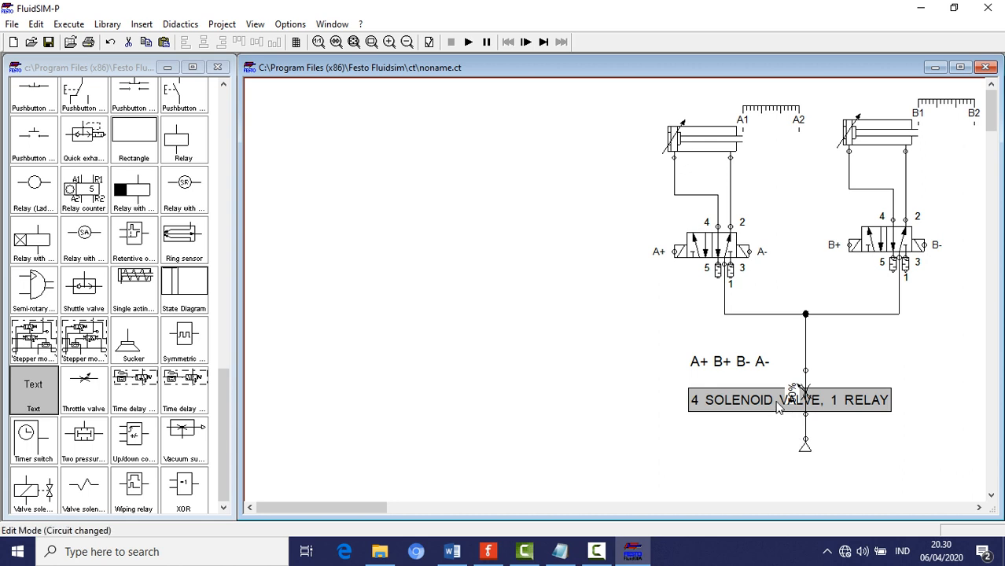
Step: Move the valve and relay note below the compressed air supply, and the sequence text above the supply junction between the valves
drag(769, 400, 826, 483)
drag(733, 363, 808, 287)
click(466, 301)
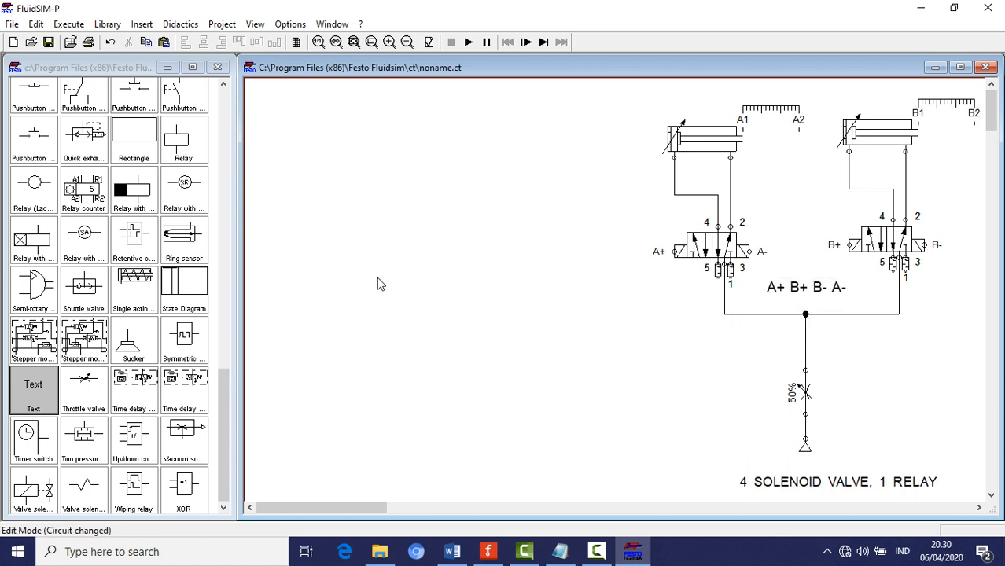
Step: Place a +24V source and a normally open pushbutton in the empty area left of the pneumatic circuit, and connect them
drag(221, 429, 257, 215)
drag(84, 275, 283, 253)
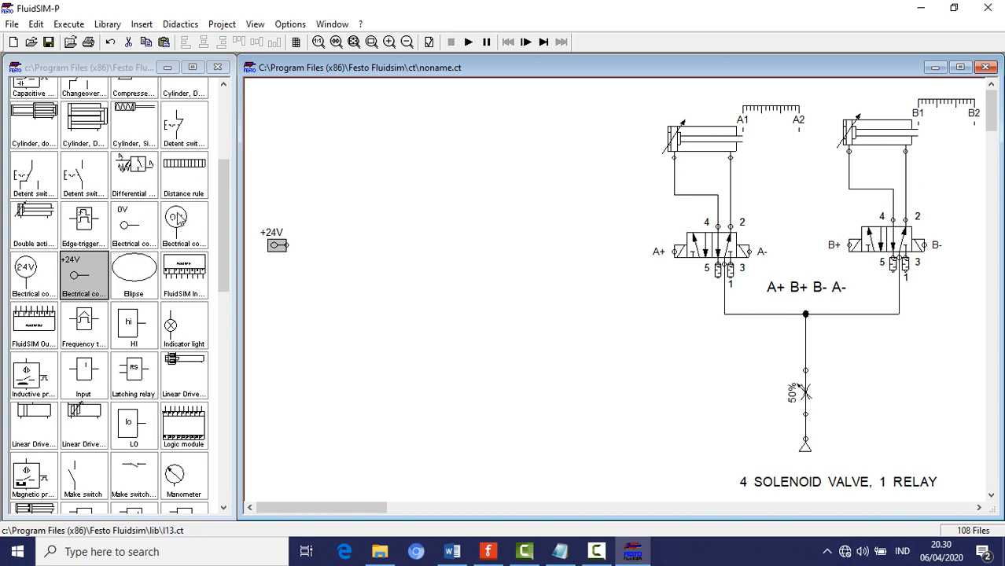
drag(225, 232, 220, 359)
drag(184, 401, 303, 294)
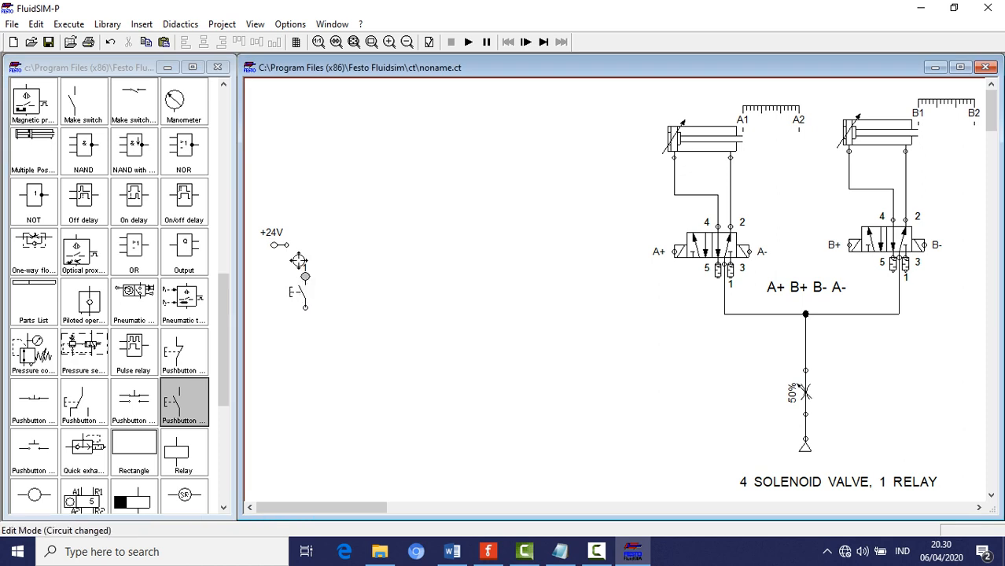
drag(287, 246, 305, 276)
Step: Select the sequence text, switch to Notepad and write the lines "A+ = A2" and "A- = A1"
click(776, 290)
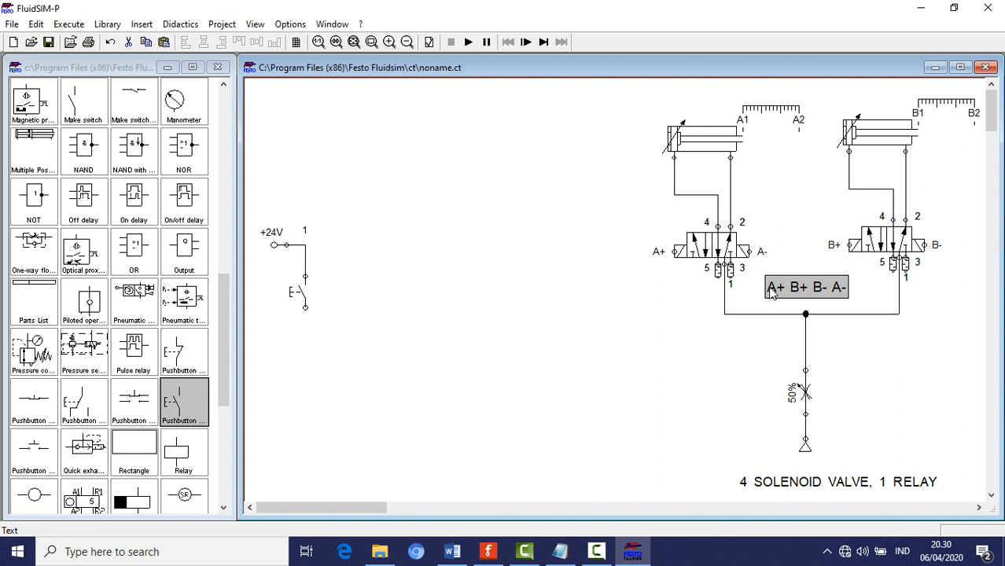
click(646, 299)
click(790, 291)
click(559, 551)
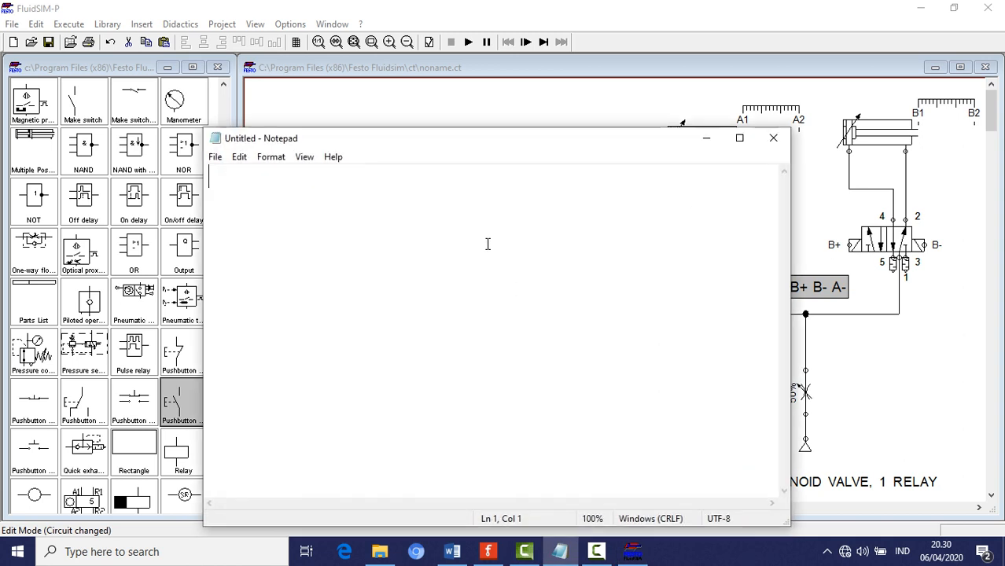
drag(478, 144, 371, 106)
text(A)
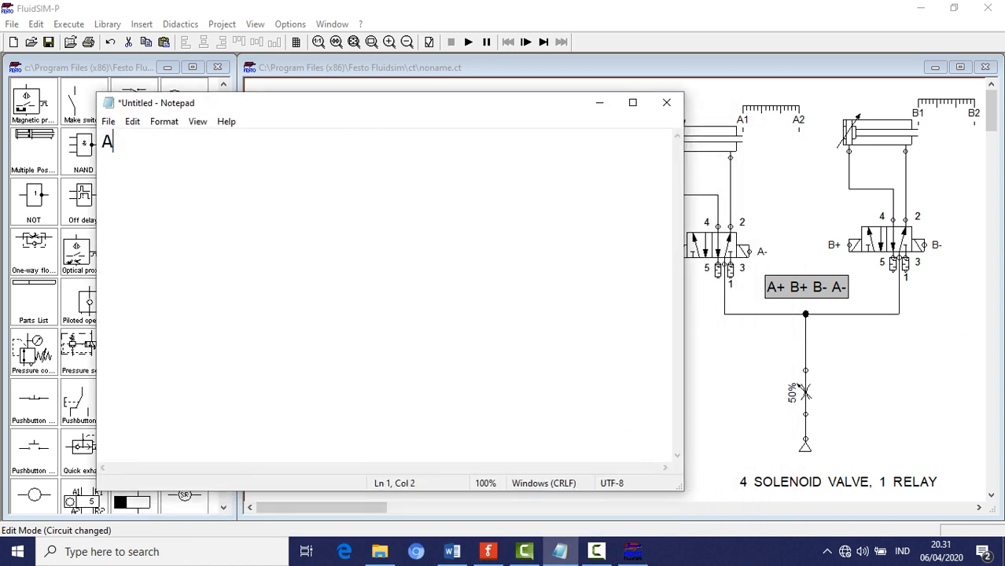
text(+ = A2)
key(Return)
text(A- = A1)
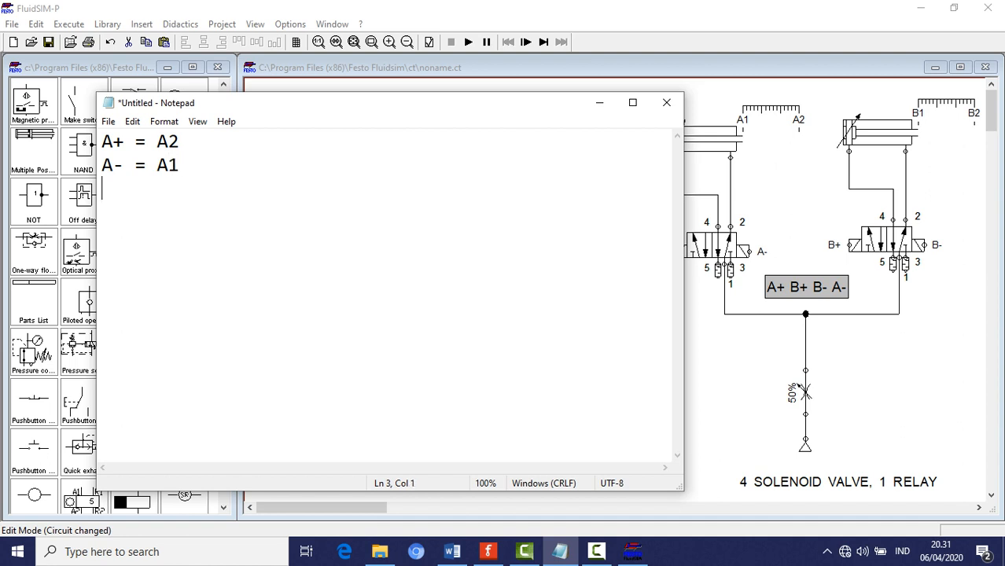
Step: Add the lines "B+ = B2" and "B- = B1" to the Notepad notes, and return to FluidSIM
text(B+ = B1)
key(Return)
text(B- =)
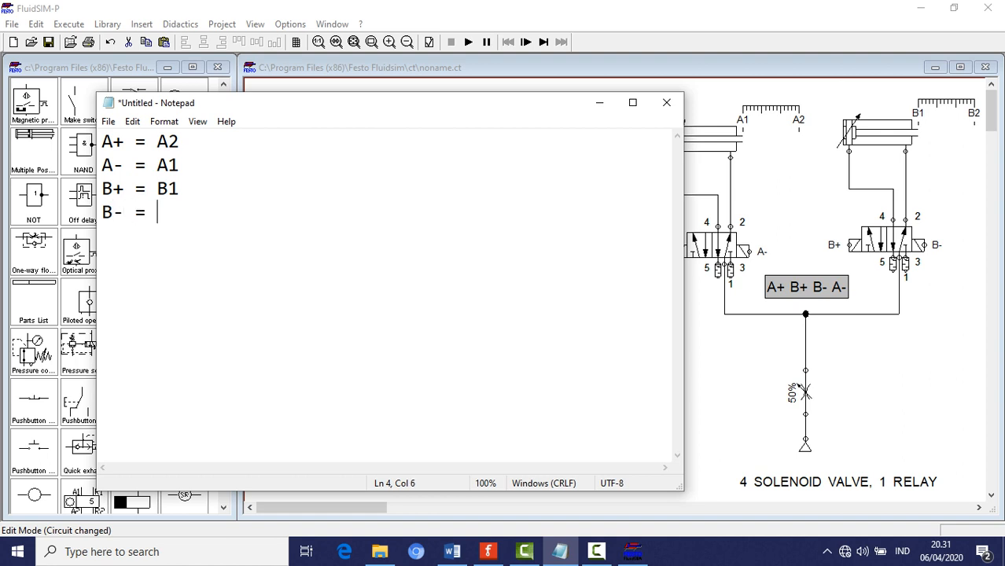
key(BackSpace)
text(2)
text(B1)
click(598, 106)
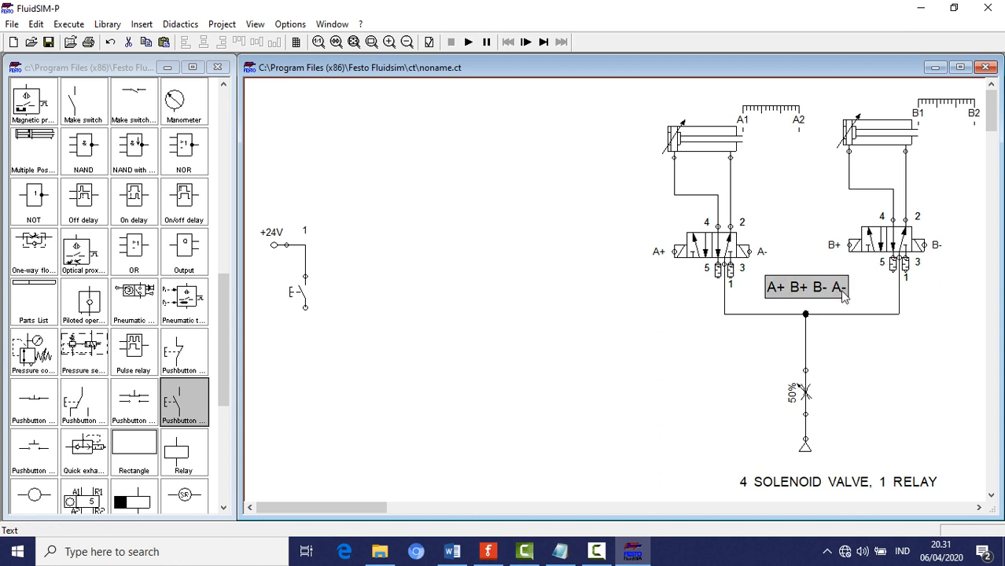
Step: Place a make switch below the pushbutton, set it as a switch with roll labelled A1, and connect it to the pushbutton
click(225, 289)
scroll(225, 289, up, 3)
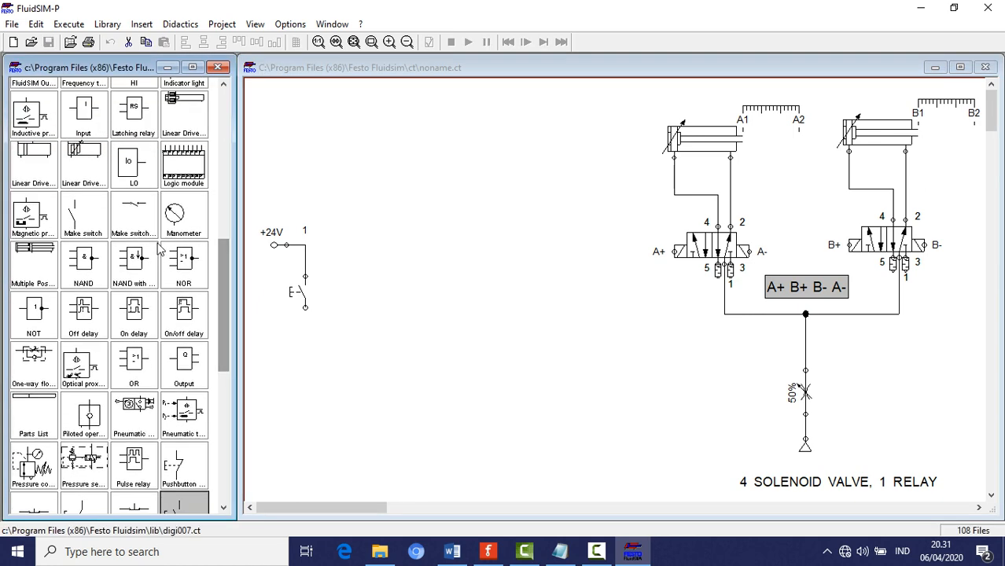
drag(84, 219, 302, 340)
double_click(302, 338)
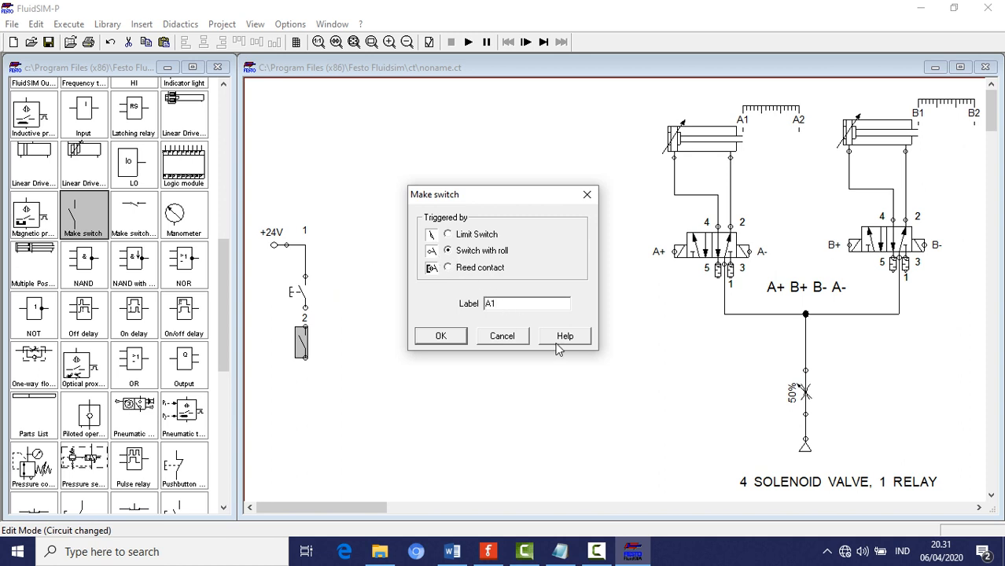
click(440, 335)
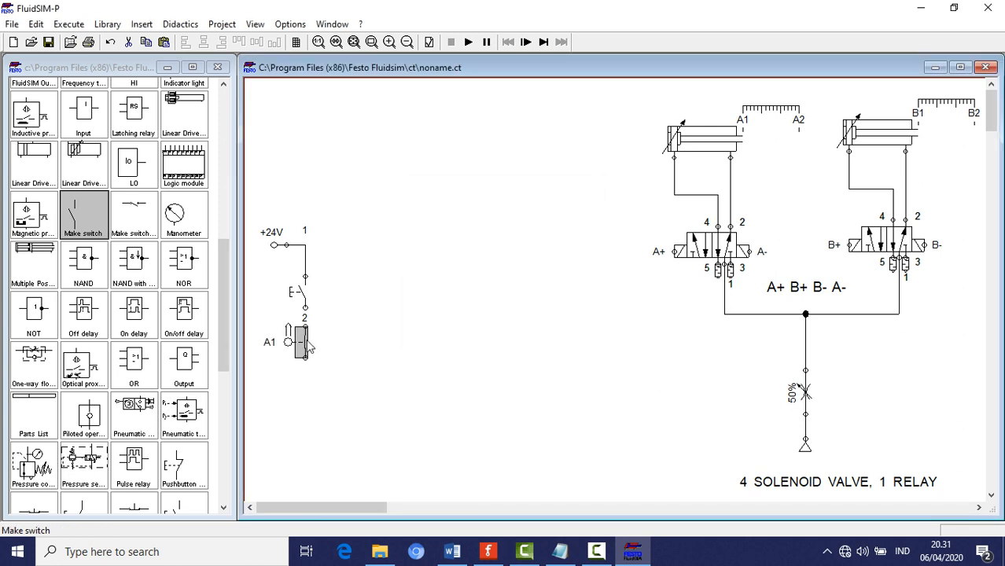
drag(306, 351, 305, 307)
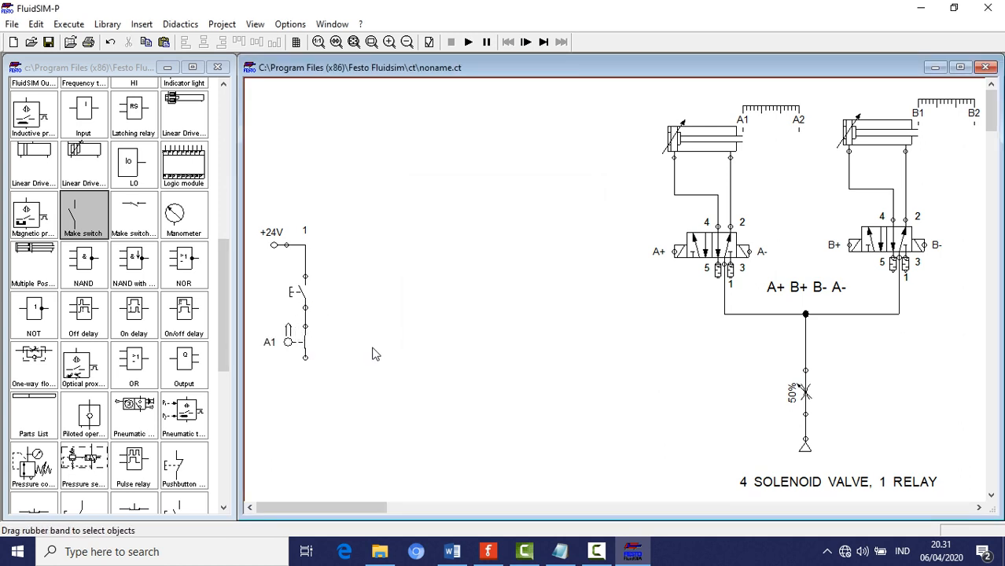
Step: Label the pushbutton START
double_click(297, 293)
text(STAR)
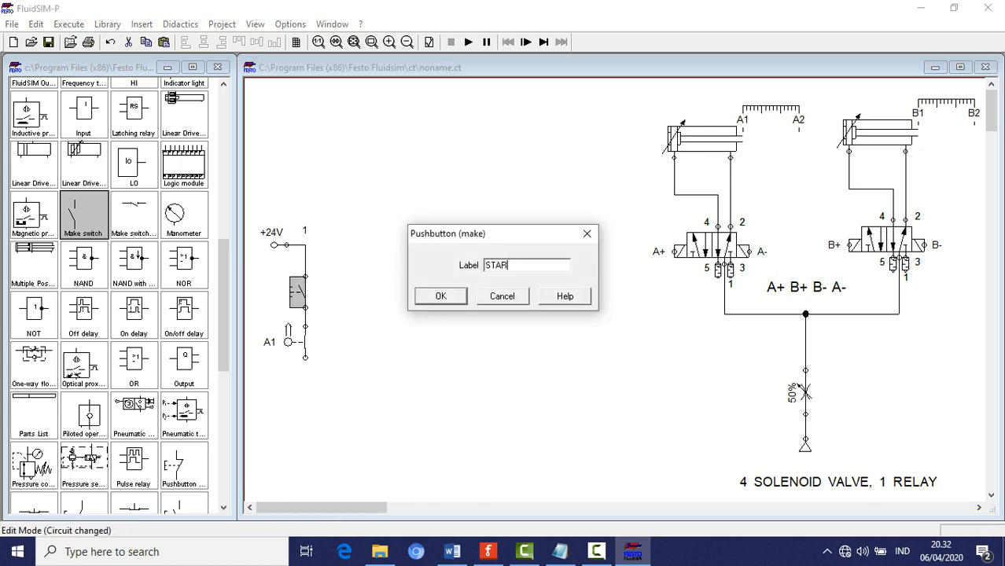
text(T)
key(Return)
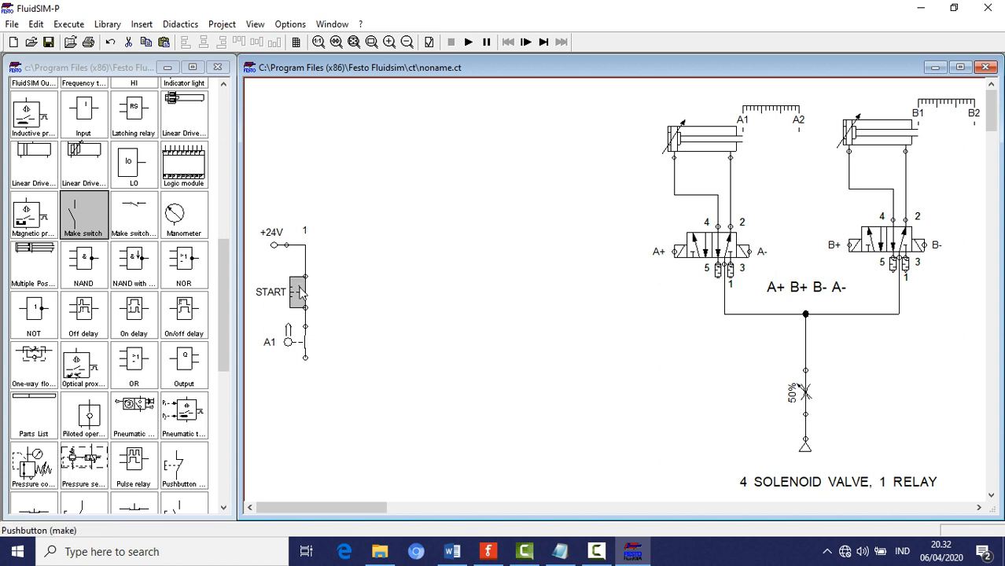
click(761, 114)
click(683, 141)
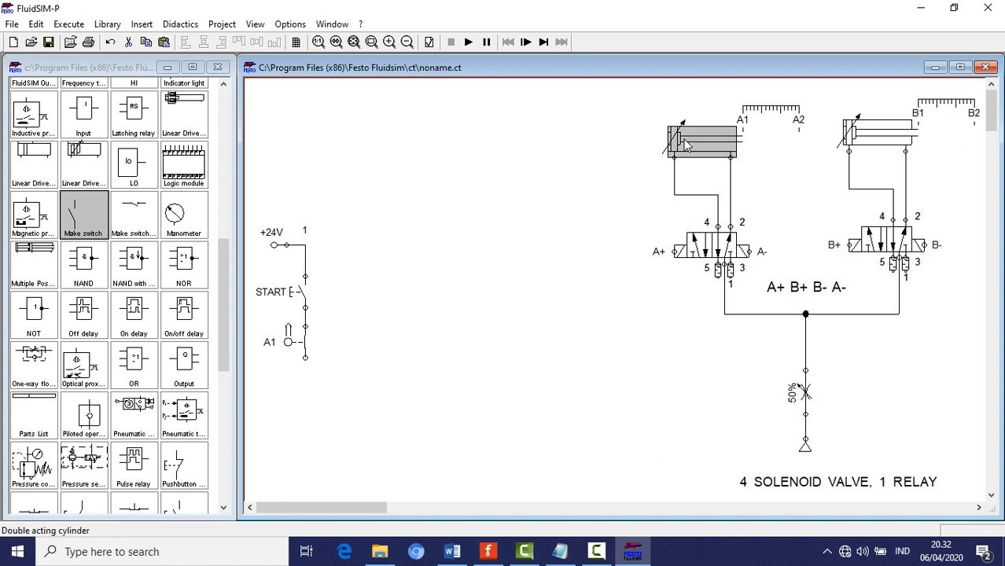
click(775, 142)
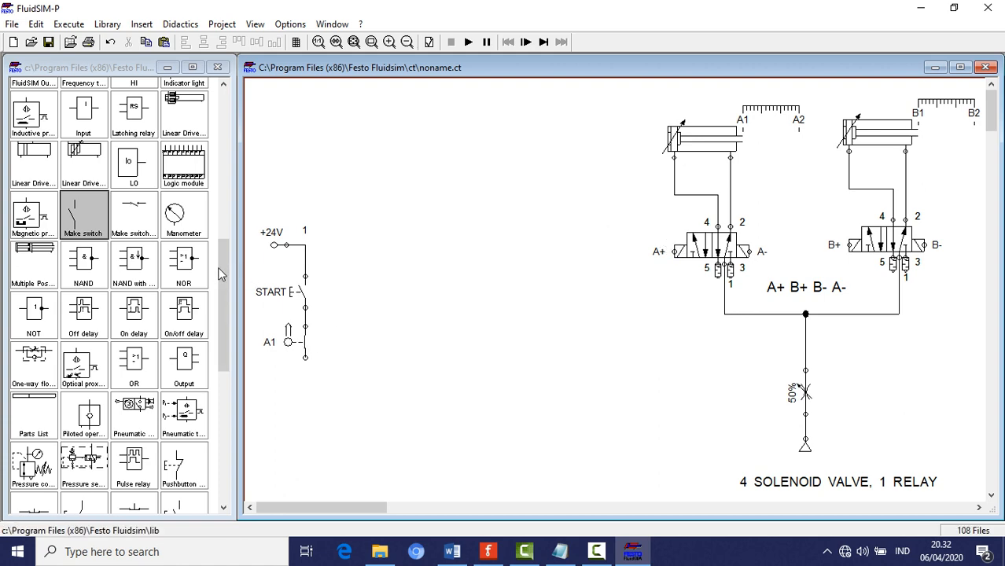
Step: Add a valve solenoid labelled A+ below switch A1, connected between that switch and a new 0V terminal
drag(221, 274, 219, 424)
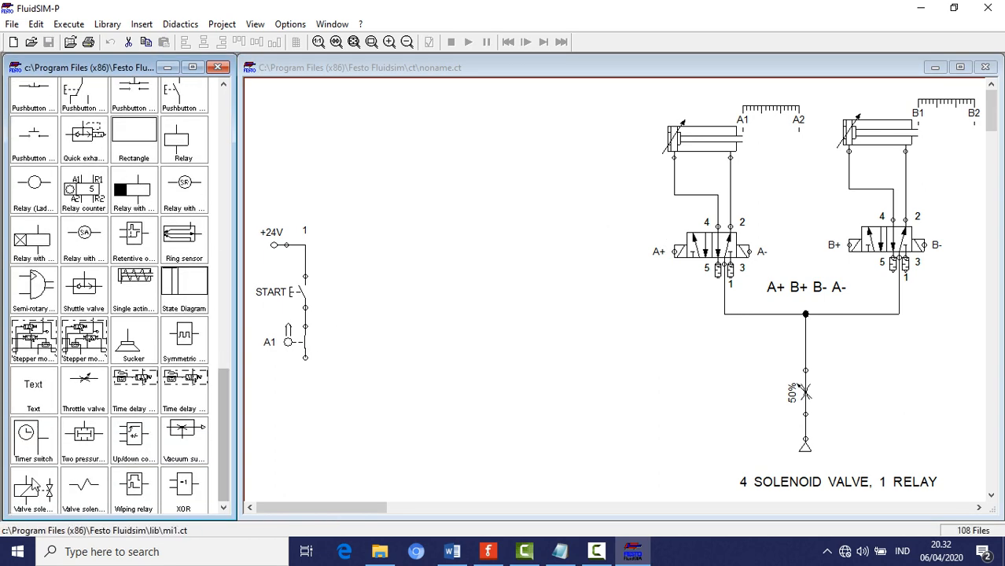
drag(34, 486, 305, 357)
click(220, 354)
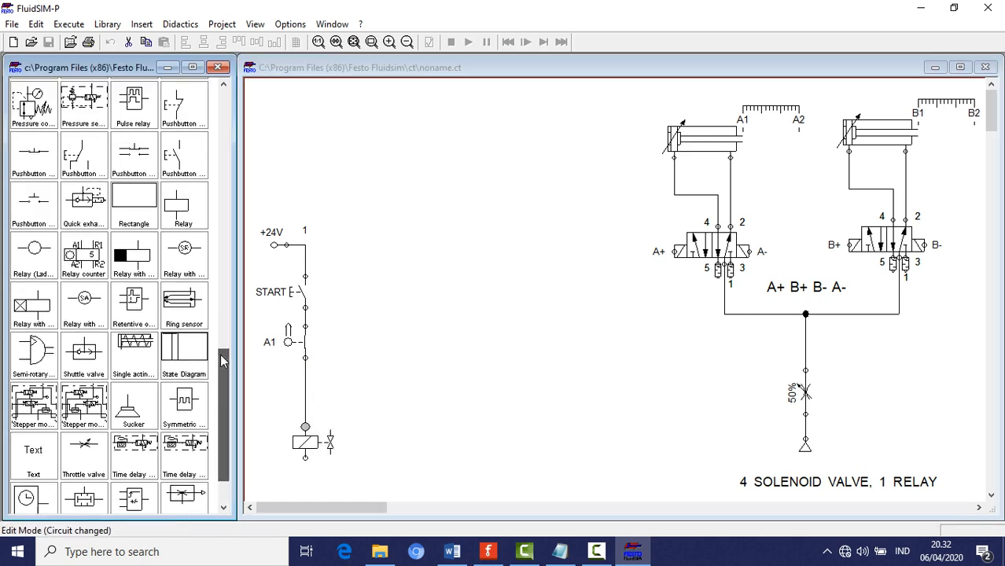
drag(220, 360, 230, 179)
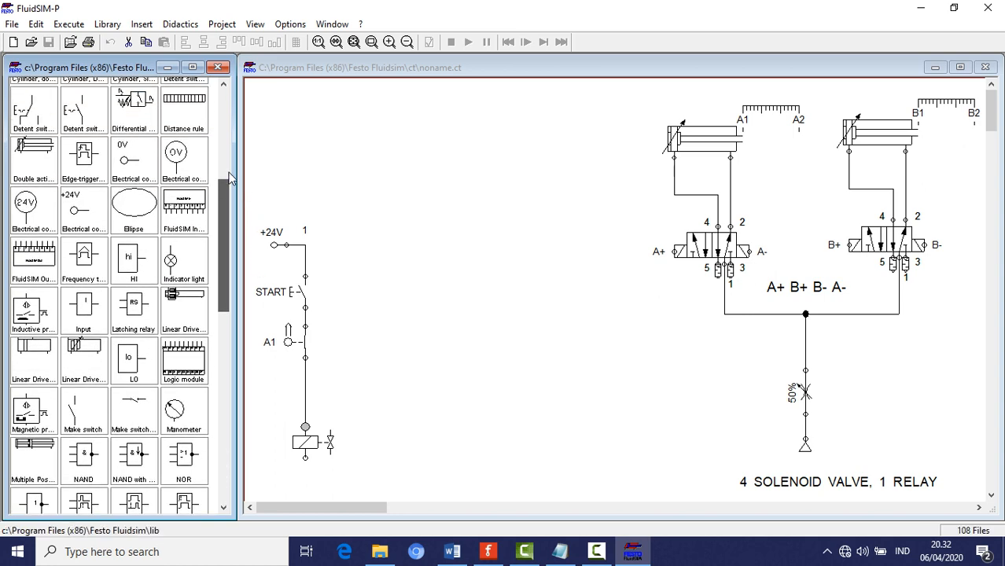
drag(133, 161, 267, 470)
drag(318, 446, 318, 432)
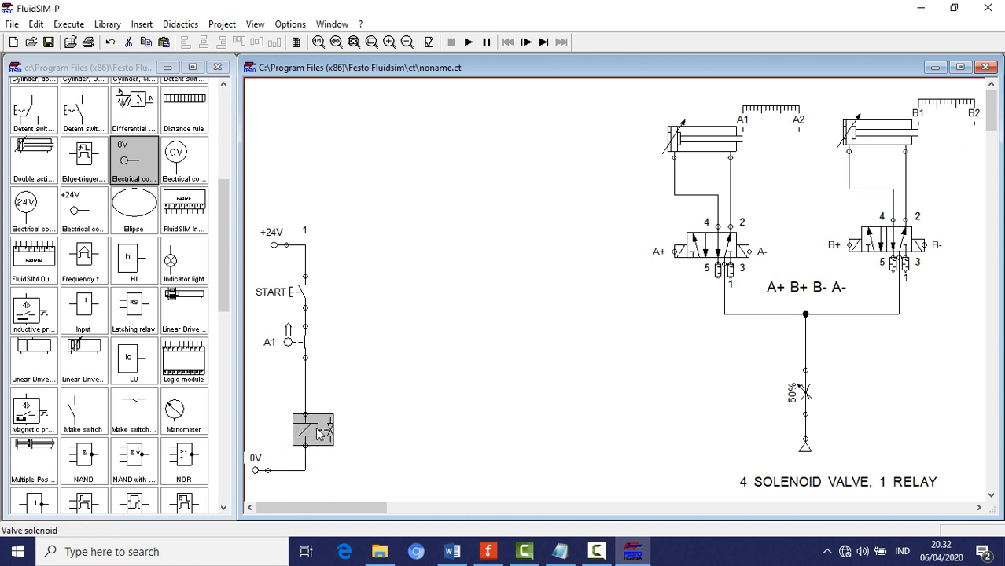
click(476, 387)
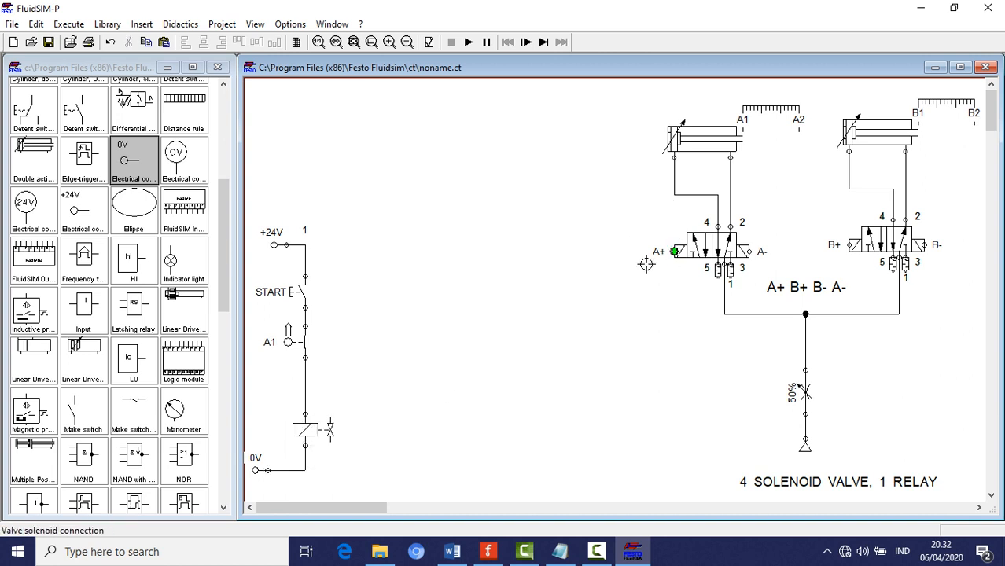
double_click(307, 438)
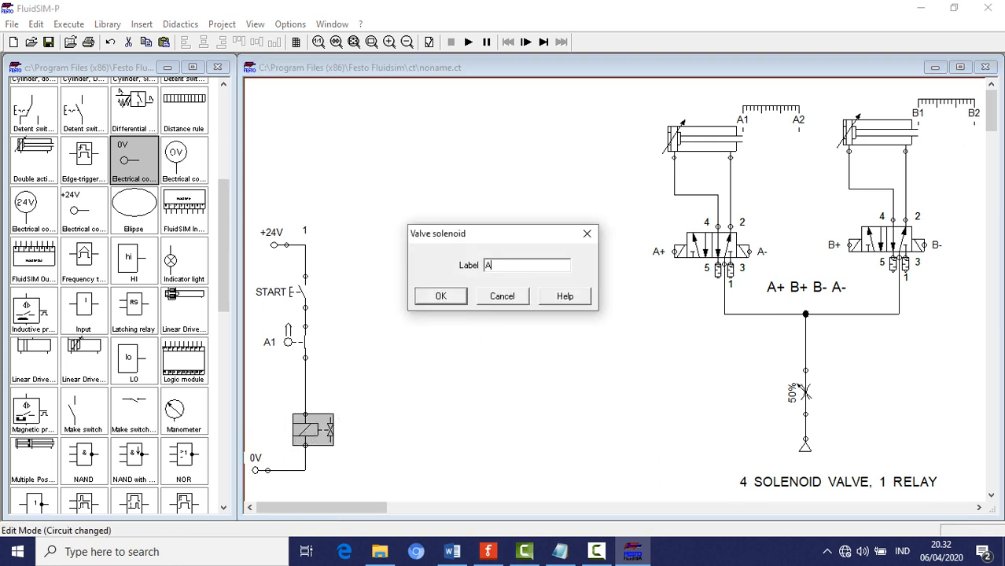
key(Return)
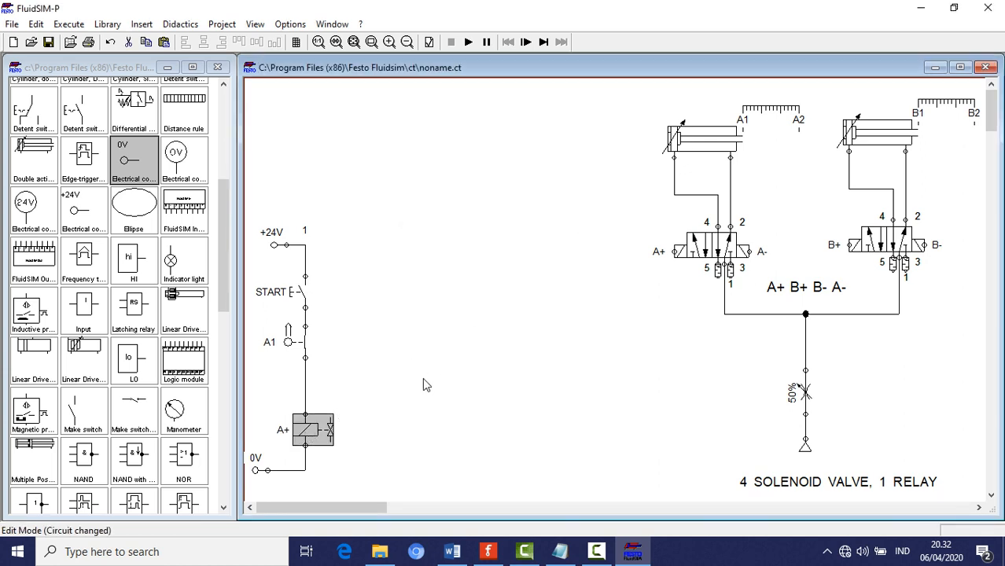
Step: Simulate the circuit by actuating START, and compare cylinder A's movement with the A+ line in the Notepad notes before stopping the simulation
click(468, 42)
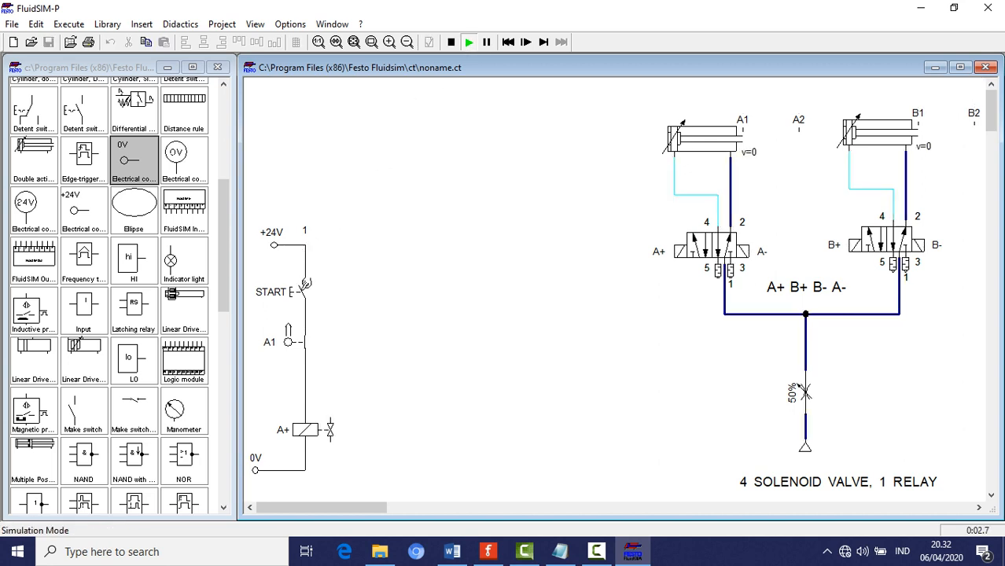
click(305, 285)
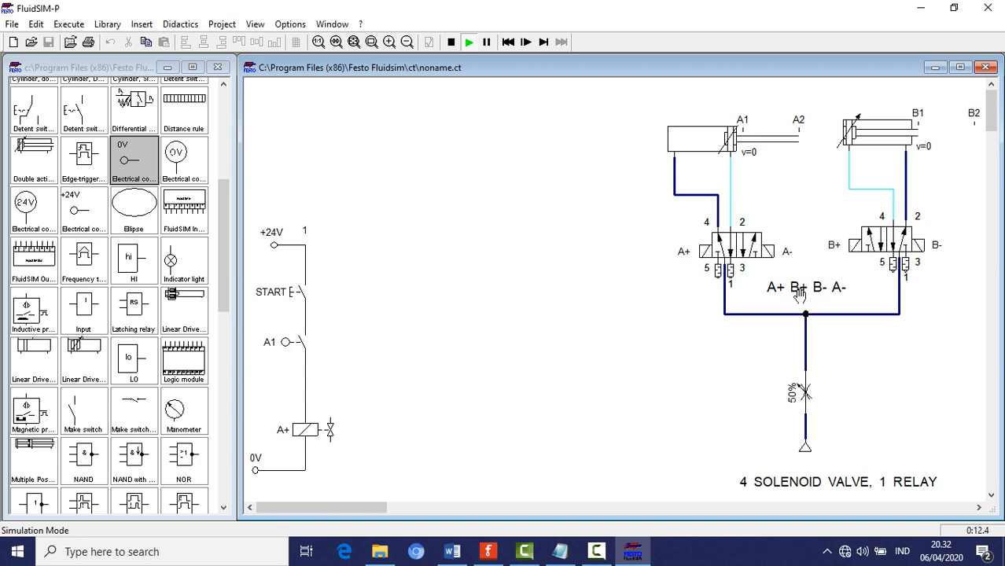
click(560, 551)
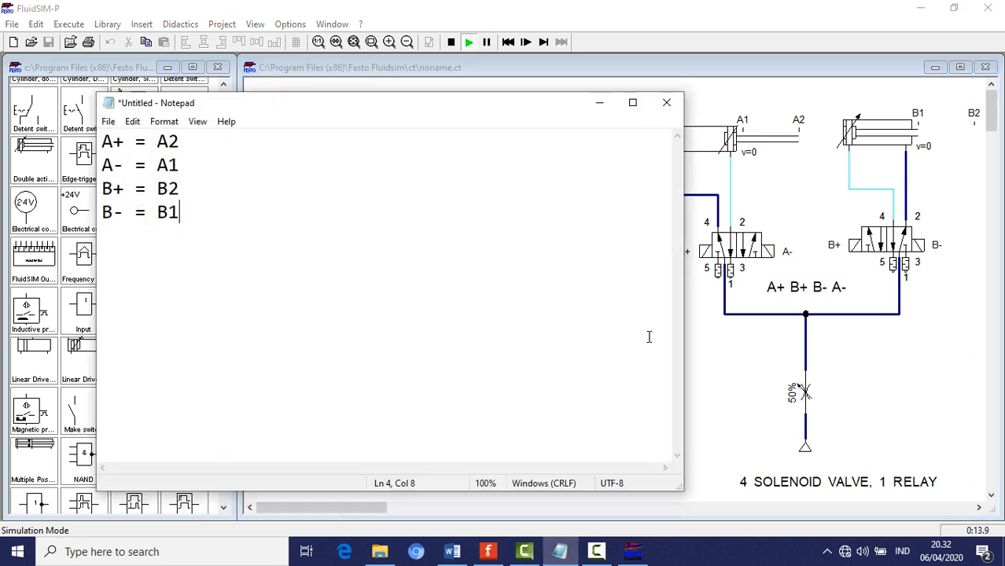
click(105, 142)
double_click(167, 141)
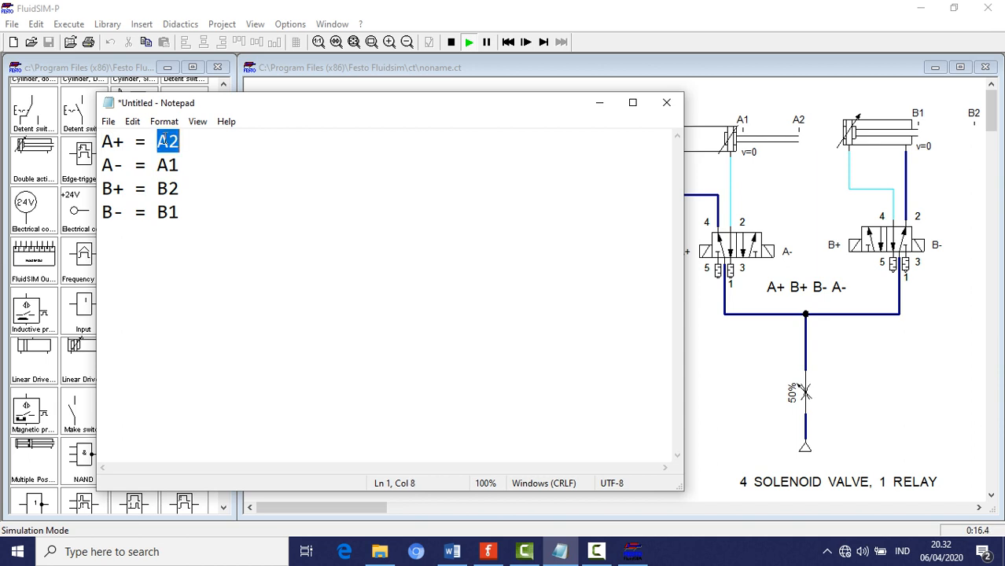
click(167, 141)
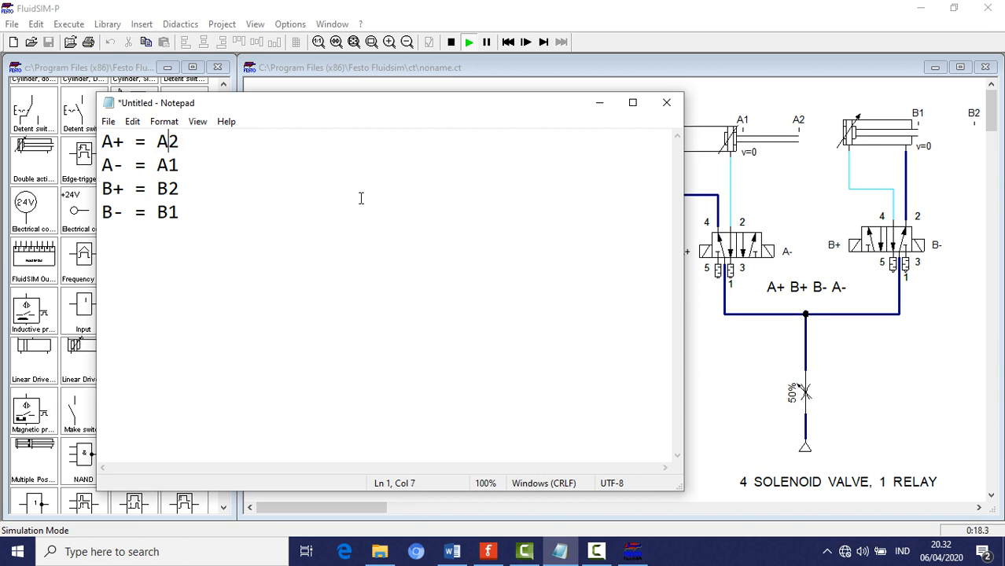
click(777, 168)
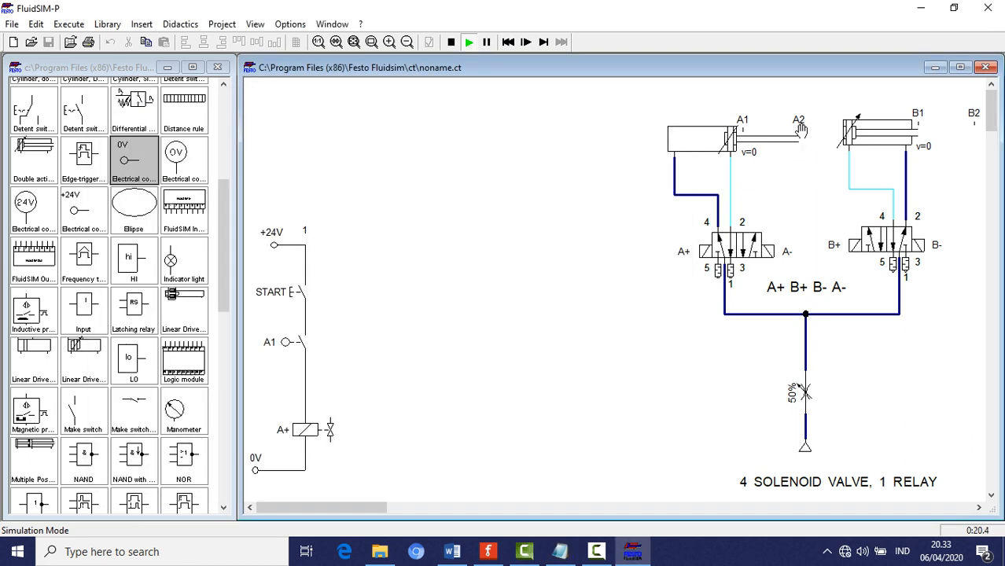
click(452, 44)
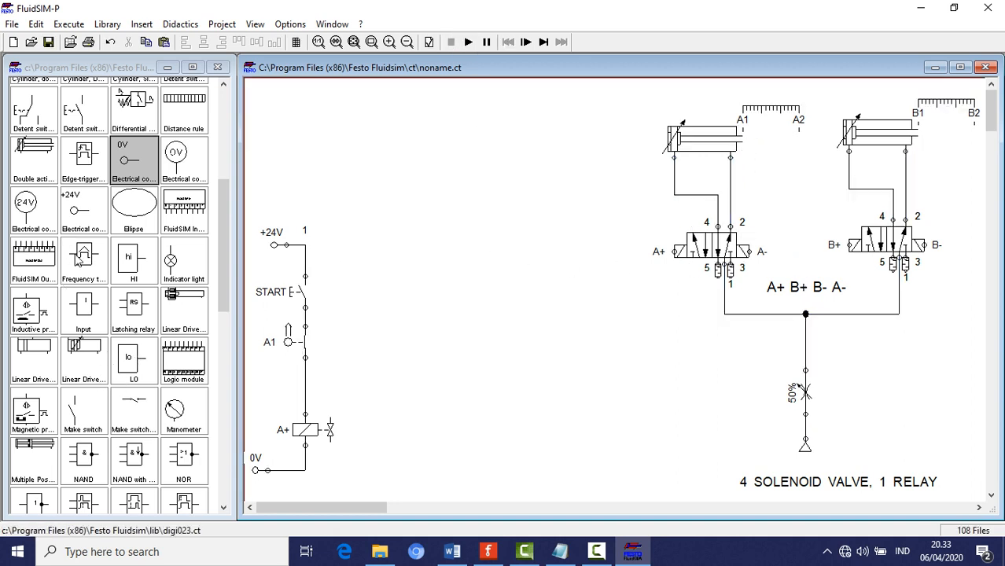
Step: Place a make switch with roll labelled B2 beside START, and connect its upper terminal to the +24V line
scroll(226, 238, down, 1)
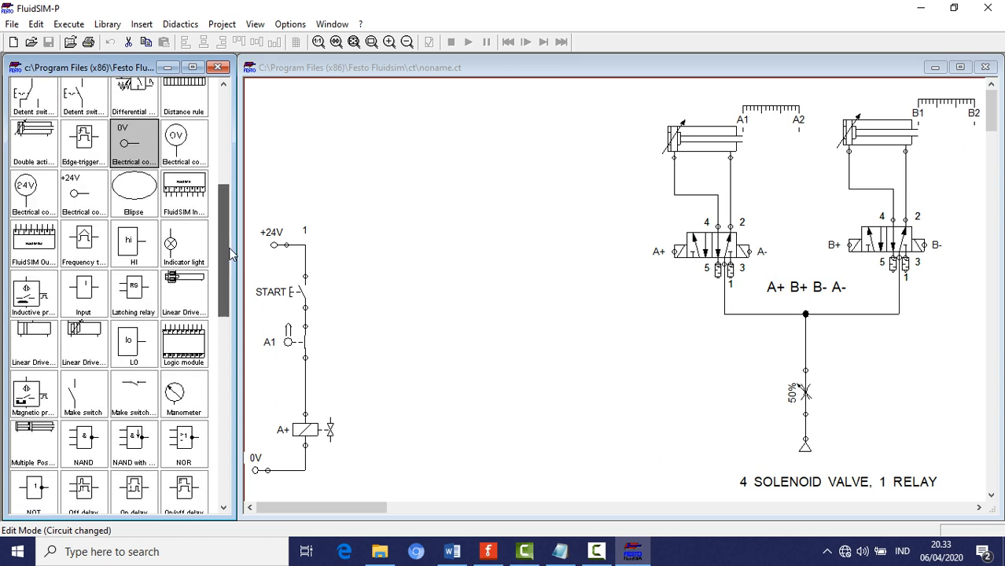
drag(82, 393, 366, 289)
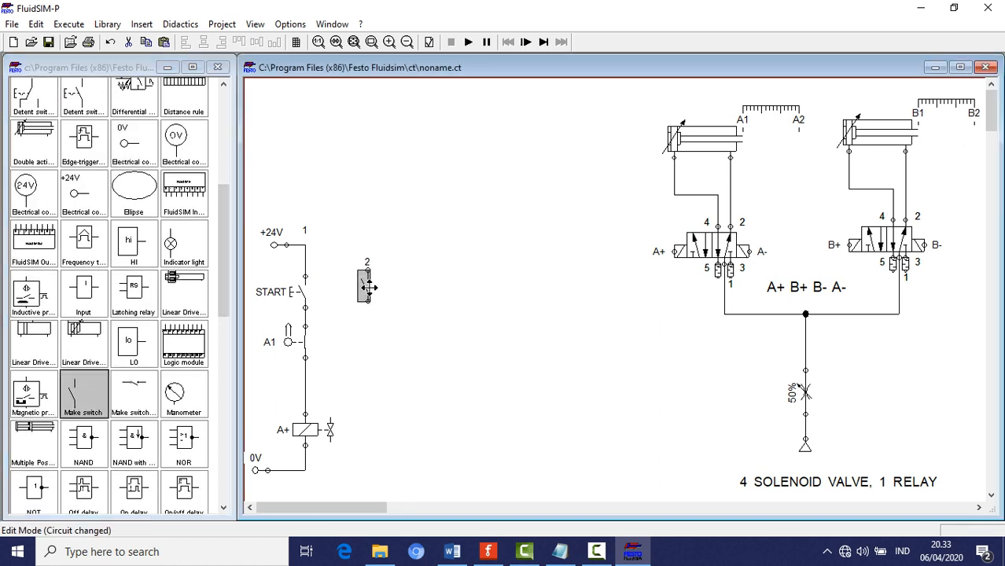
double_click(368, 289)
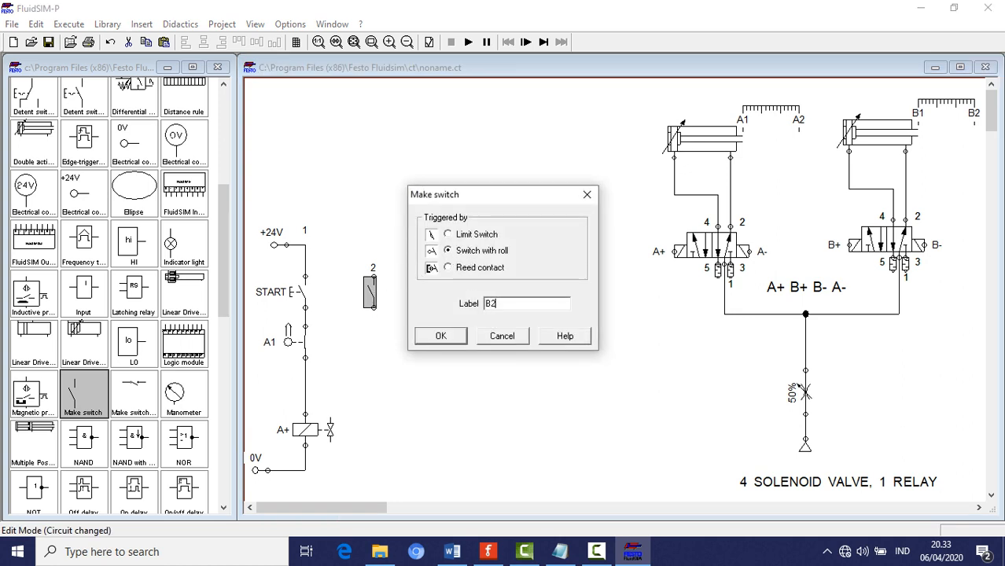
click(441, 336)
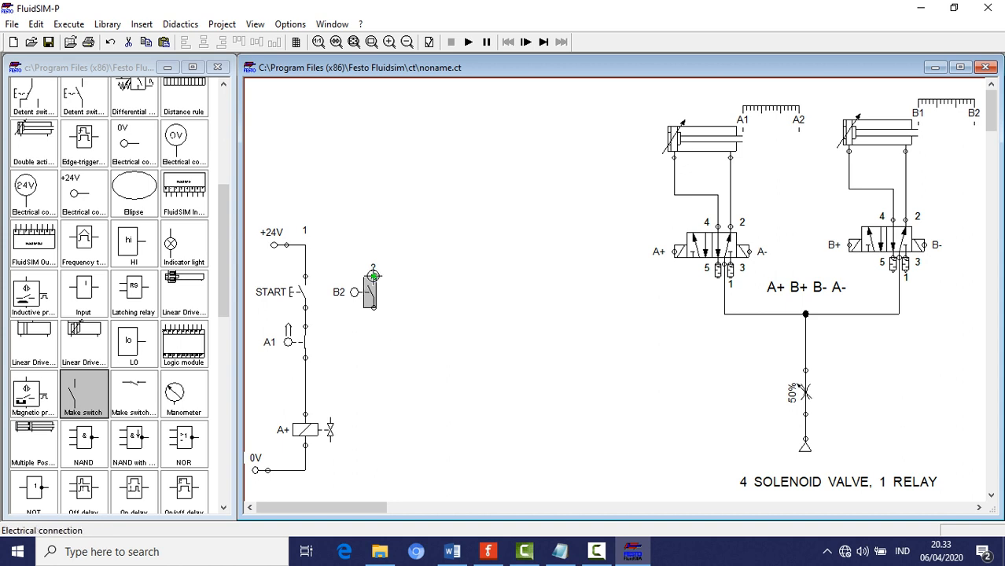
drag(373, 276, 311, 246)
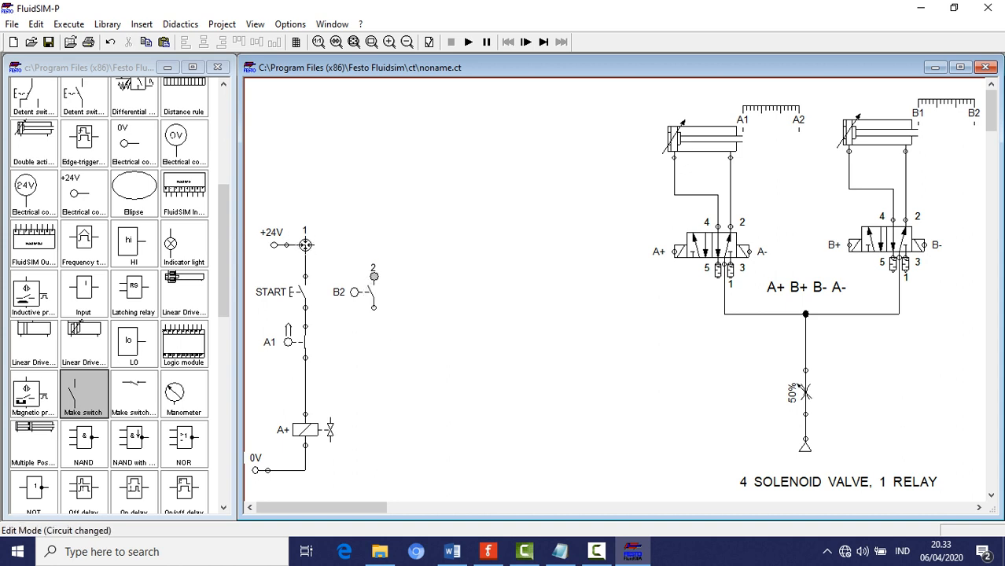
drag(373, 276, 305, 245)
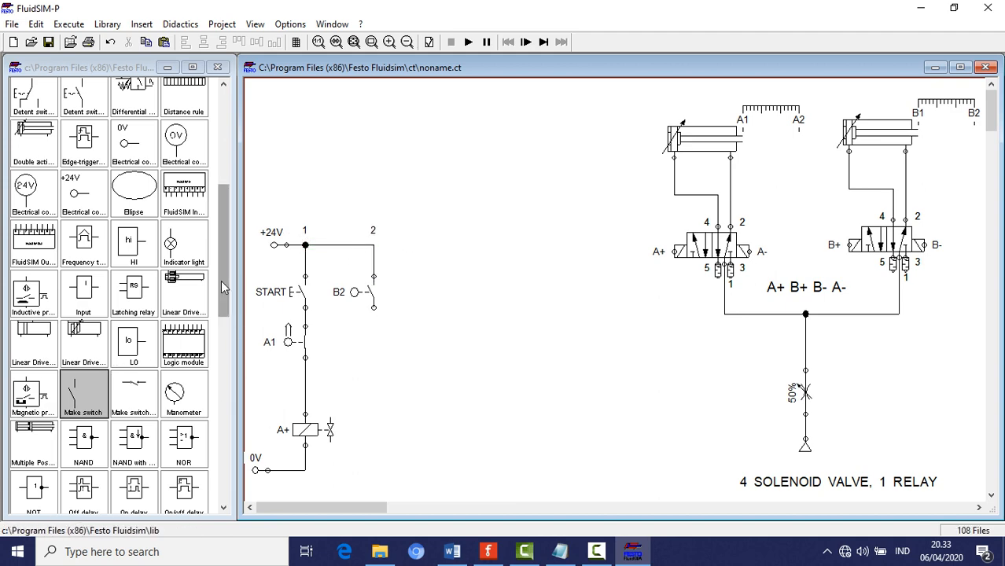
Step: Add a valve solenoid labelled B+ below switch B2, and connect it between that switch and the 0V line
drag(221, 279, 223, 488)
mouse_move(34, 486)
mouse_down()
mouse_move(336, 459)
mouse_move(366, 426)
mouse_move(378, 431)
mouse_move(375, 306)
mouse_up()
click(370, 430)
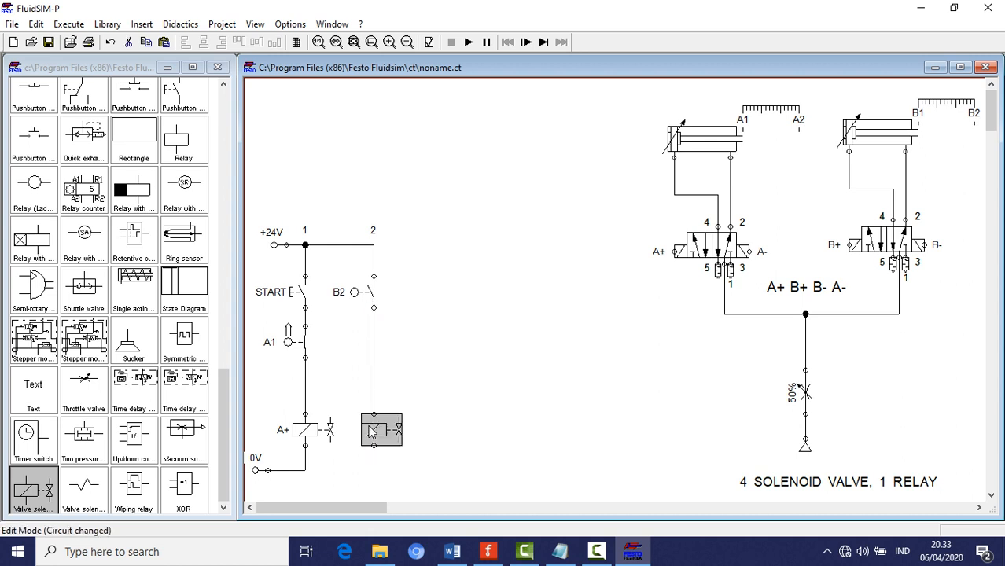
double_click(379, 430)
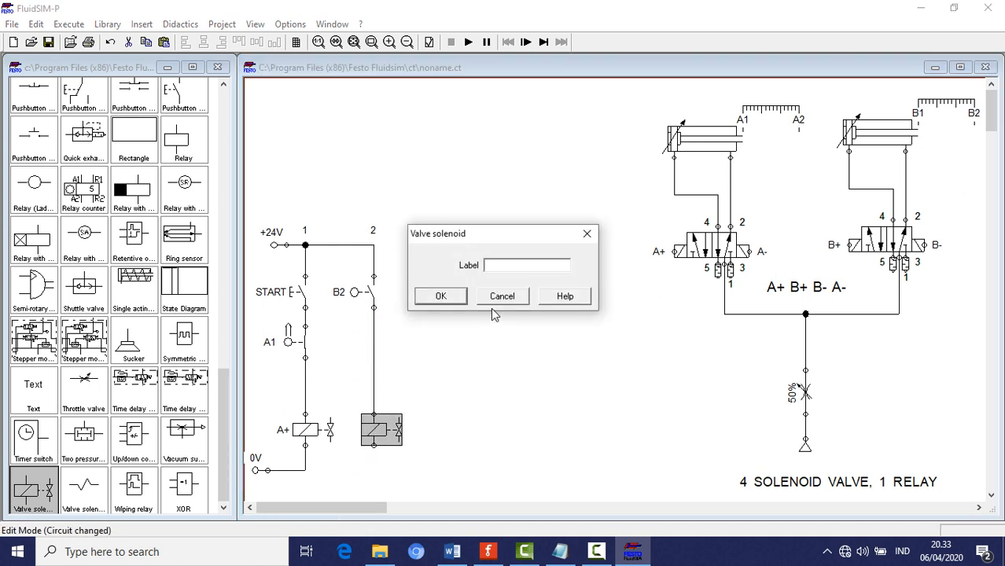
text(B+)
click(441, 297)
click(350, 460)
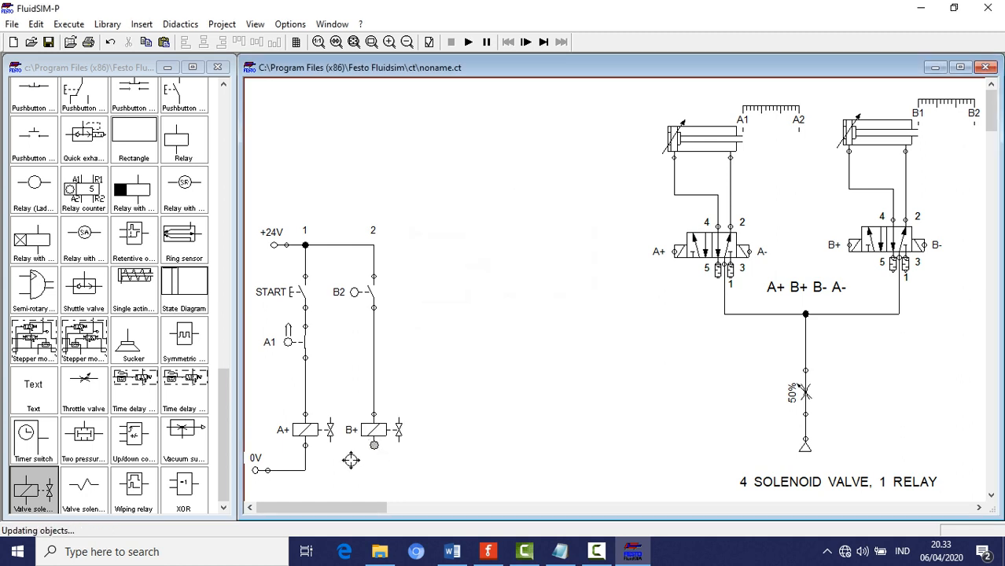
drag(373, 445, 304, 470)
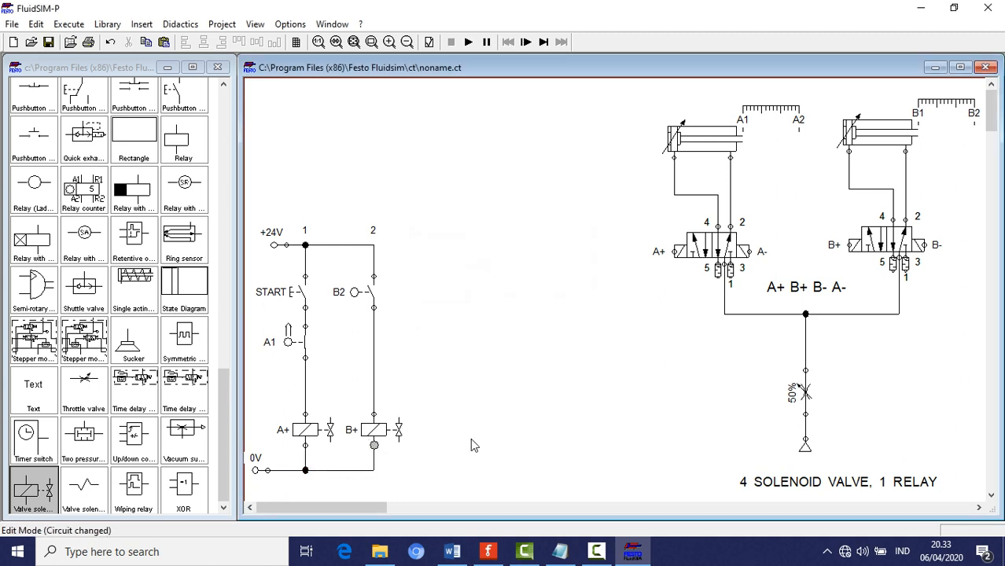
Step: Simulate the two-branch circuit by actuating START, check both cylinders' response, and pause the simulation
click(468, 43)
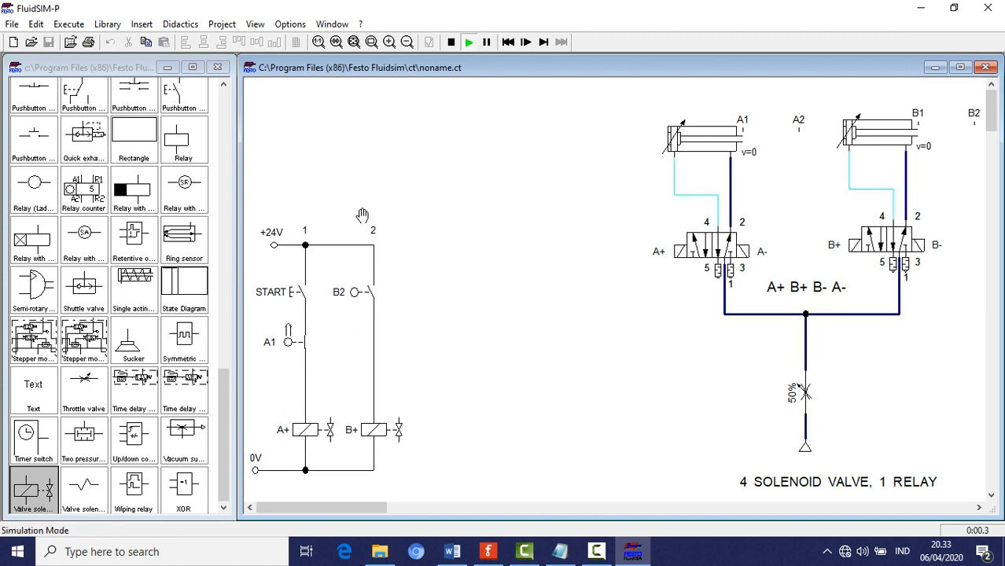
click(304, 281)
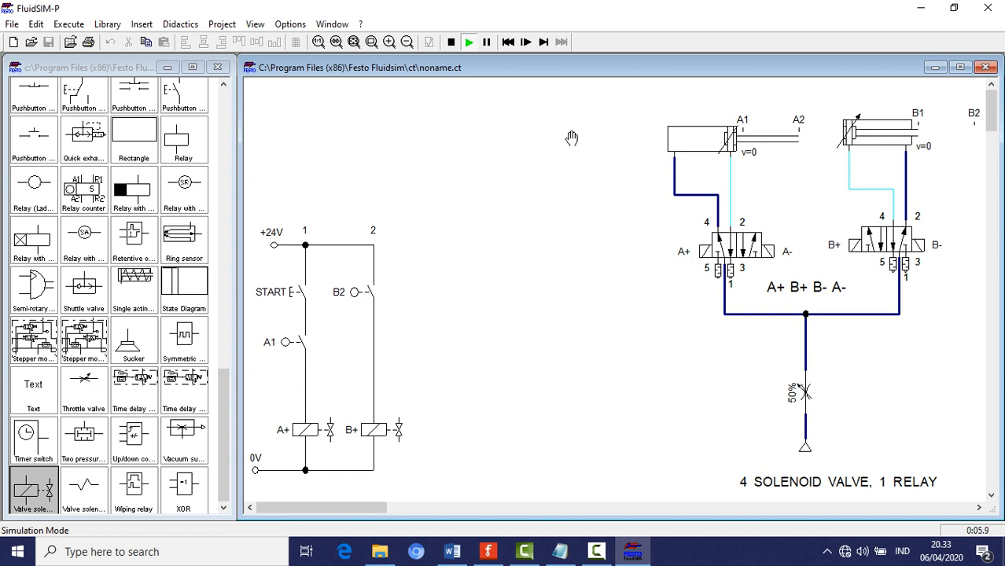
click(486, 41)
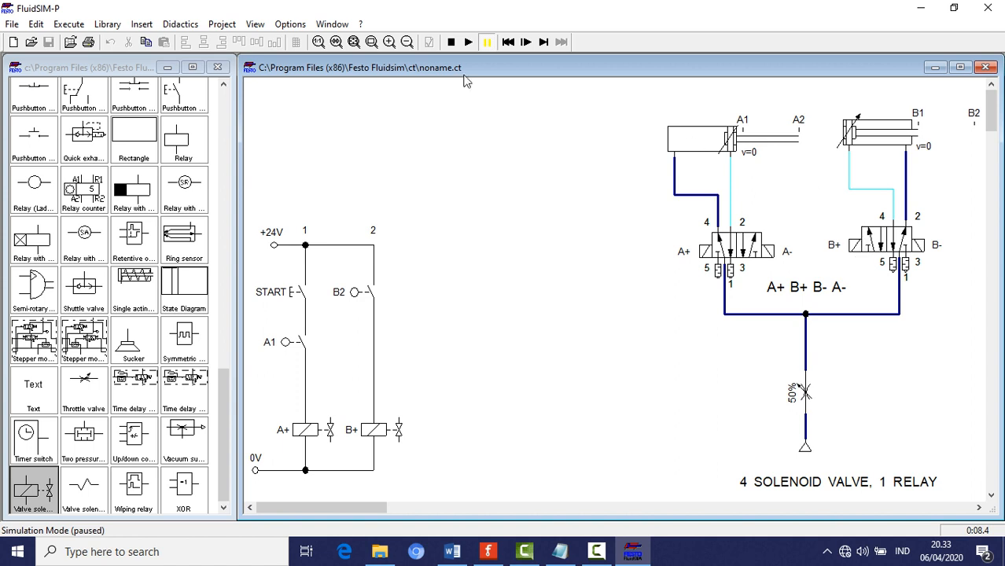
Step: Stop the simulation and relabel the make switch with roll in the second branch as A2
click(451, 41)
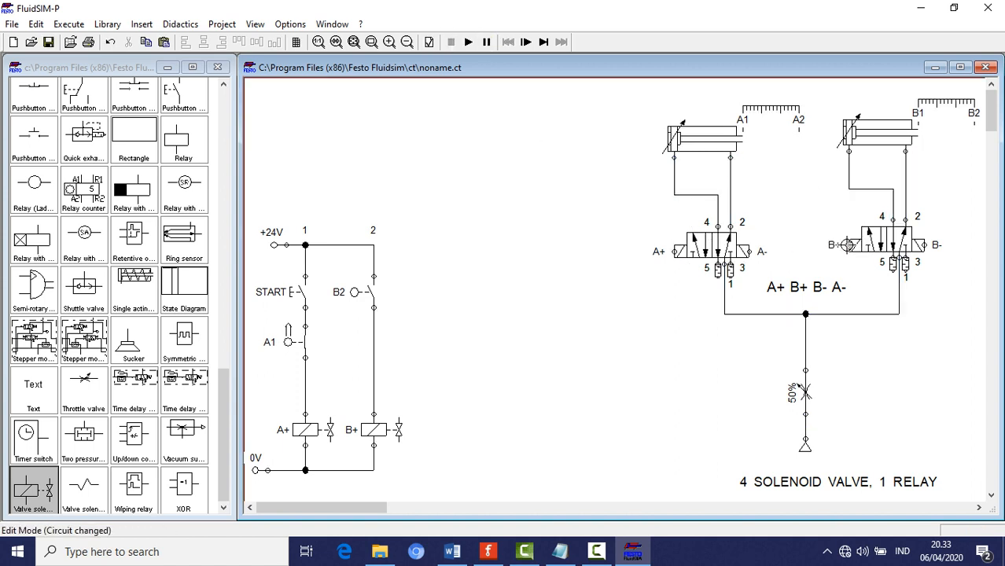
double_click(847, 244)
click(443, 302)
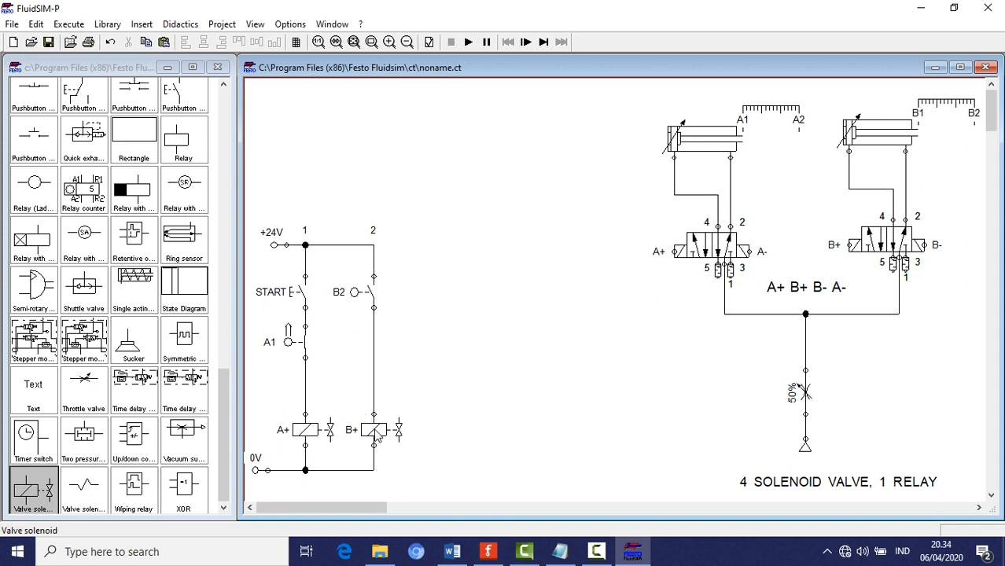
double_click(371, 292)
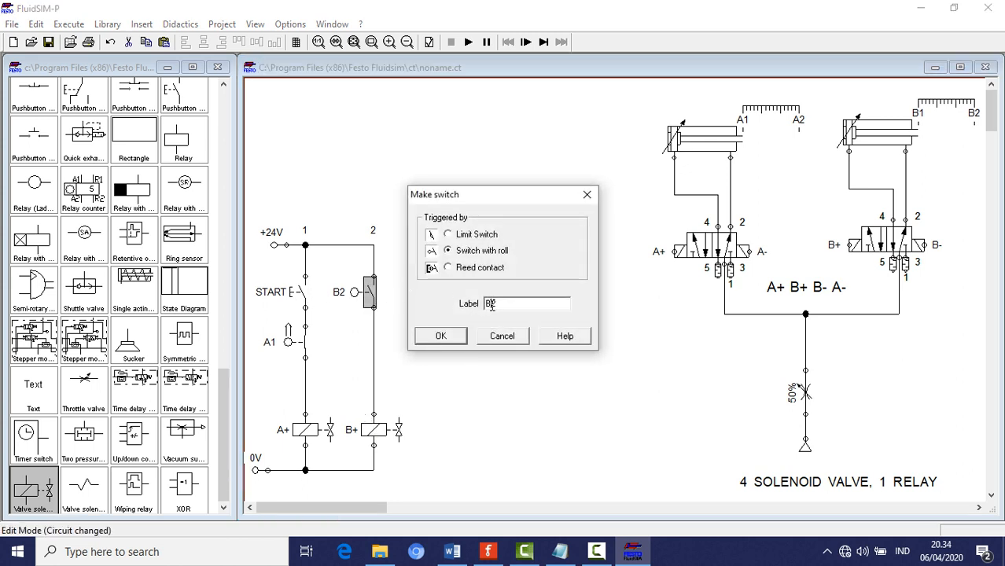
key(BackSpace)
key(BackSpace)
text(A2)
key(Return)
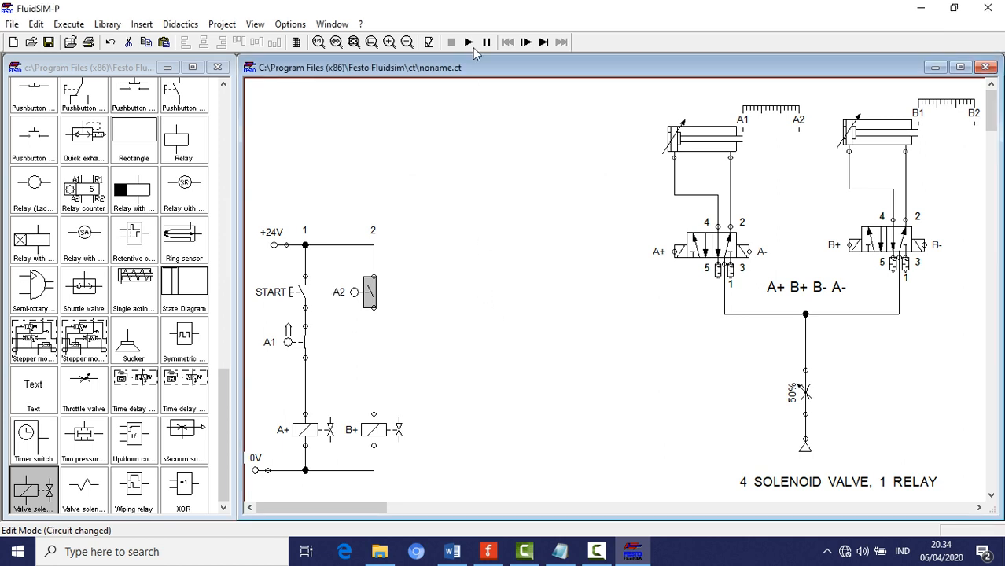
Step: Simulate the circuit with switch A2 in the second branch by actuating START, watch both cylinders, and stop the simulation
click(468, 43)
click(305, 283)
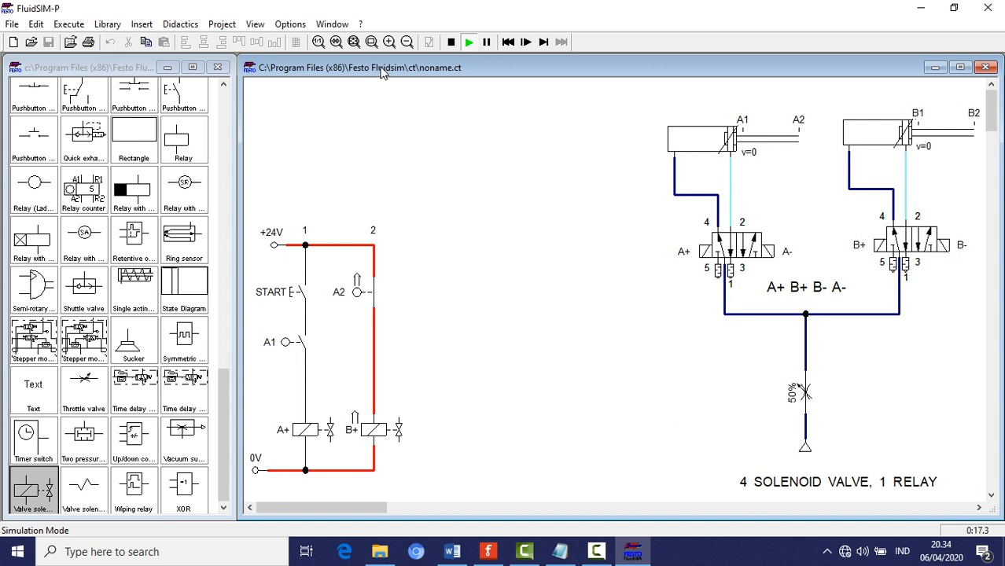
click(450, 42)
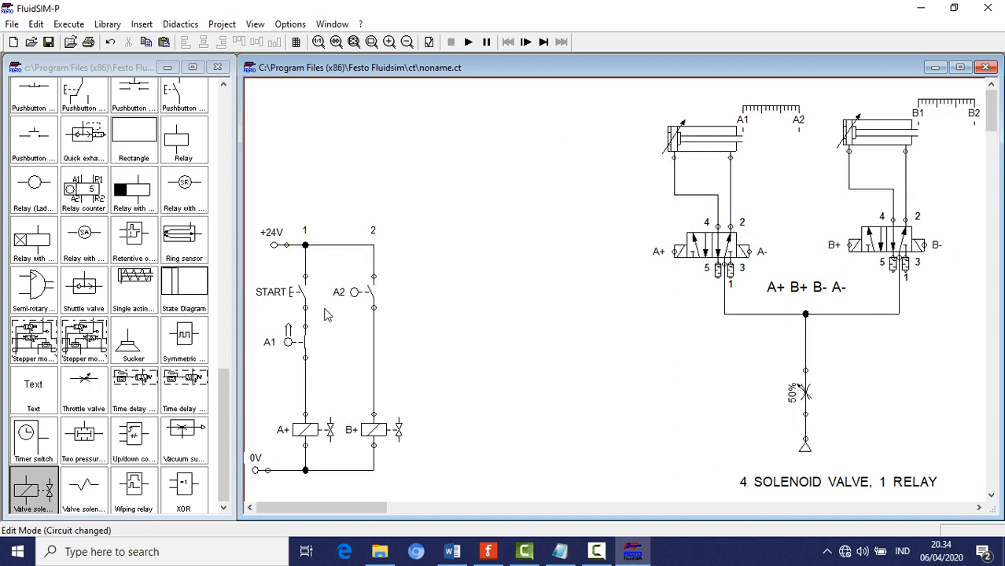
Step: Duplicate switch A2 as a third branch, label the copy B2, and connect its upper terminal to the +24V line
click(375, 300)
key(ctrl+c)
key(ctrl+v)
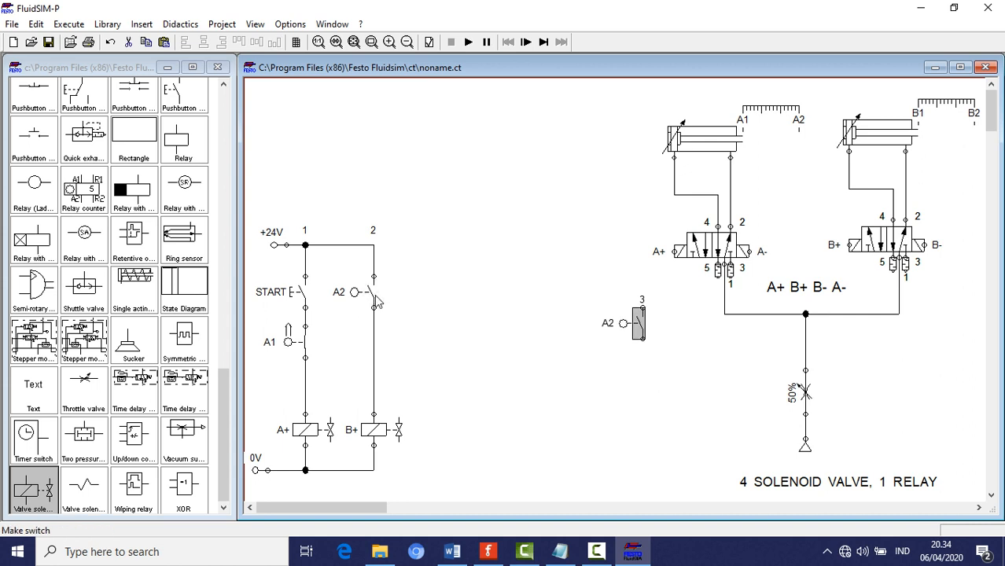
drag(634, 314, 433, 277)
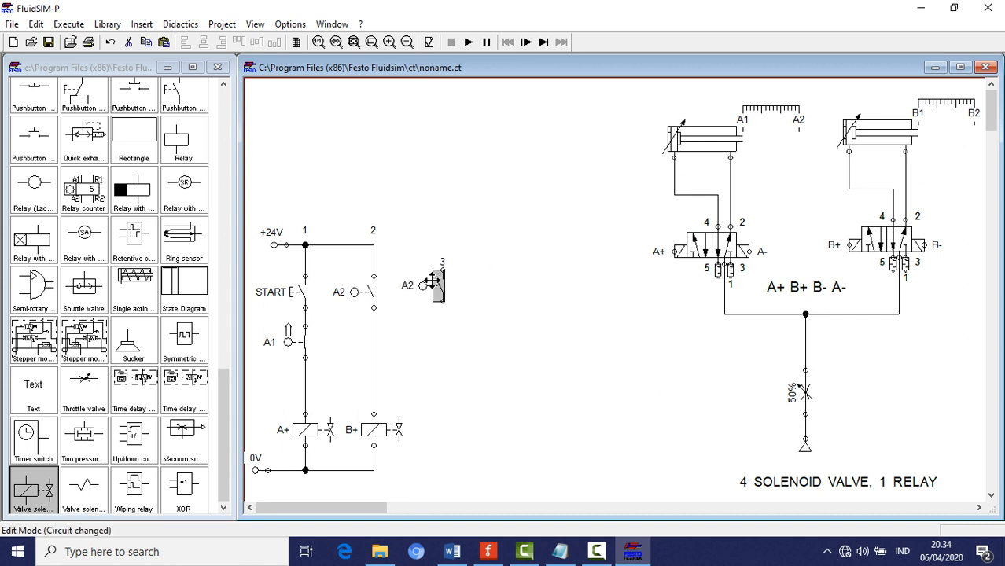
double_click(435, 285)
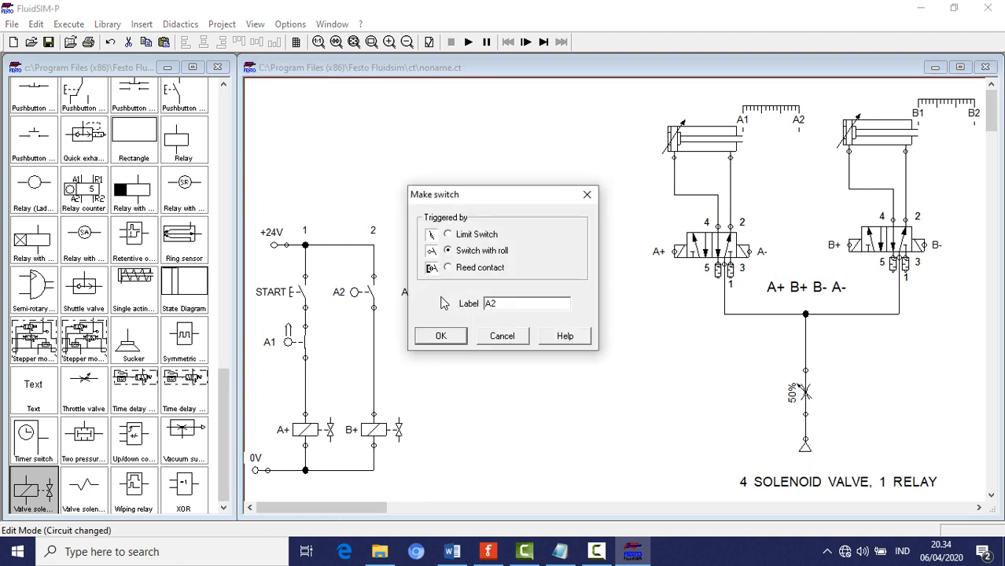
click(439, 336)
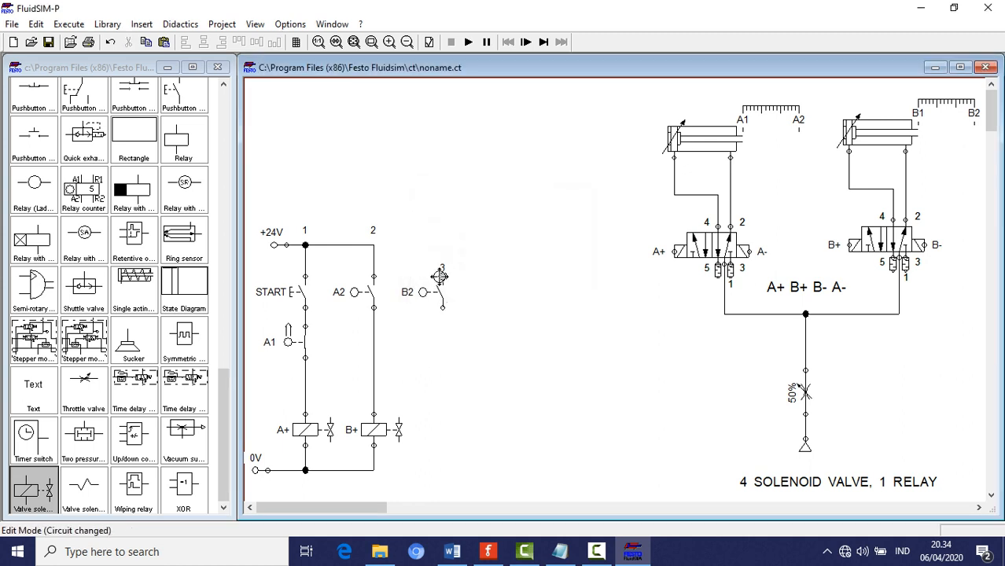
drag(374, 245, 442, 276)
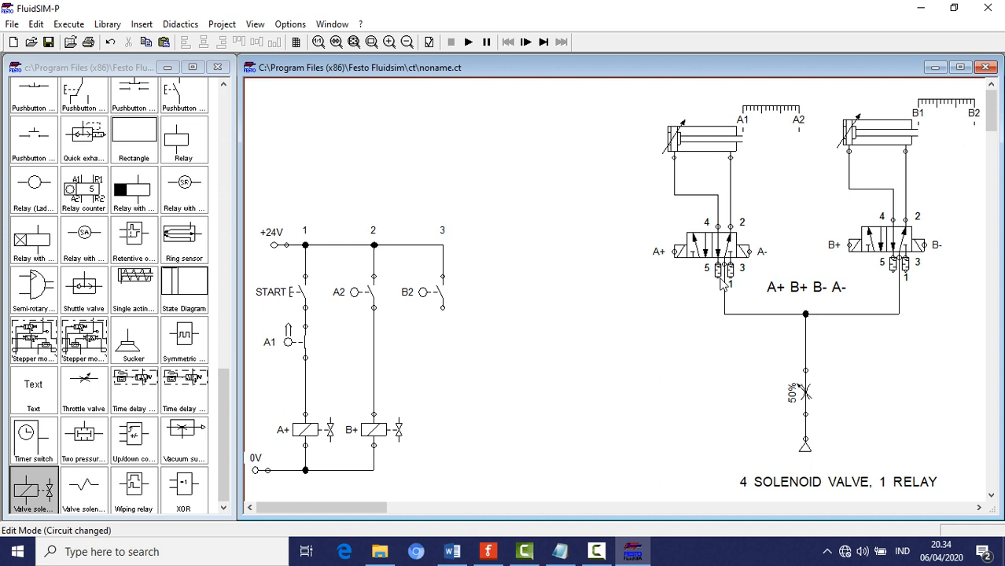
Step: Place a copy of the B+ valve solenoid below switch B2, and connect its lower terminal to the 0V line
click(372, 434)
key(ctrl+c)
key(ctrl+v)
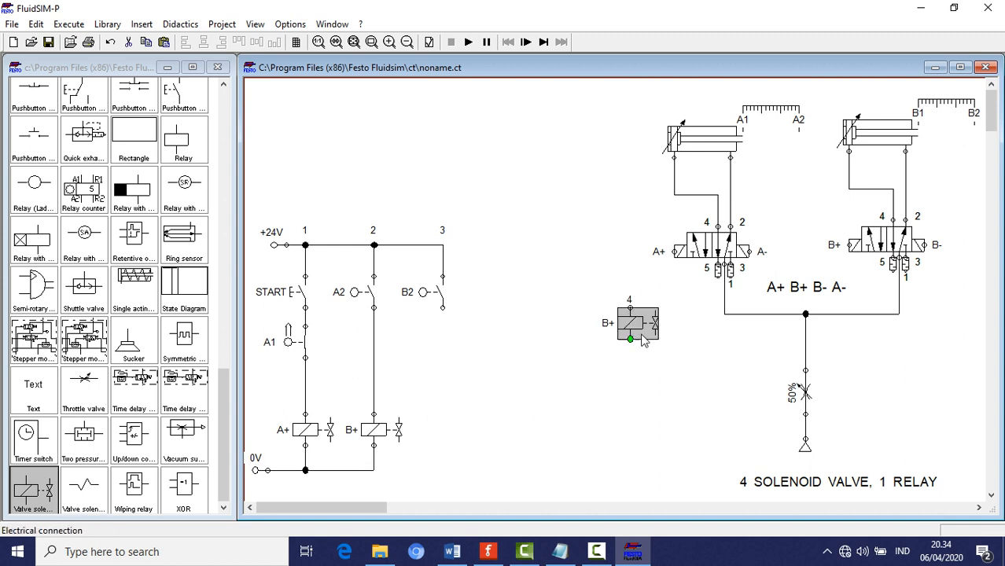
drag(628, 326, 372, 469)
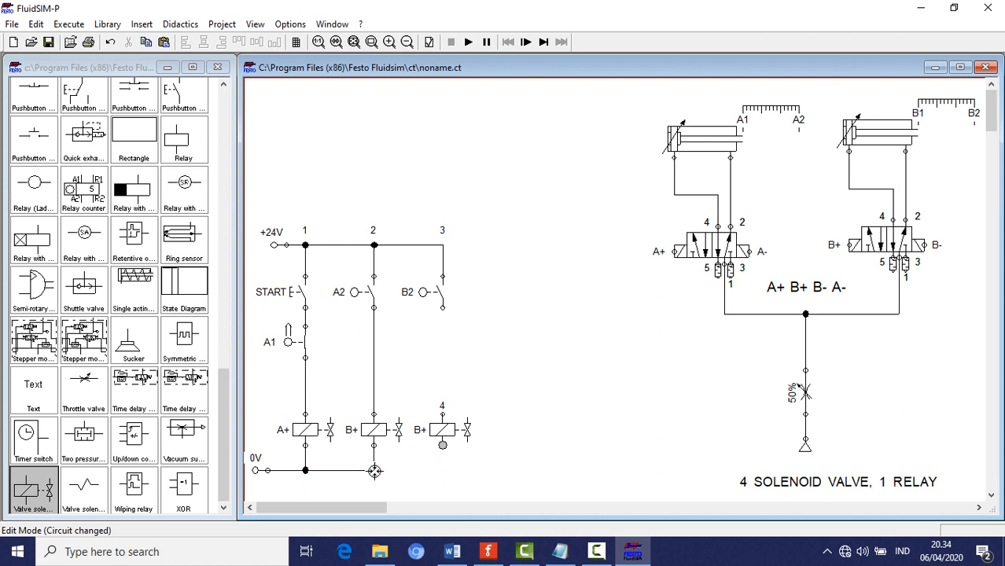
drag(374, 470, 374, 470)
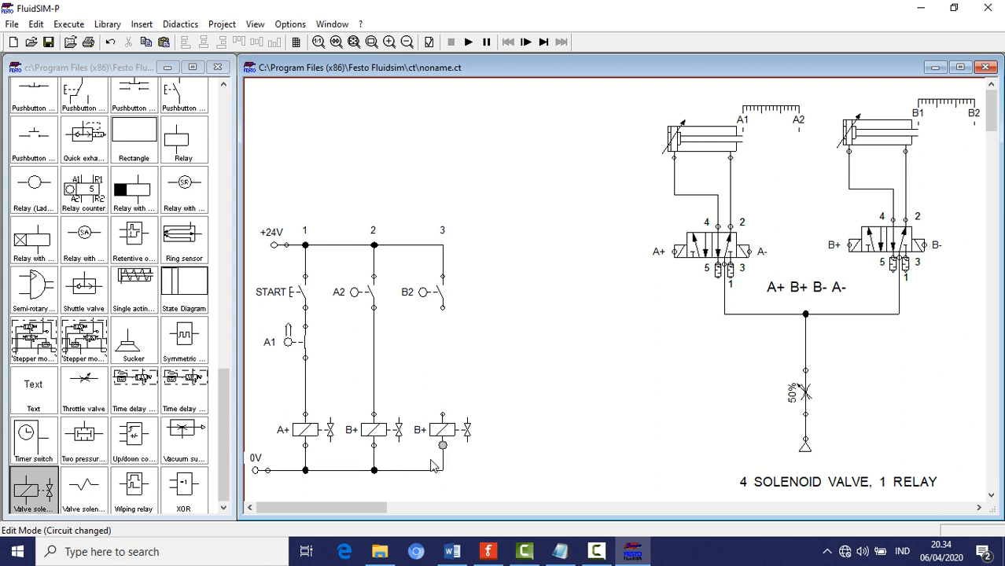
click(438, 293)
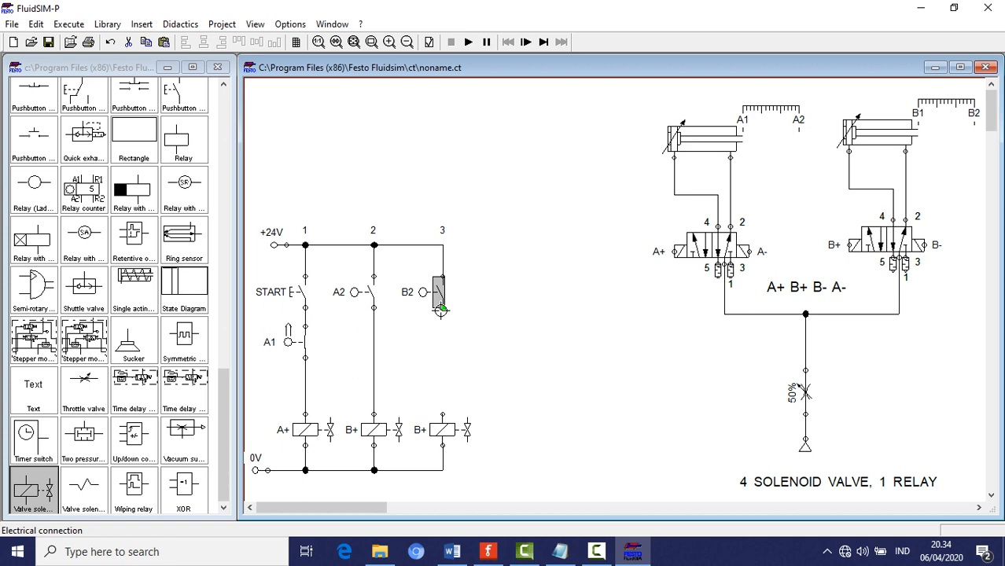
Step: Place a relay beside the third branch's valve solenoid and label it R1
click(224, 442)
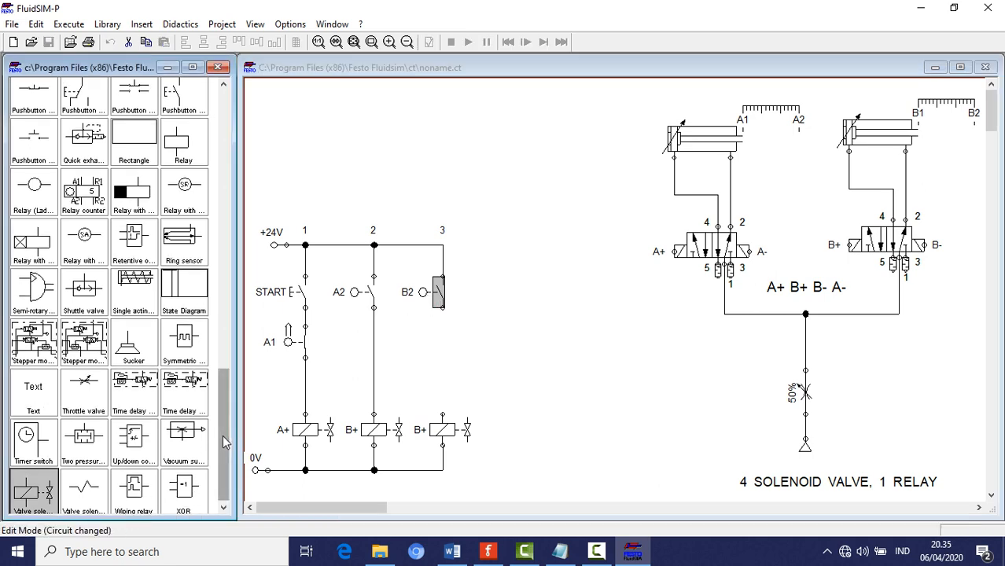
drag(223, 442, 233, 412)
drag(193, 253, 511, 441)
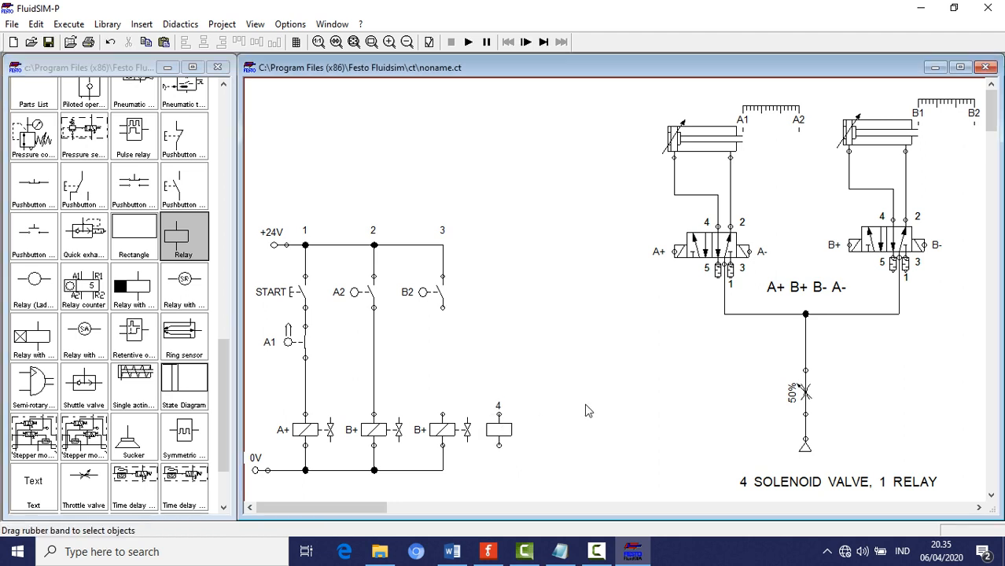
double_click(500, 431)
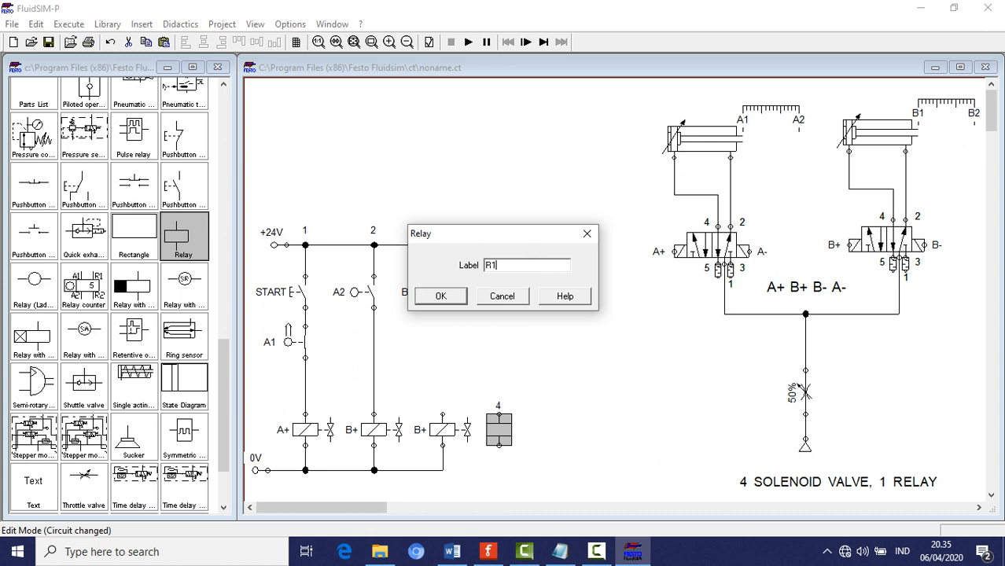
key(Return)
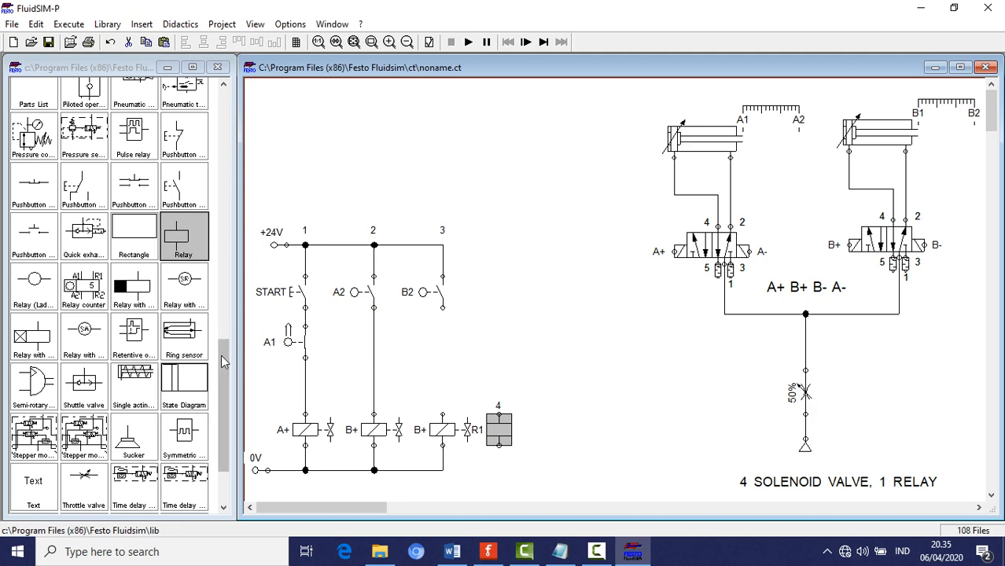
Step: Place a make switch labelled R1 beside switch B2, and connect its upper terminal to the +24V line
drag(223, 365, 228, 260)
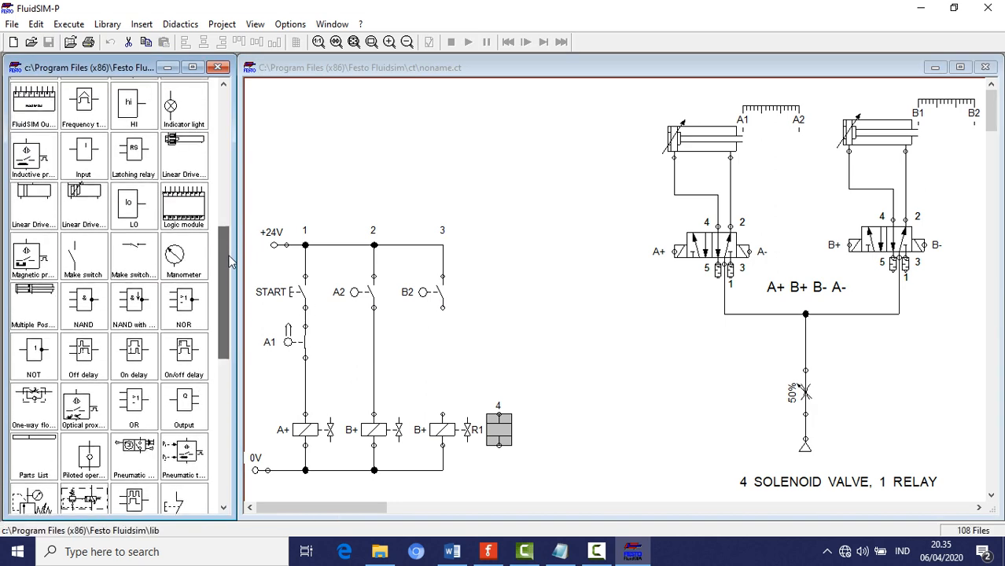
drag(81, 257, 494, 291)
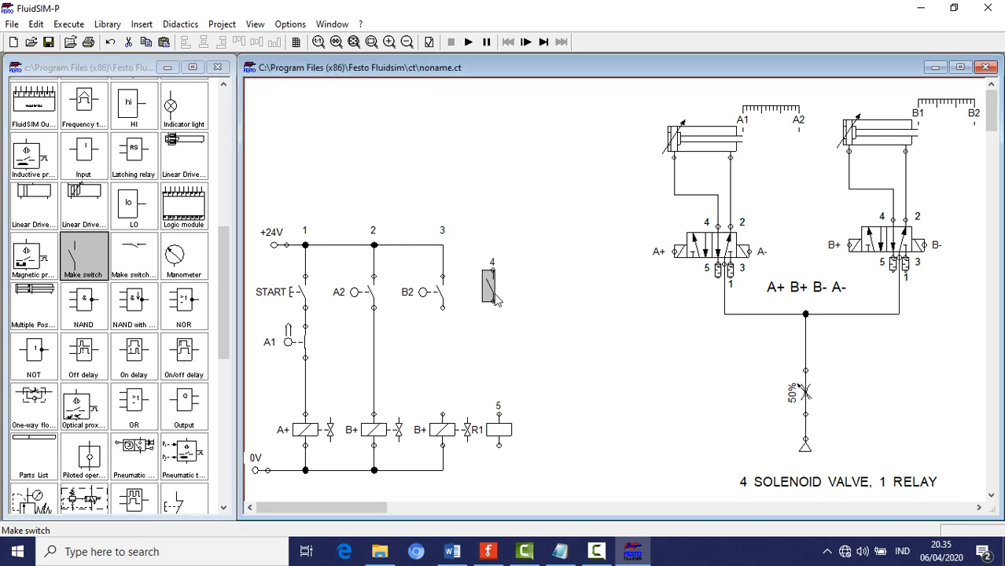
double_click(496, 293)
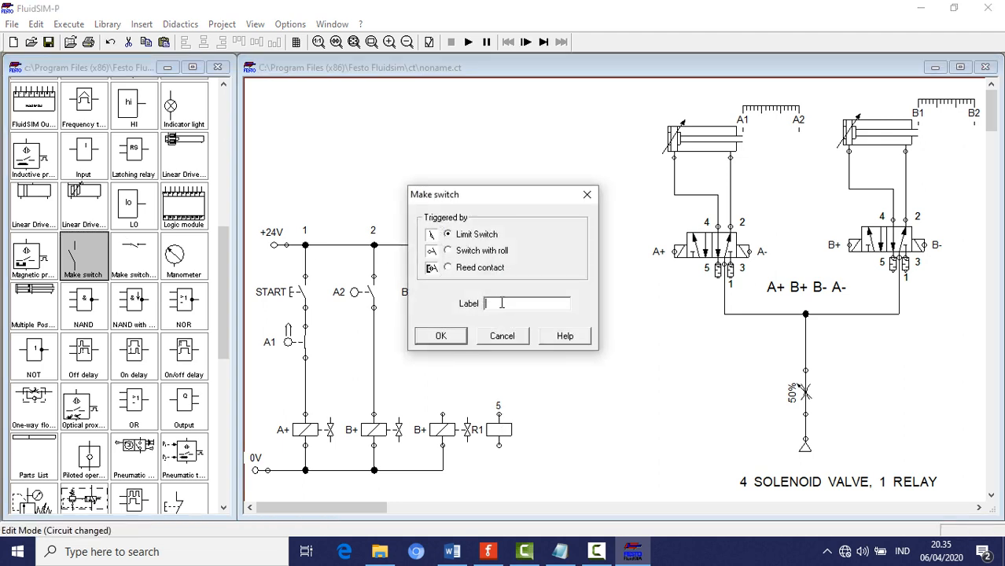
text(R1)
key(Return)
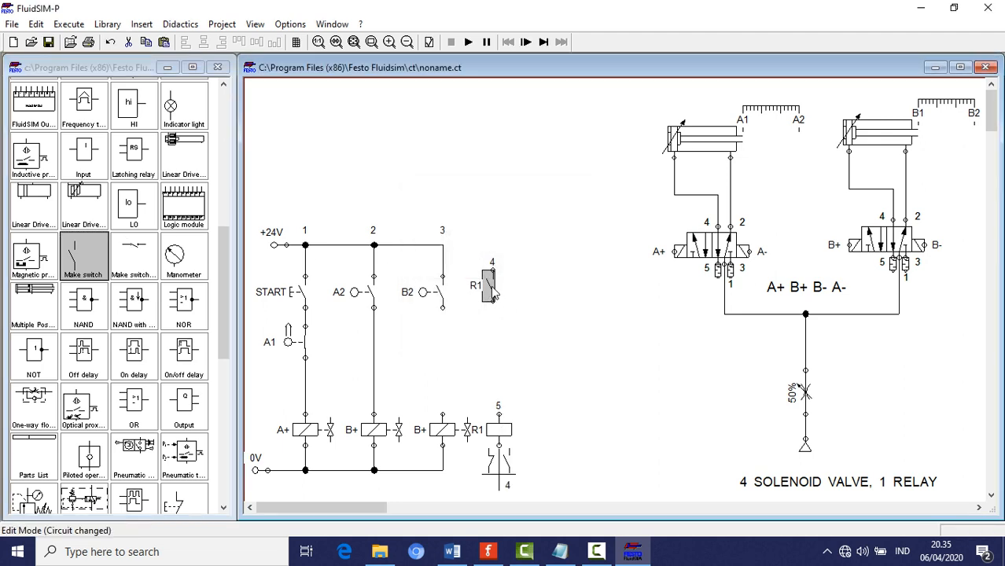
drag(492, 291, 442, 245)
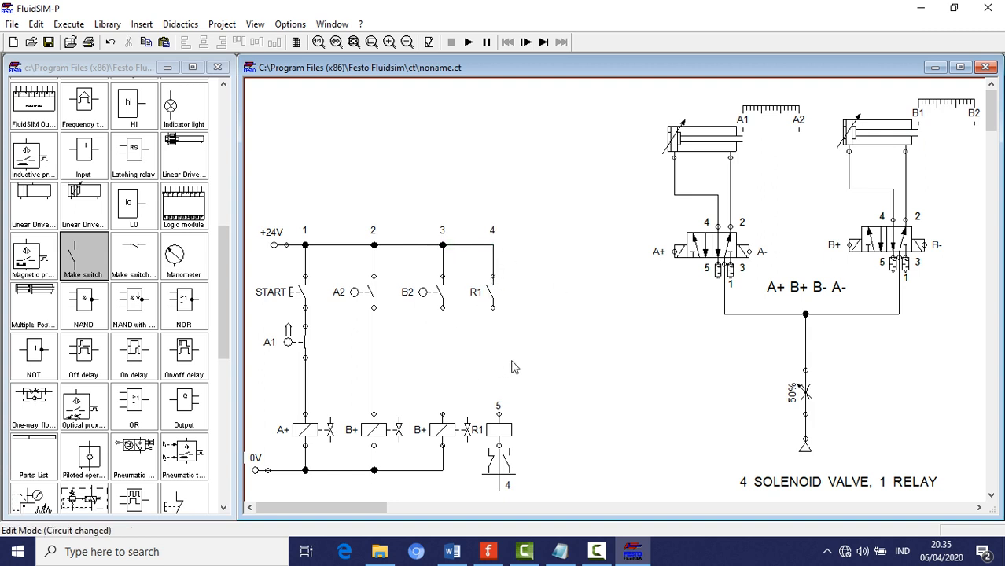
Step: Connect the third solenoid and relay R1 in parallel between switch B2 and the 0V line, with contact R1 bridging switch B2
mouse_move(443, 307)
mouse_down()
mouse_move(440, 415)
mouse_move(498, 415)
mouse_up()
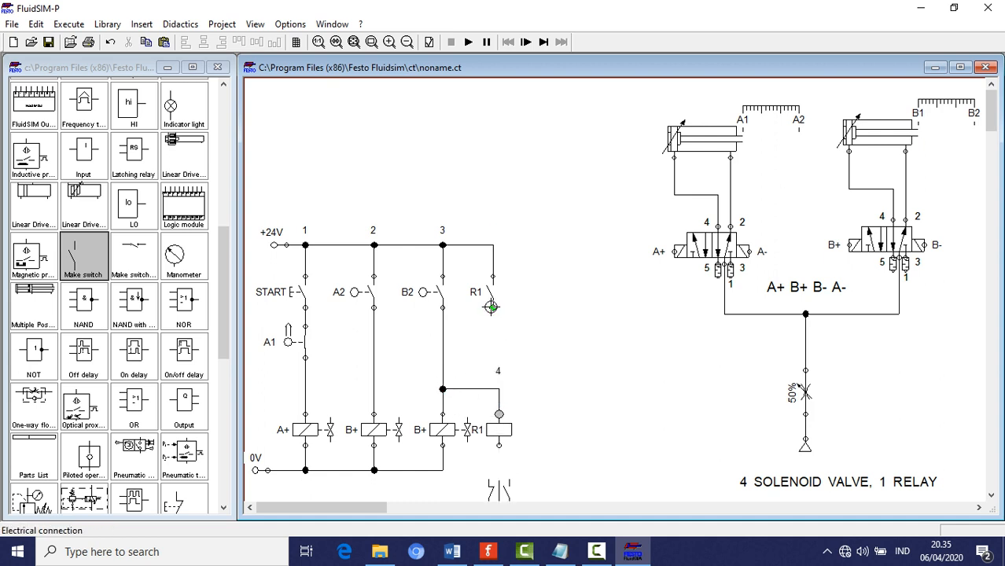
drag(491, 311, 442, 307)
drag(499, 445, 443, 472)
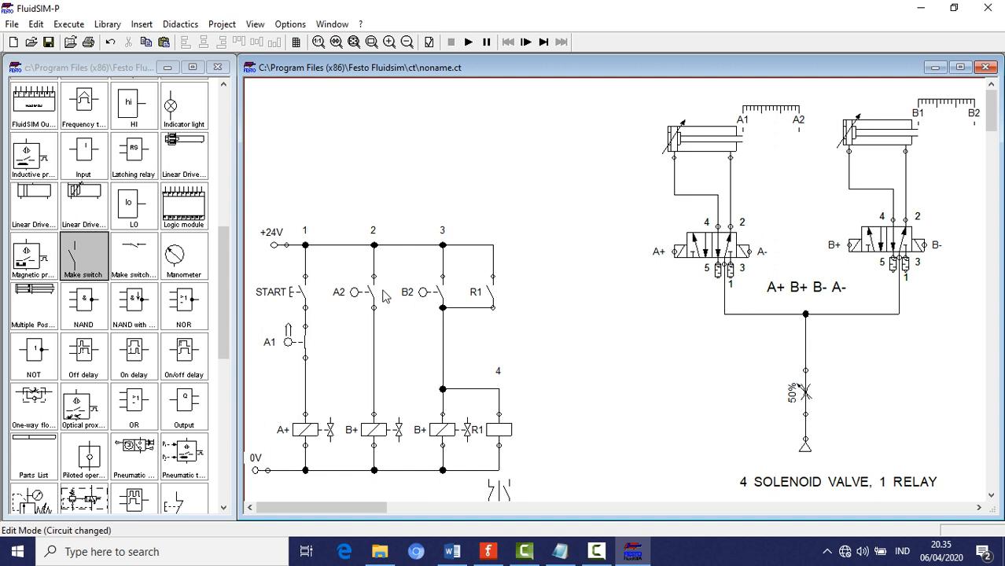
Step: Test-run the circuit, relabel the third branch's duplicate valve solenoid as B-, and shift switch B2 slightly upward
click(467, 41)
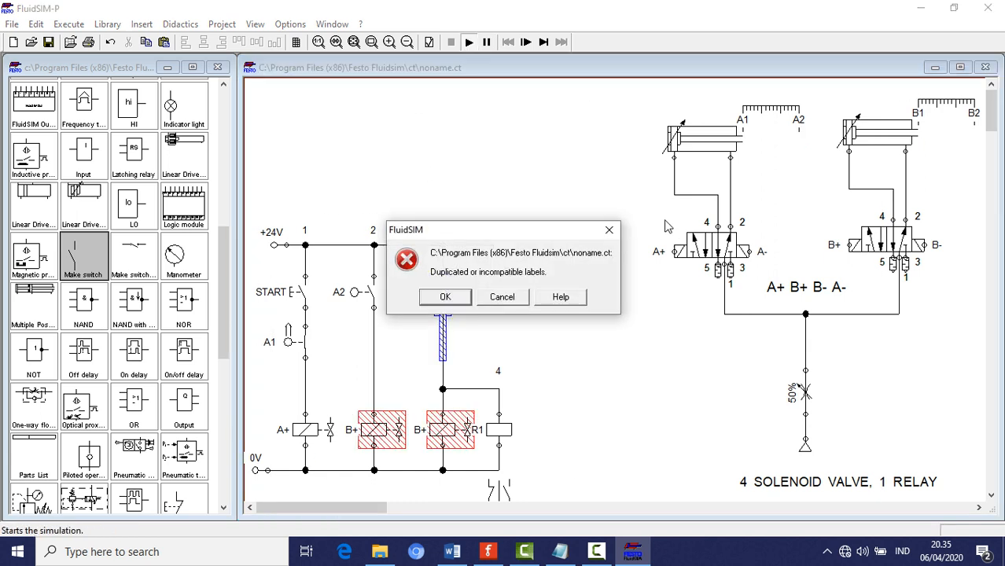
click(609, 230)
double_click(443, 430)
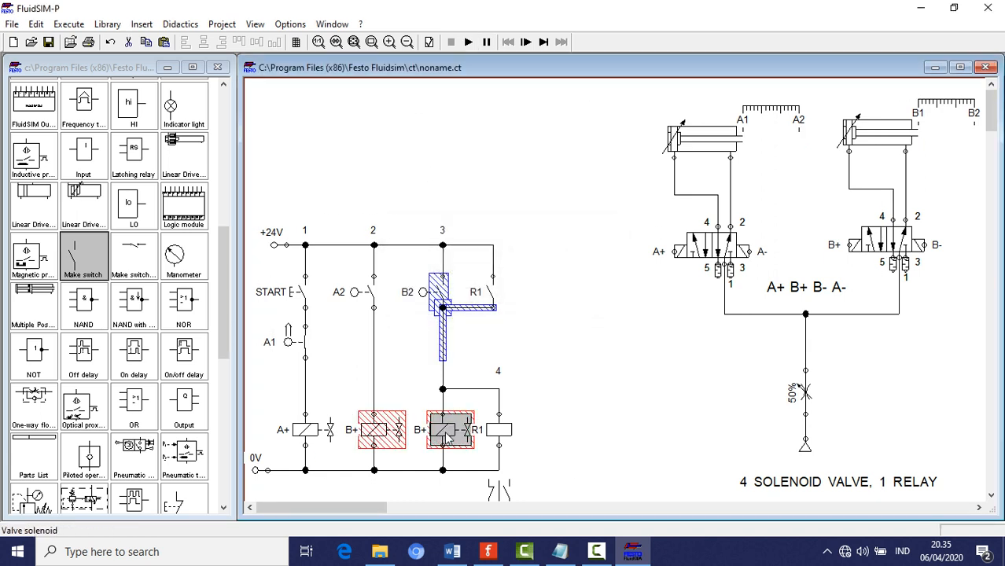
click(512, 268)
text(-)
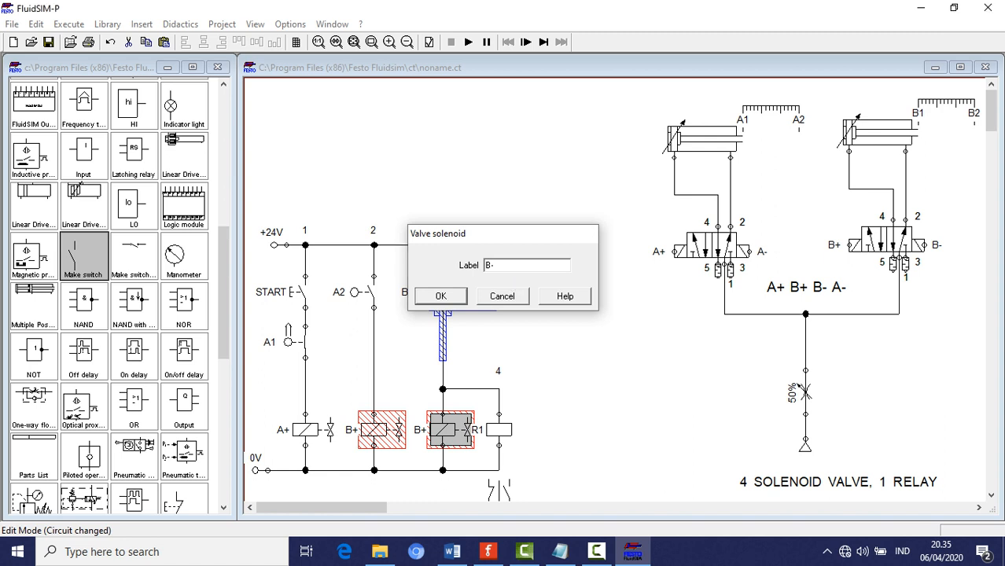
key(Return)
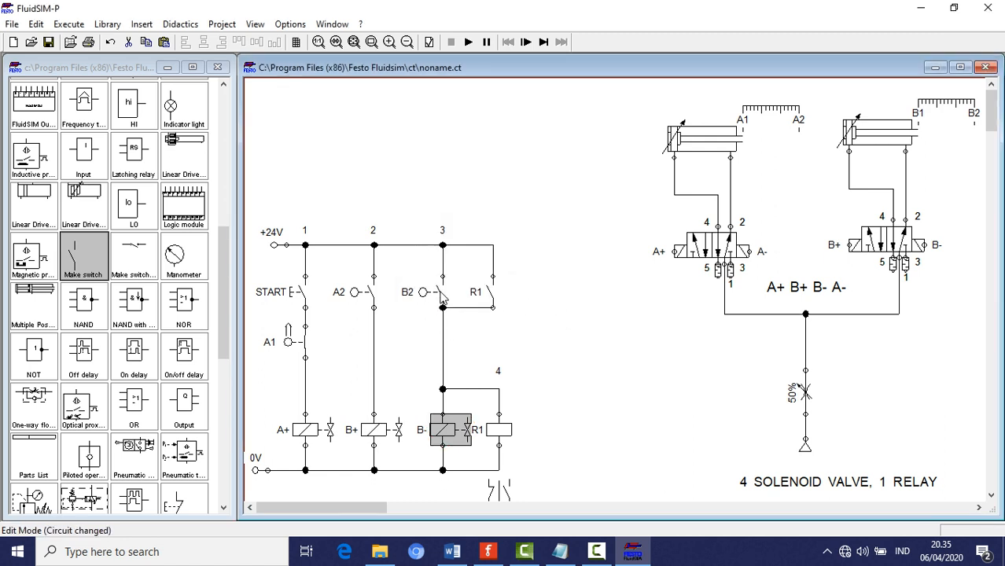
drag(441, 294, 441, 281)
click(445, 107)
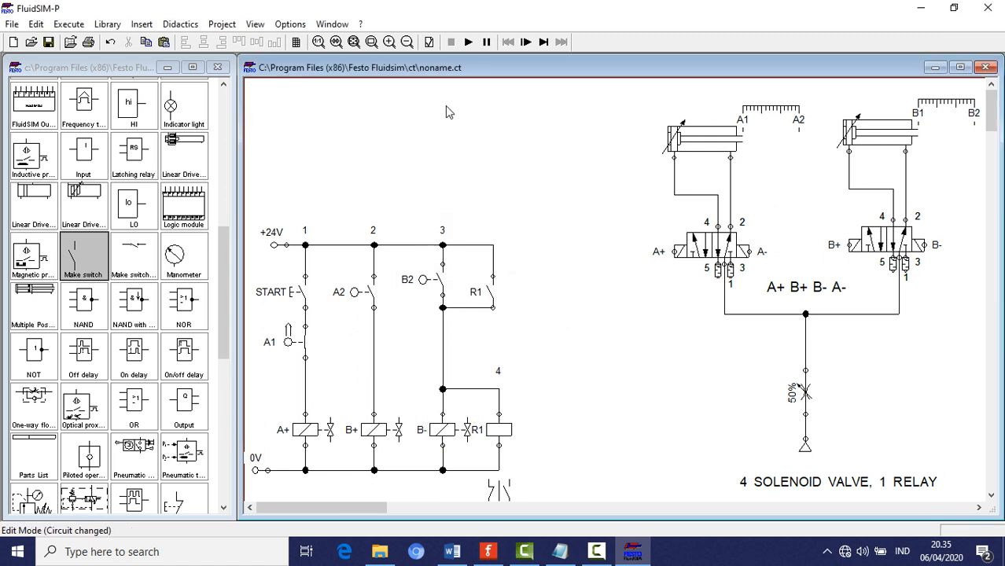
Step: Simulate the three-branch circuit by actuating START, observe the cylinders and relay R1, and stop the simulation
click(468, 42)
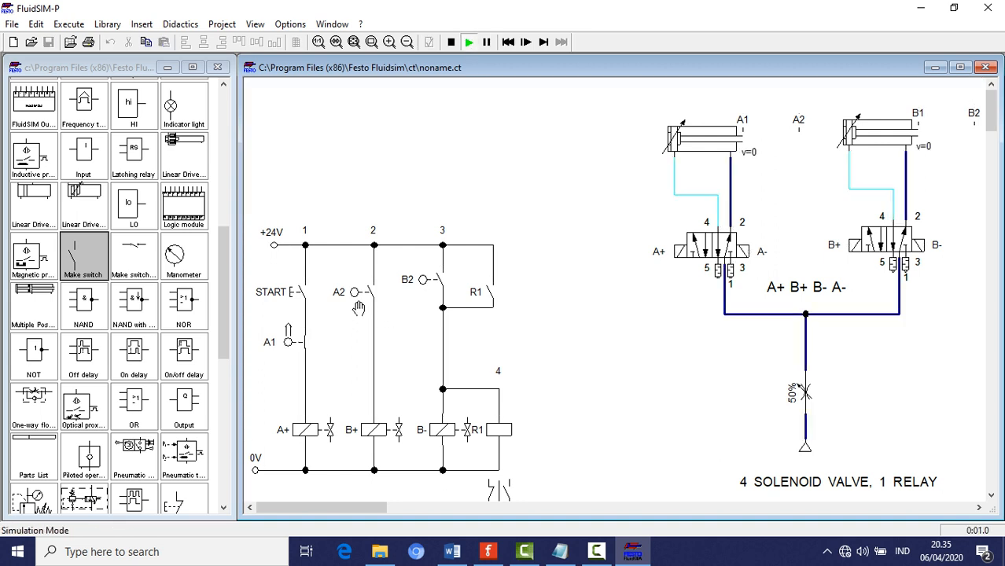
click(301, 287)
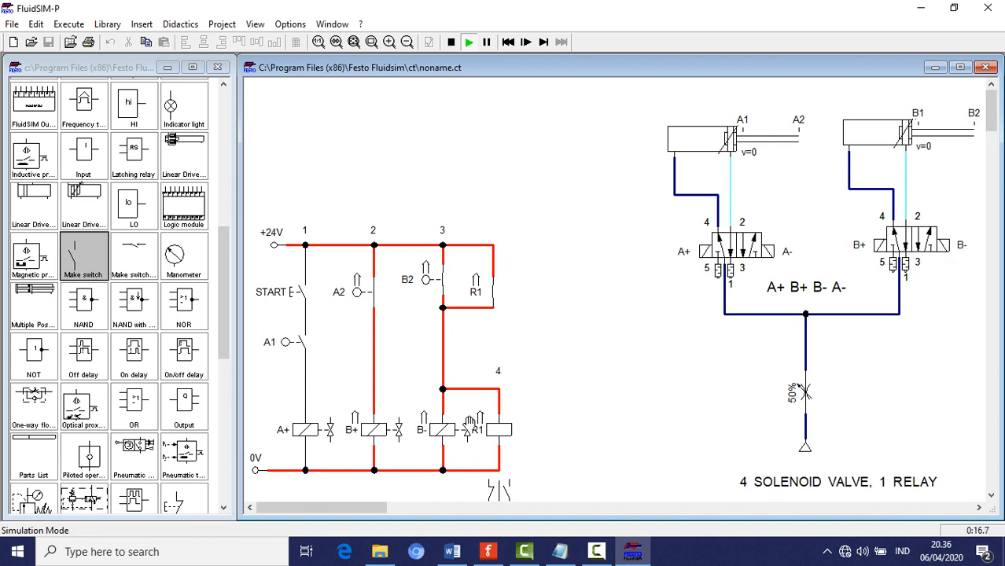
click(450, 42)
Step: Remove the line between switch A2 and solenoid B+, and place a break switch in the resulting gap
click(498, 429)
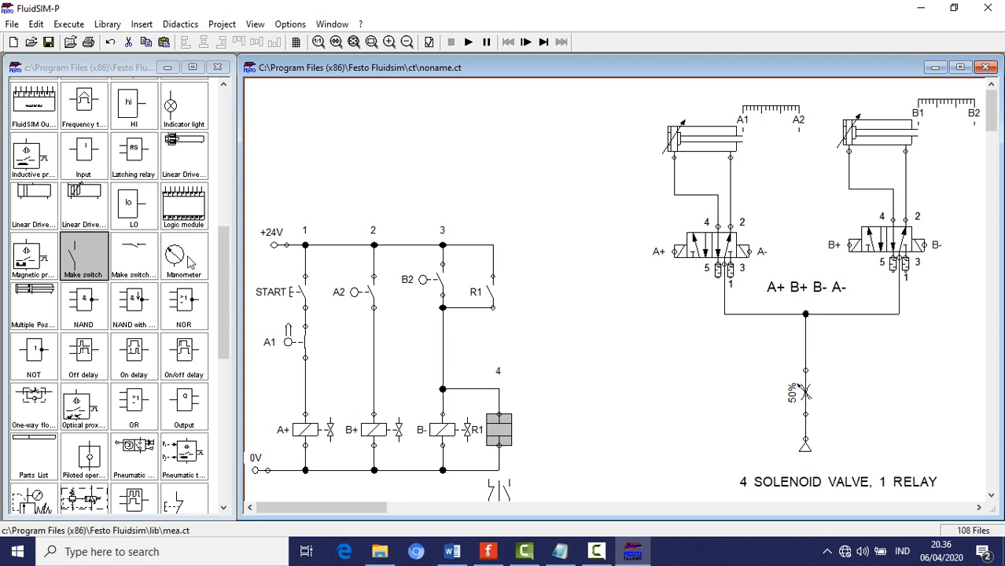
drag(225, 349, 227, 234)
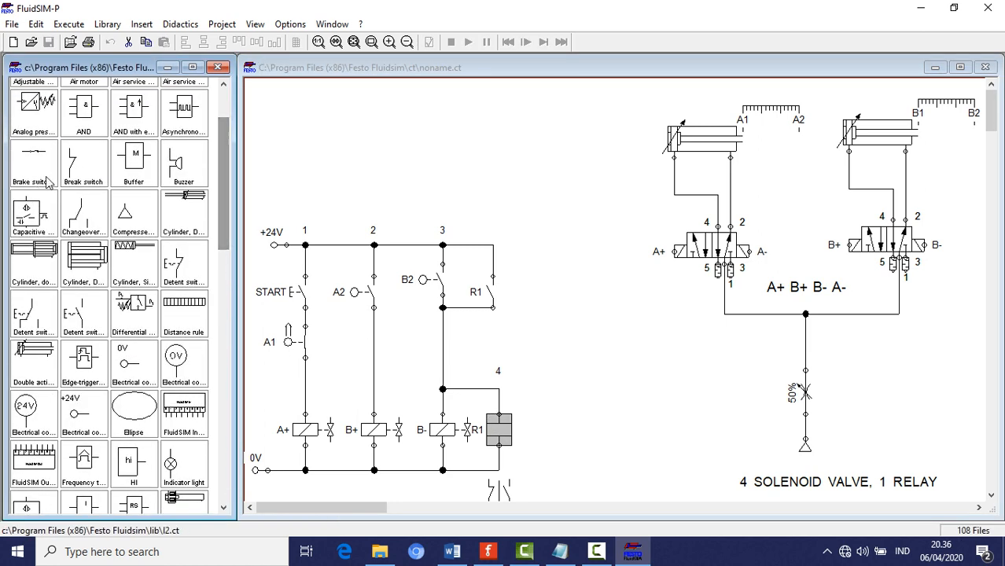
drag(83, 161, 386, 354)
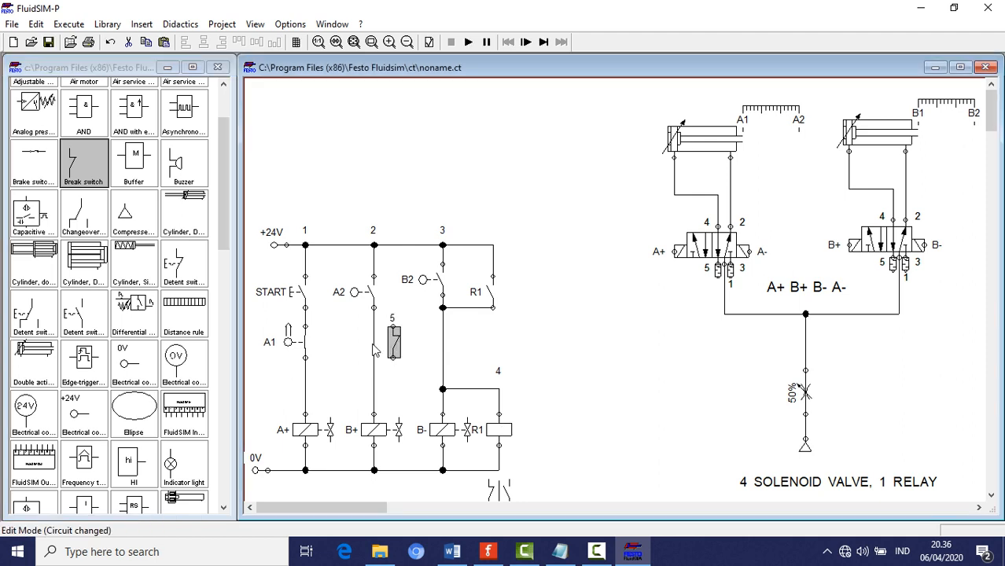
right_click(378, 350)
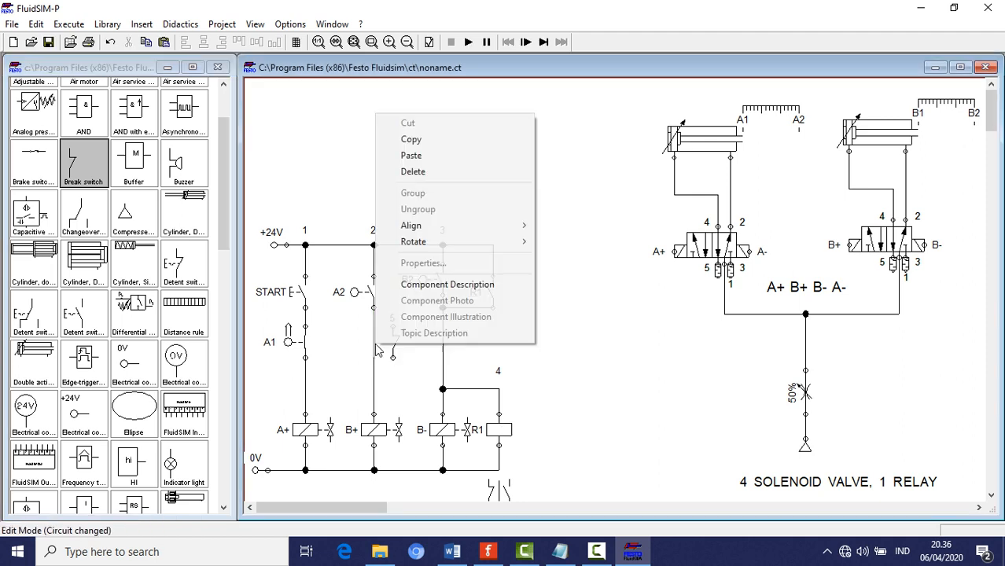
click(412, 171)
drag(391, 338, 376, 363)
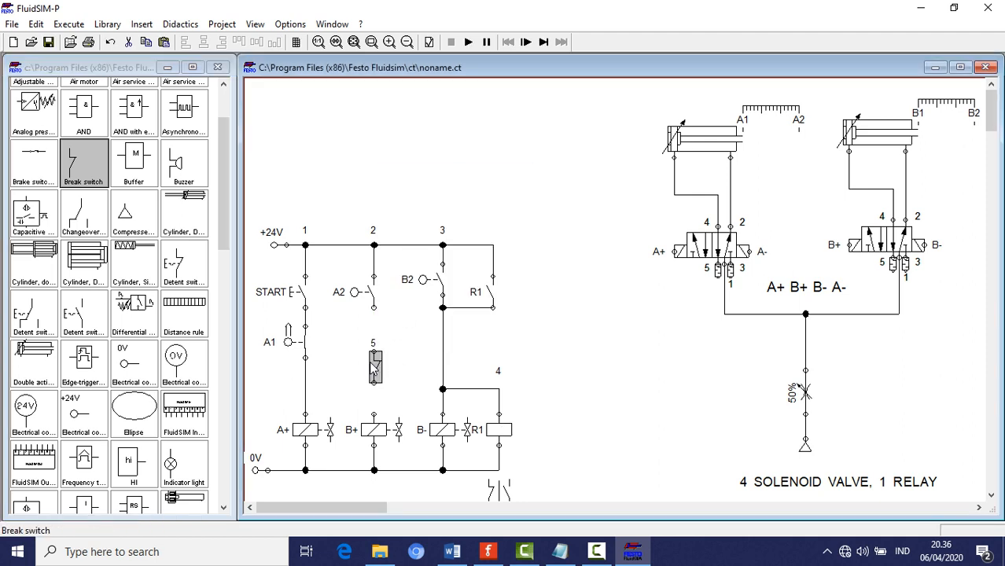
Step: Label the break switch R1 and wire it in series between switch A2 and solenoid B+
double_click(375, 367)
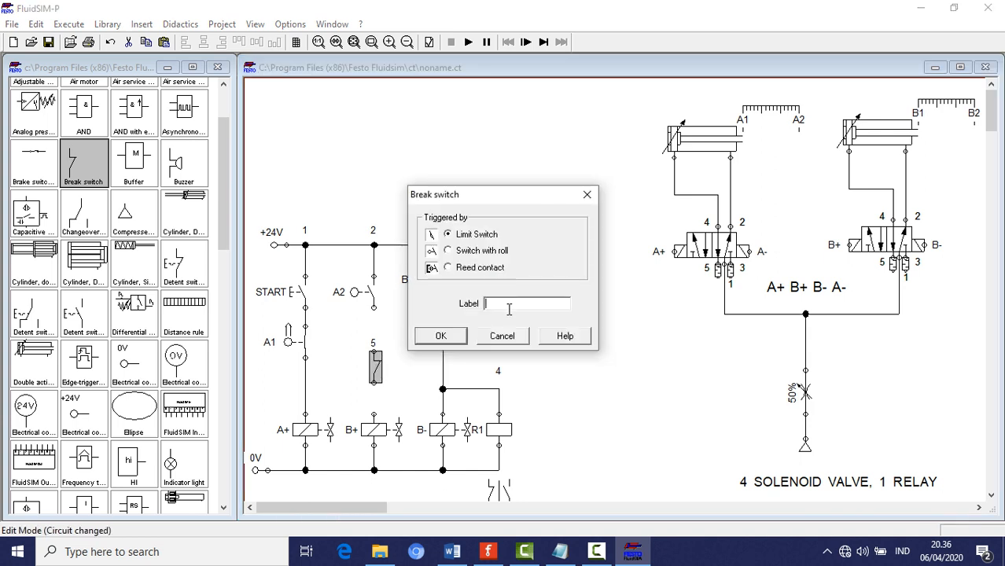
key(Return)
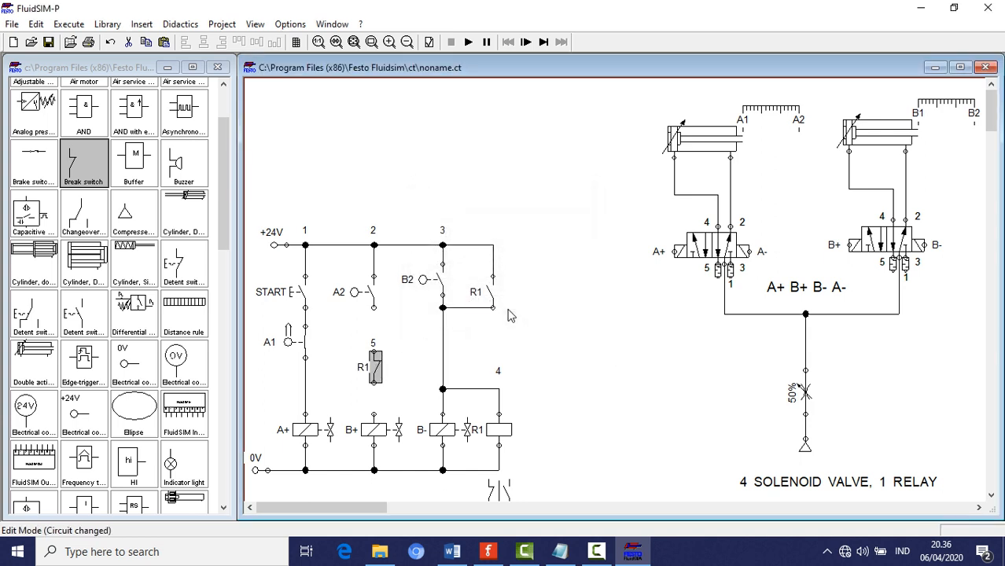
drag(372, 350, 374, 307)
drag(376, 366, 374, 415)
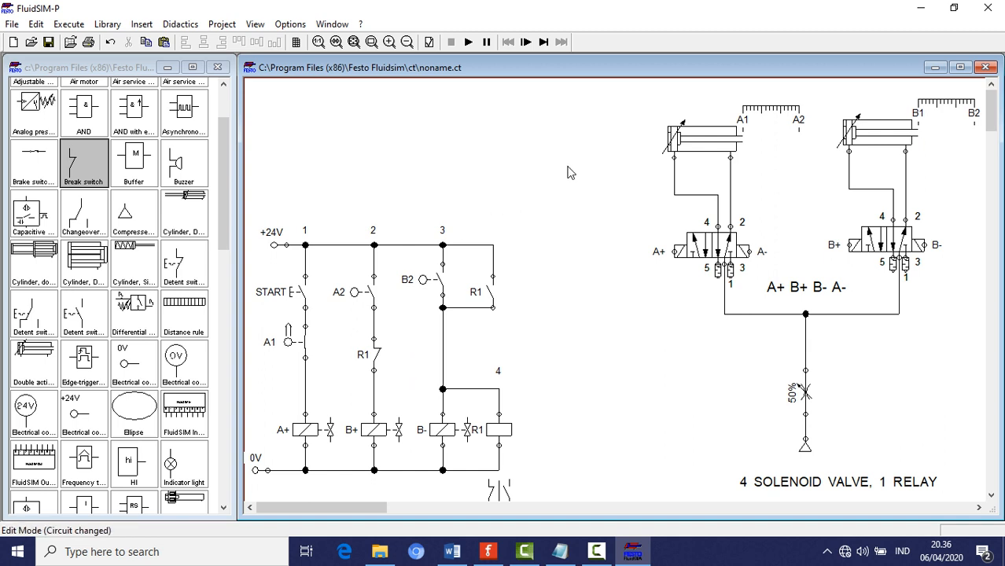
Step: Simulate the circuit by actuating START, look up the limit switch for B- in the Notepad list, and stop the simulation
click(468, 41)
click(297, 291)
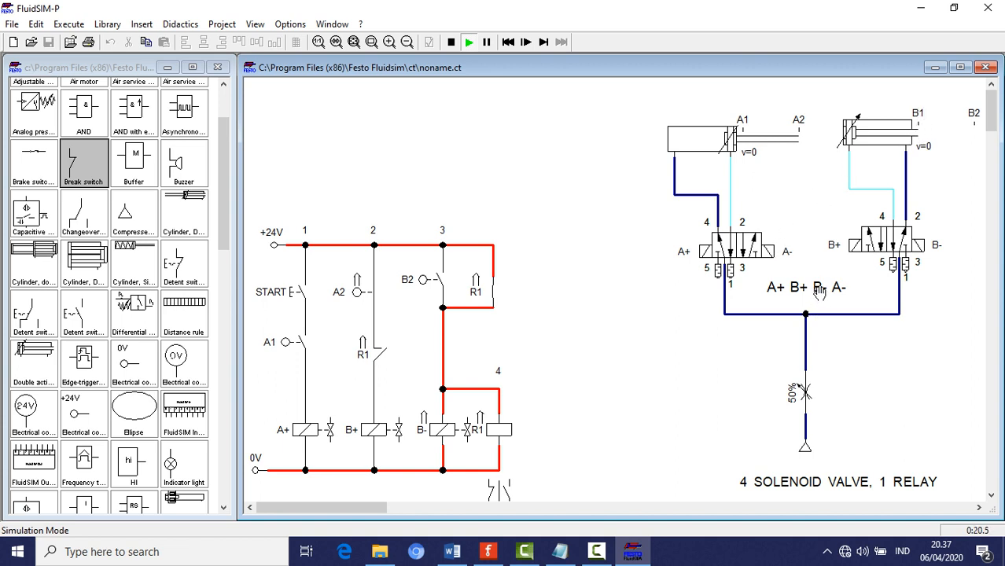
click(560, 551)
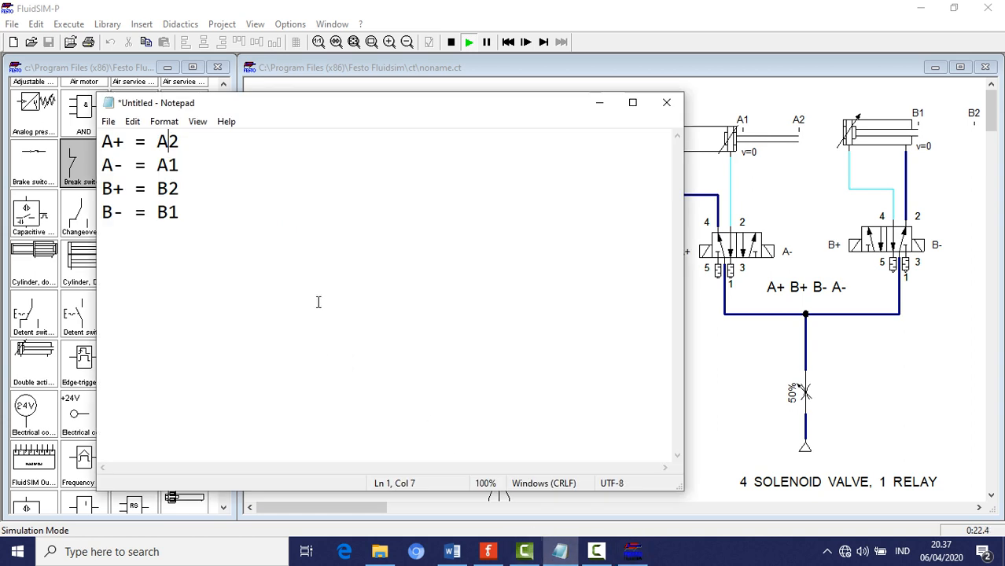
drag(180, 211, 158, 211)
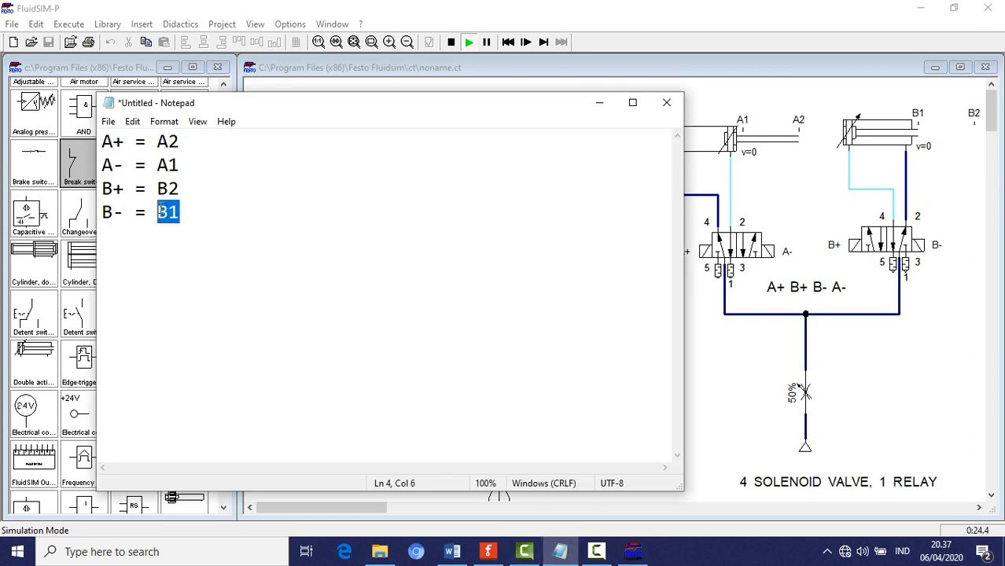
click(734, 370)
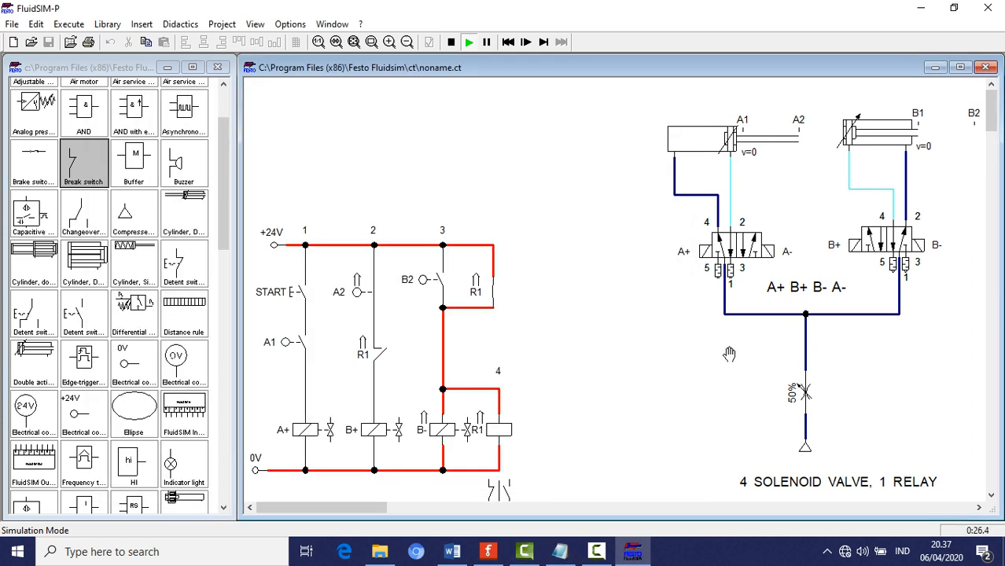
click(451, 42)
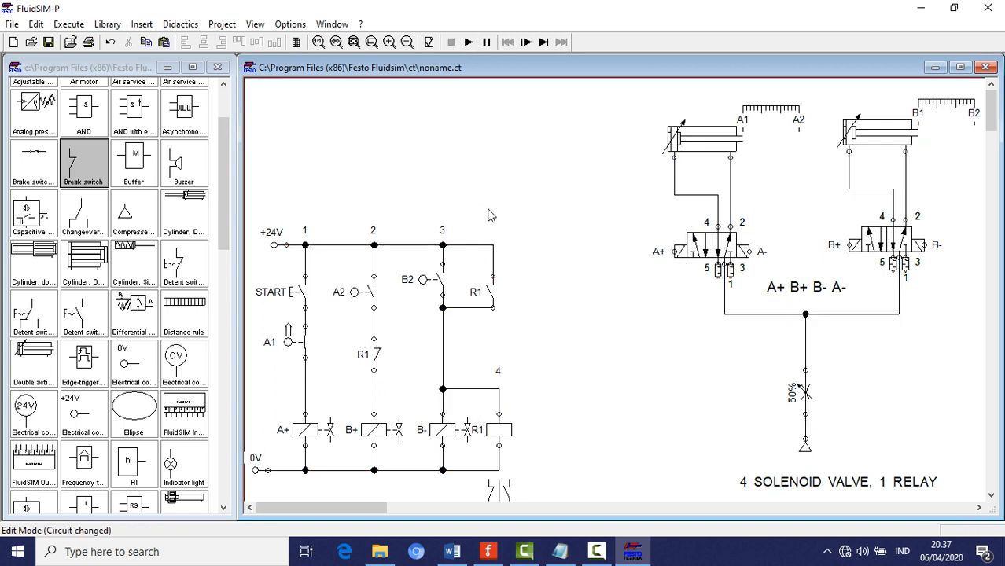
Step: Duplicate switch B2, relabel the copy B1, and connect it to the +24V line as a new branch beside contact R1
click(440, 281)
key(ctrl+c)
key(ctrl+v)
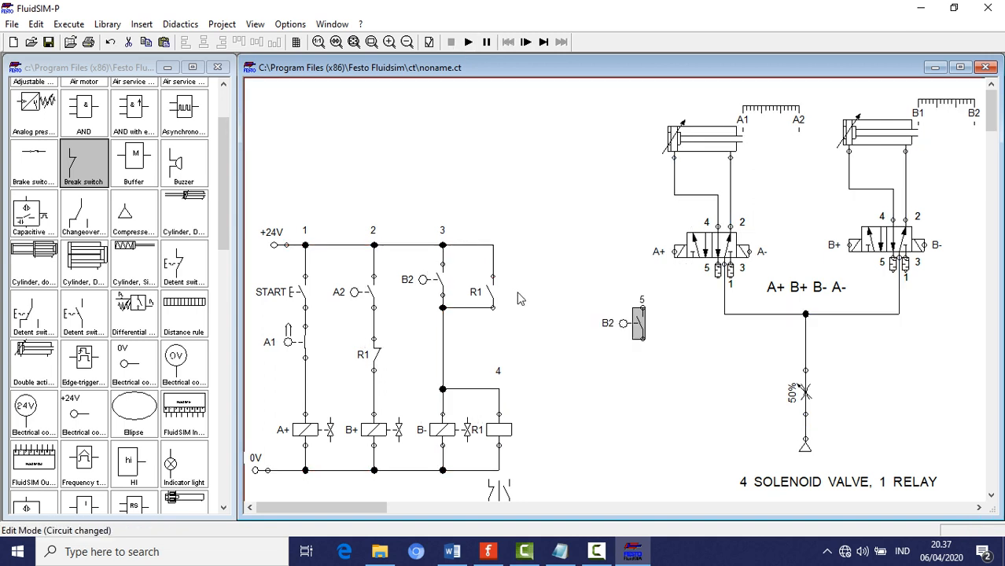
double_click(638, 323)
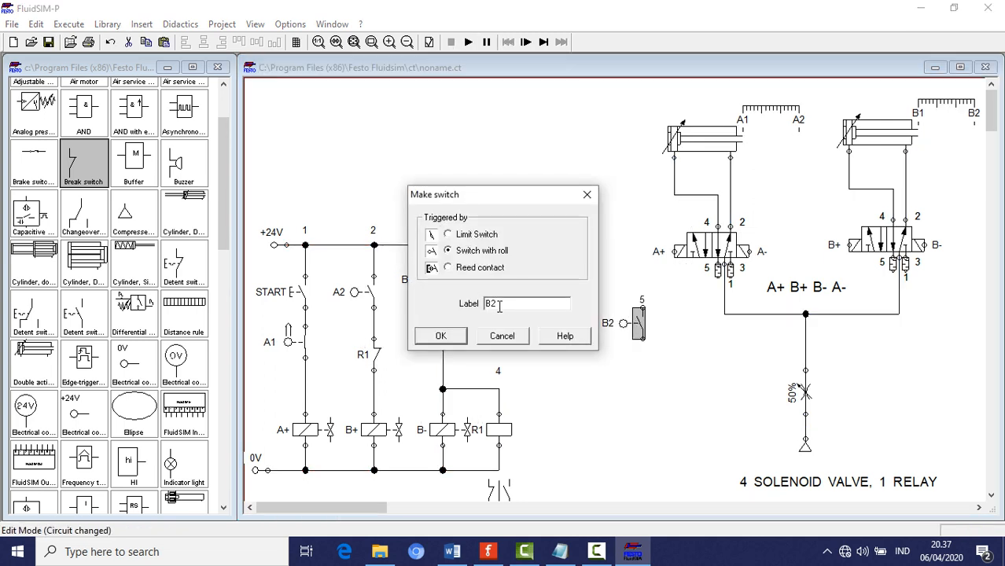
key(BackSpace)
text(1)
key(Return)
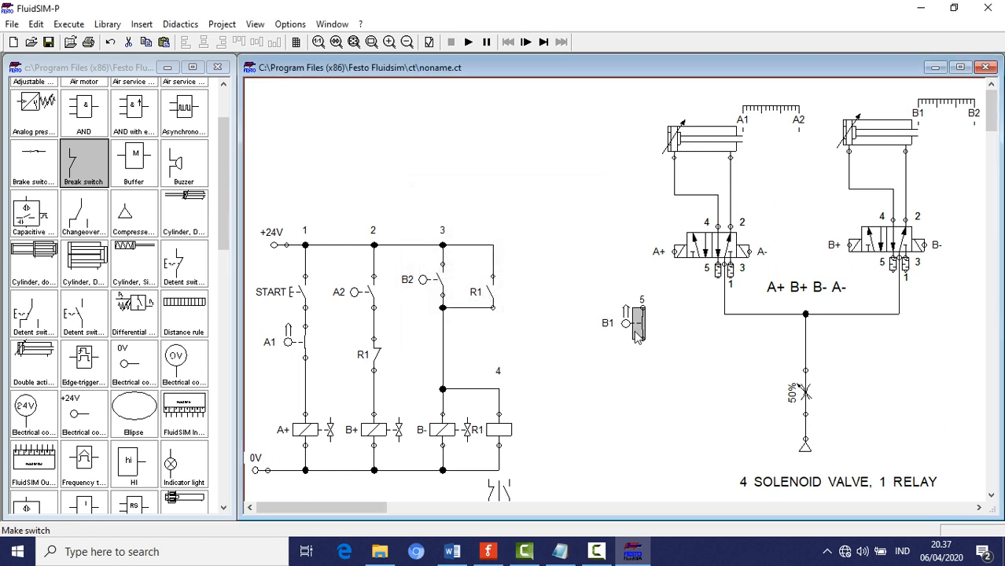
mouse_move(636, 330)
mouse_down()
mouse_move(606, 274)
mouse_move(558, 276)
mouse_move(562, 290)
mouse_move(508, 245)
mouse_move(493, 245)
mouse_up()
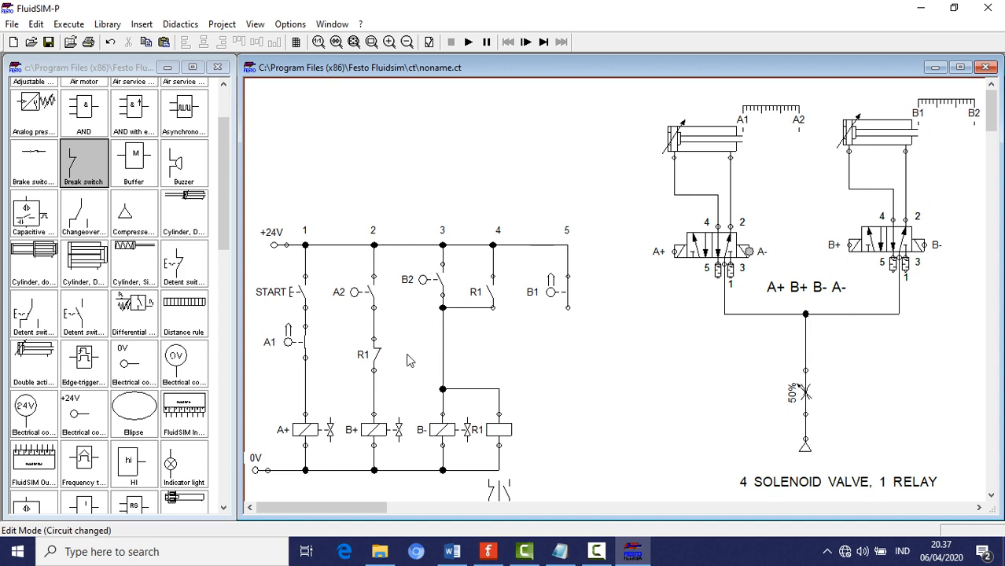
Step: Duplicate valve solenoid A+ below switch B1, relabel the copy A-, and connect its lower terminal to the 0V line
click(303, 435)
key(ctrl+c)
key(ctrl+v)
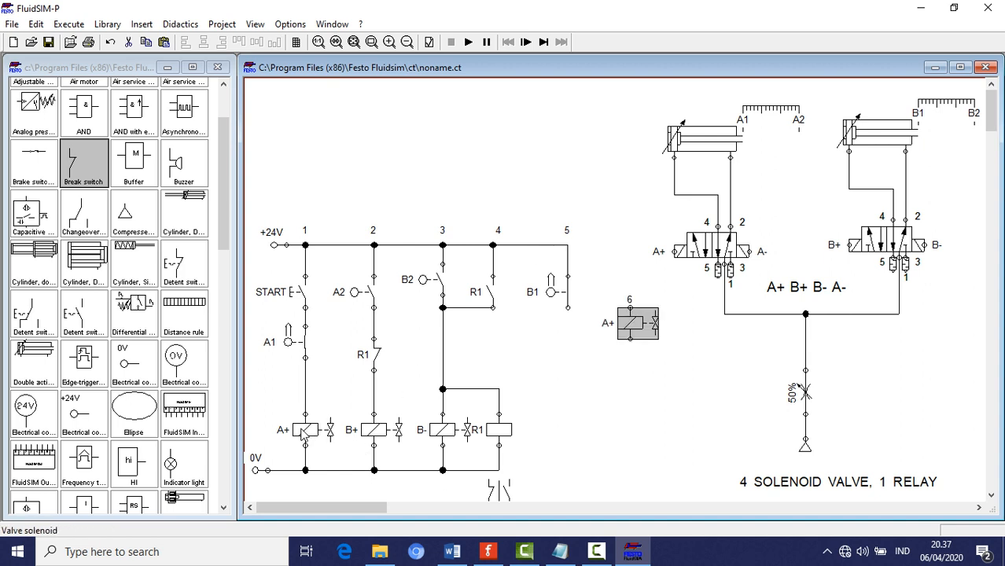
drag(619, 328, 574, 417)
double_click(578, 432)
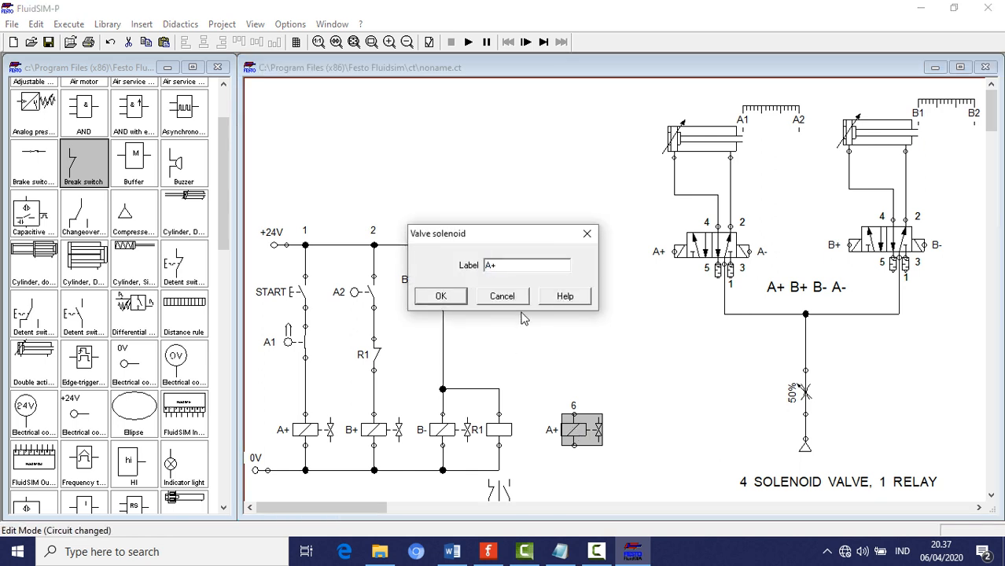
text(-)
key(Return)
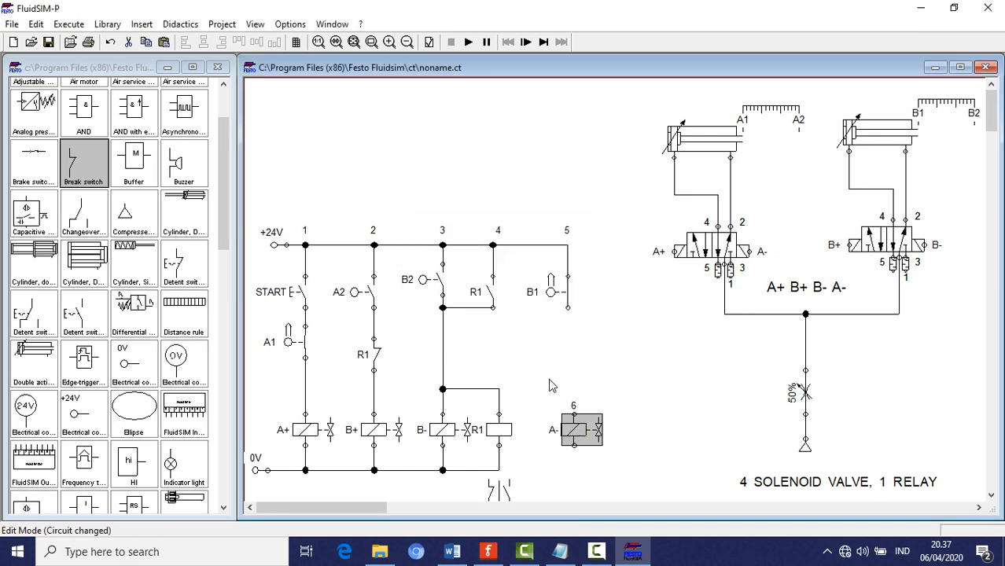
drag(561, 430, 499, 470)
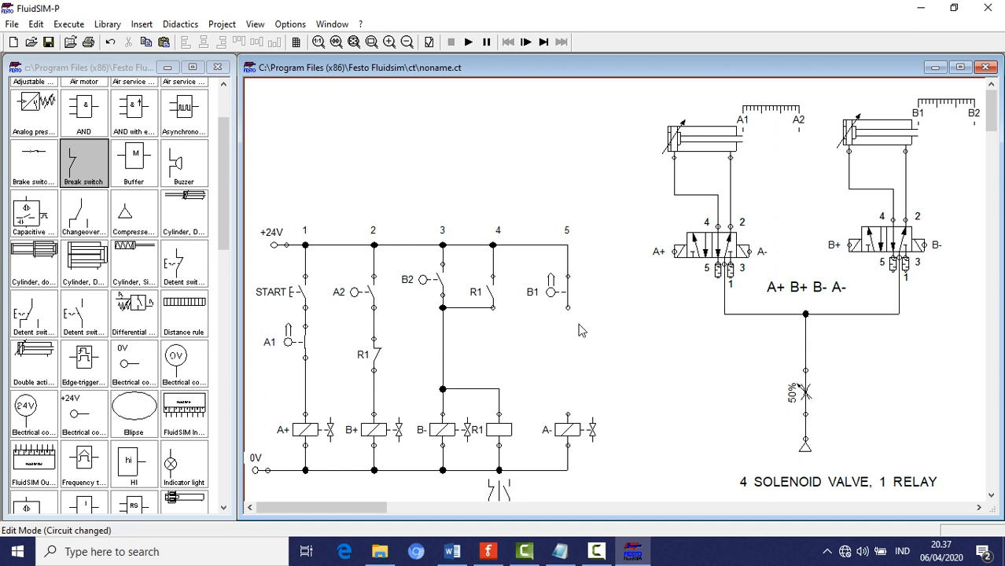
click(561, 293)
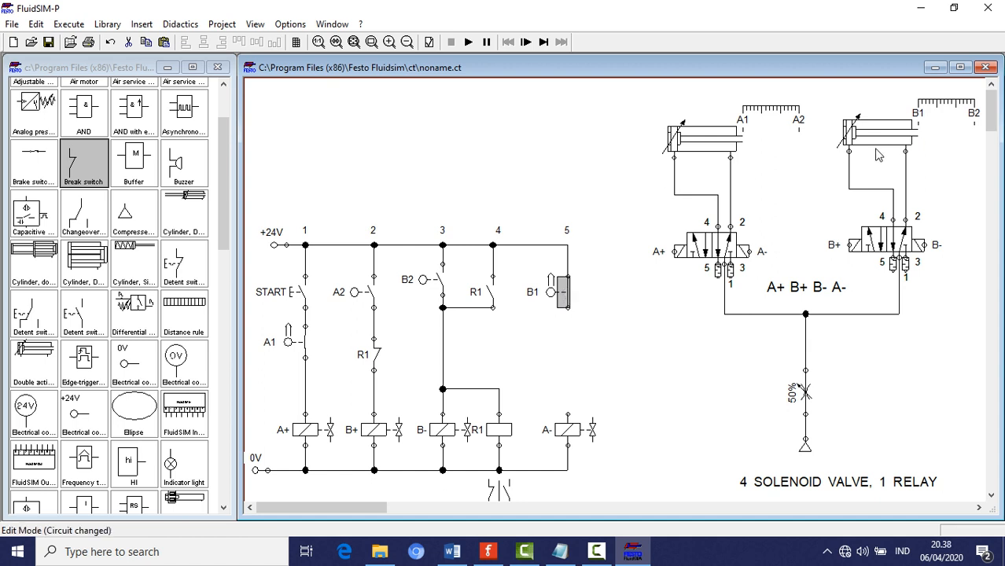
click(923, 110)
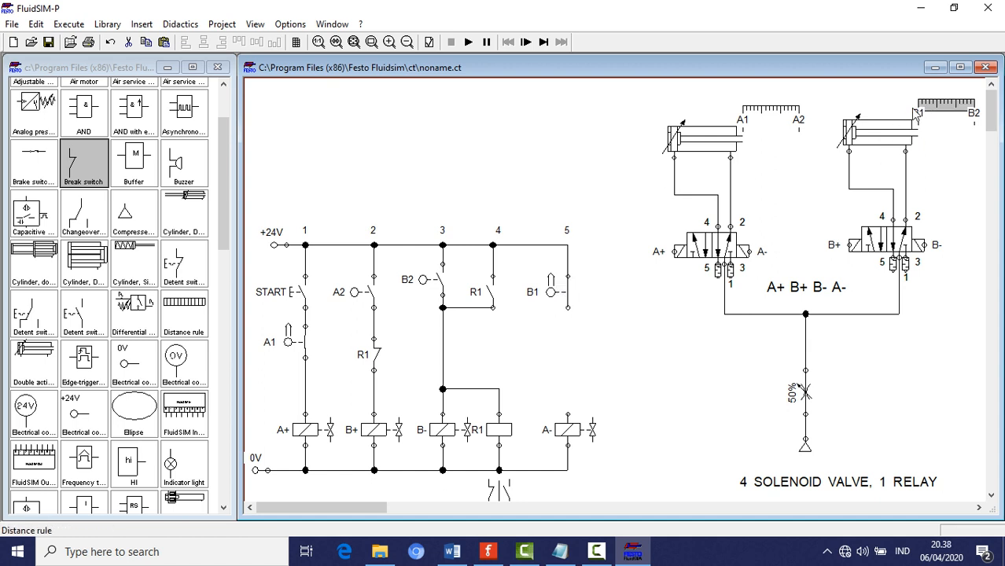
click(560, 443)
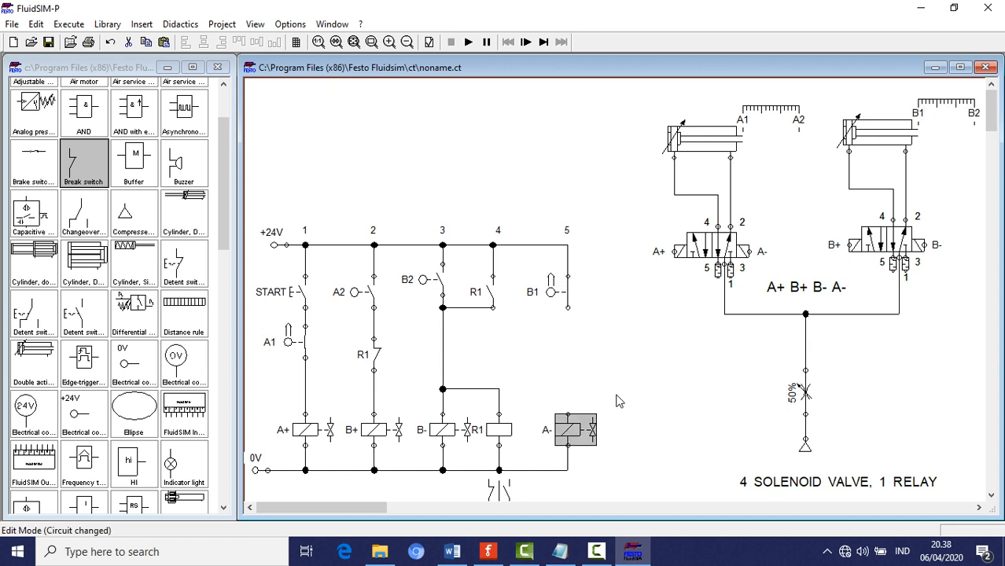
Step: Copy make switch R1 into the last branch and wire it in series between switch B1 and solenoid A-
click(492, 297)
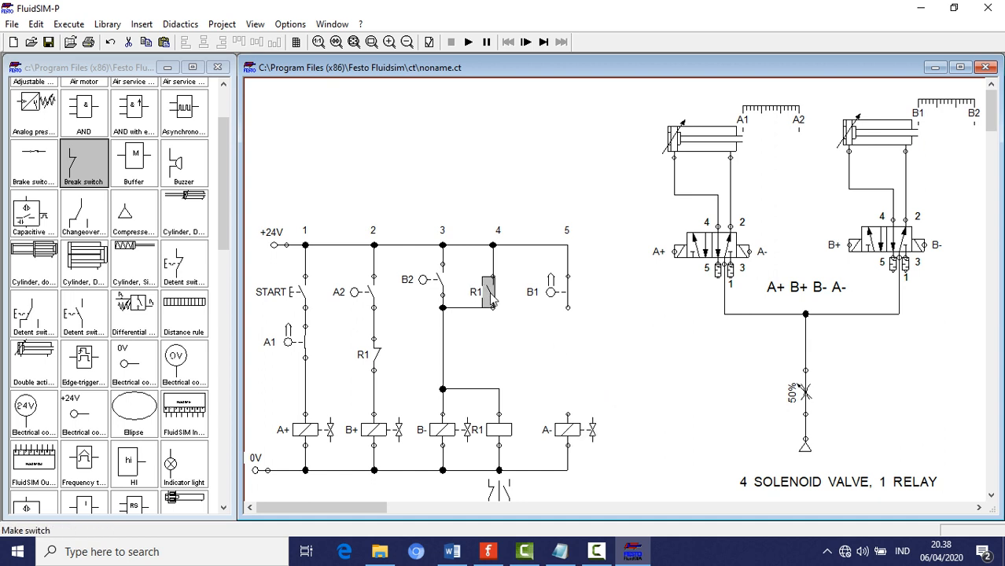
right_click(492, 297)
click(524, 321)
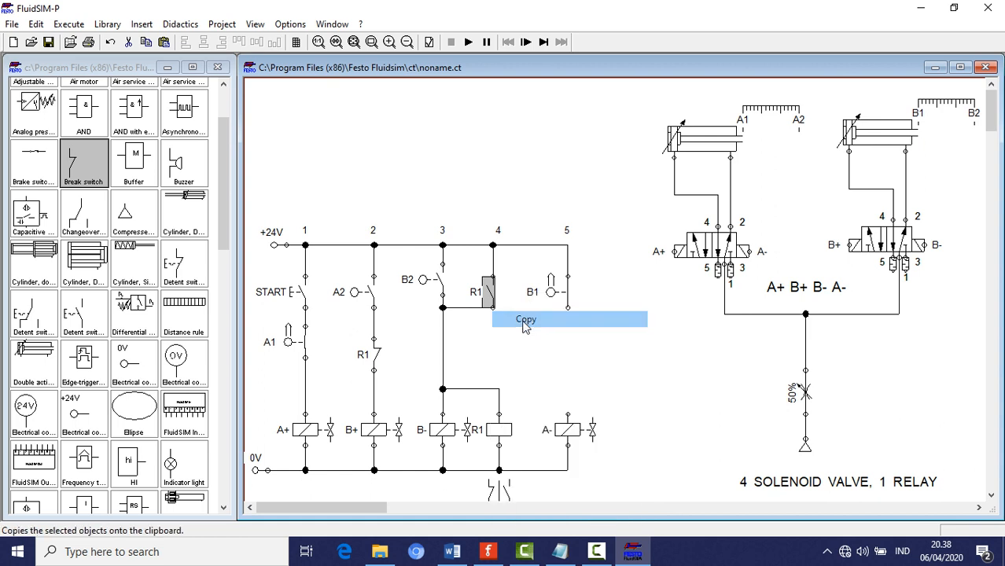
right_click(612, 363)
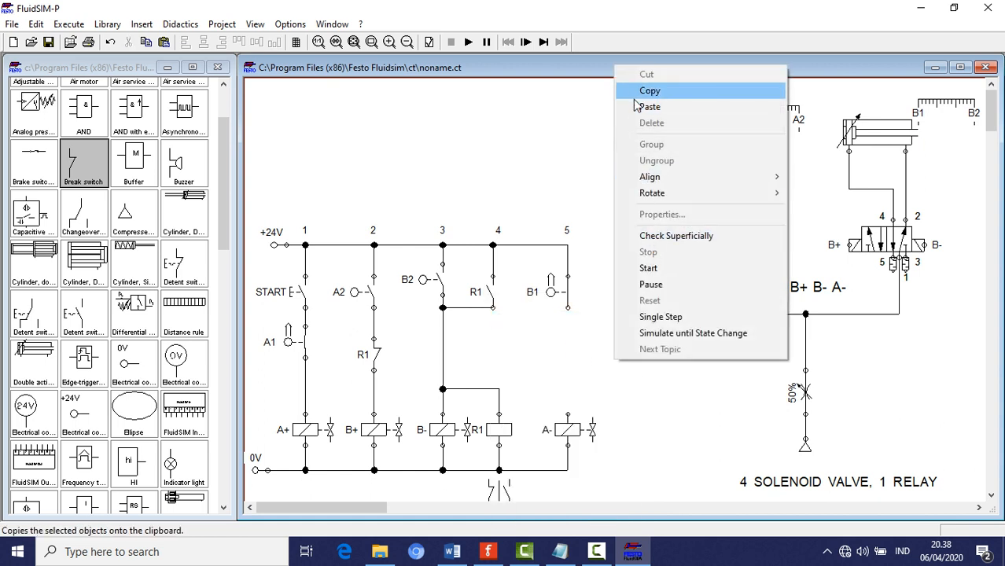
click(636, 106)
drag(635, 319, 567, 307)
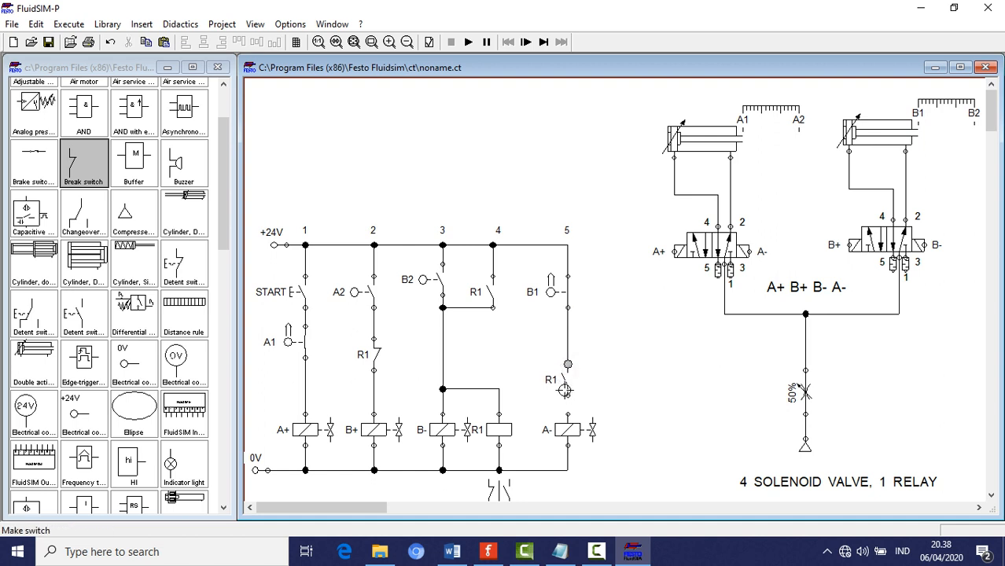
drag(568, 396, 569, 415)
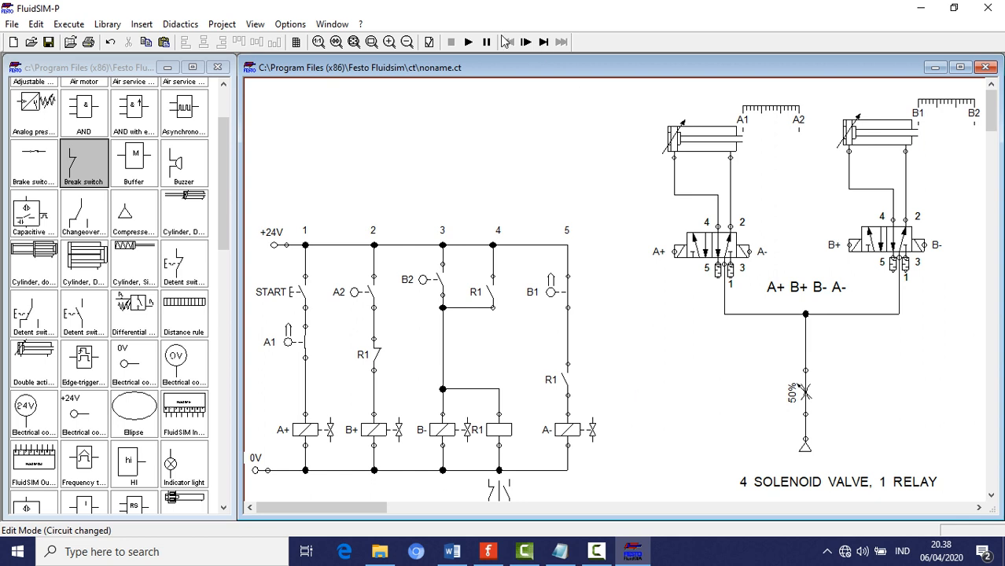
Step: Simulate the complete circuit, actuate START repeatedly to check whether the A+ B+ B- A- cycle restarts, and stop the simulation
click(468, 42)
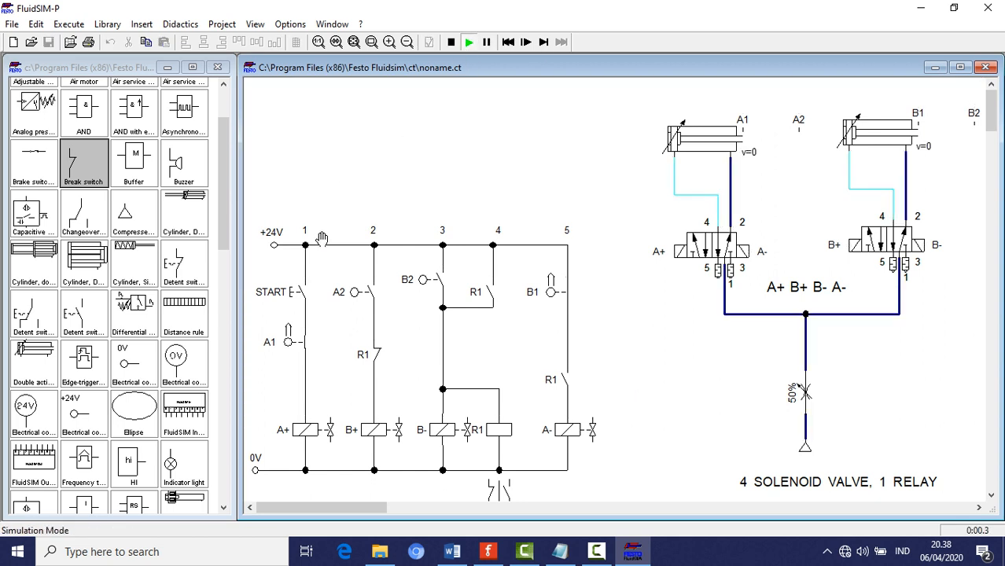
click(302, 291)
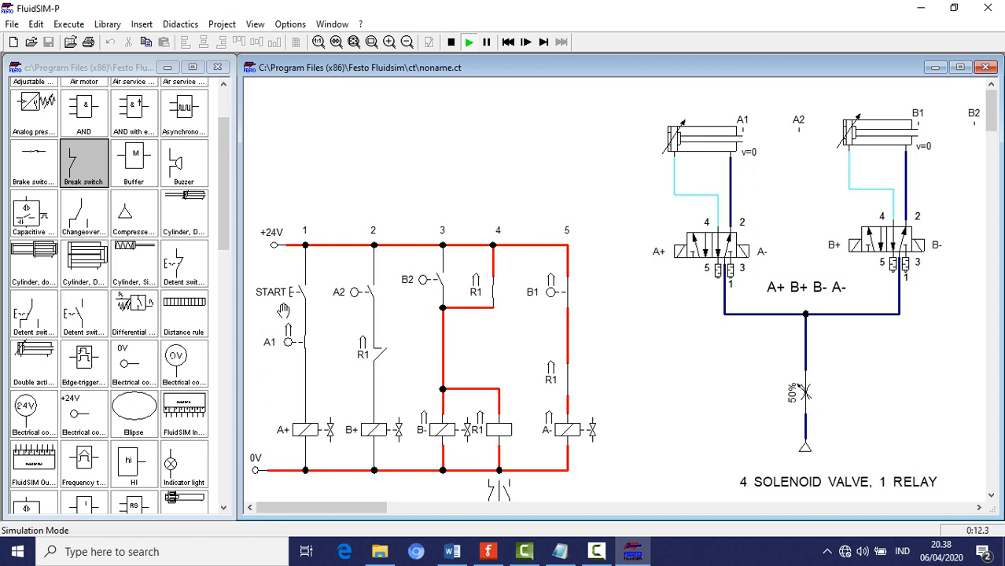
click(298, 289)
click(298, 288)
click(304, 292)
click(304, 292)
click(304, 292)
click(304, 292)
click(305, 292)
click(304, 292)
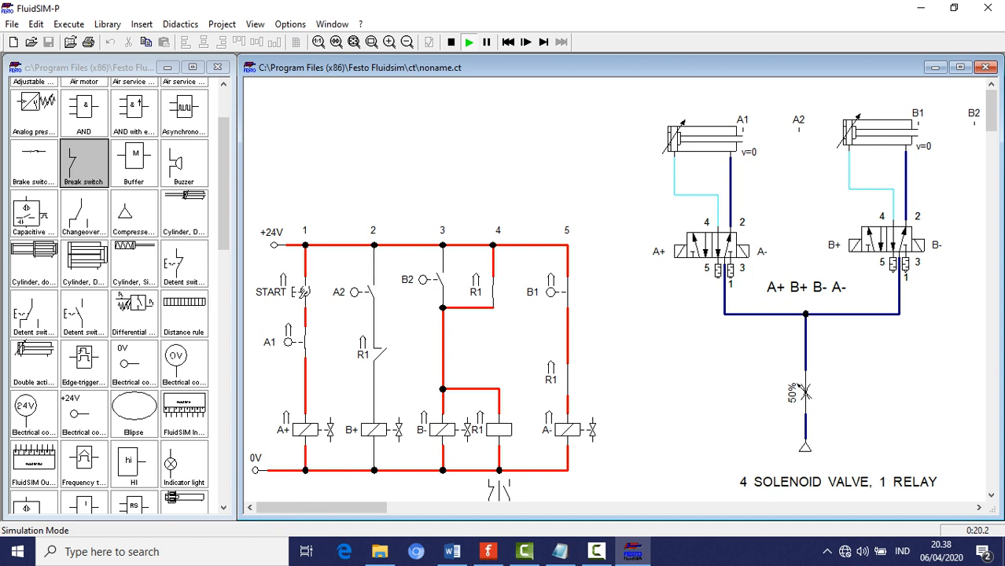
click(304, 292)
click(305, 292)
click(451, 41)
Step: Run the simulation again with a single START actuation, check the relay R1 branches at the end of the cycle, and stop it
click(468, 41)
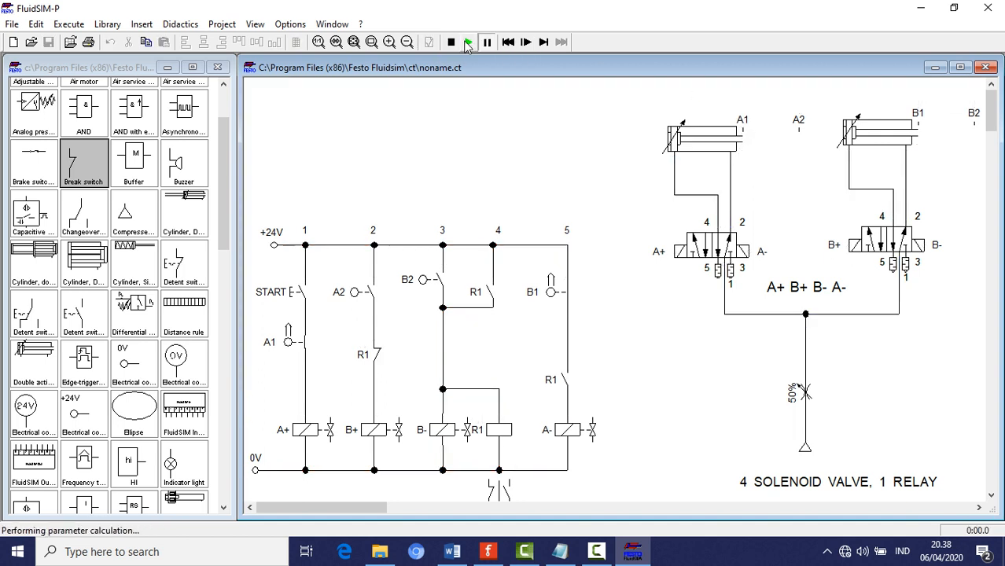
click(309, 285)
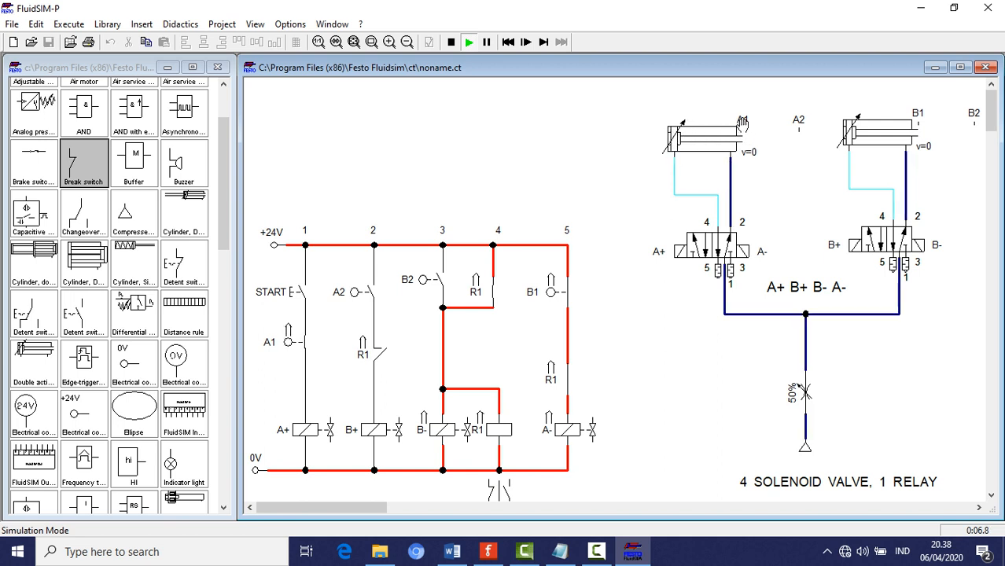
click(450, 41)
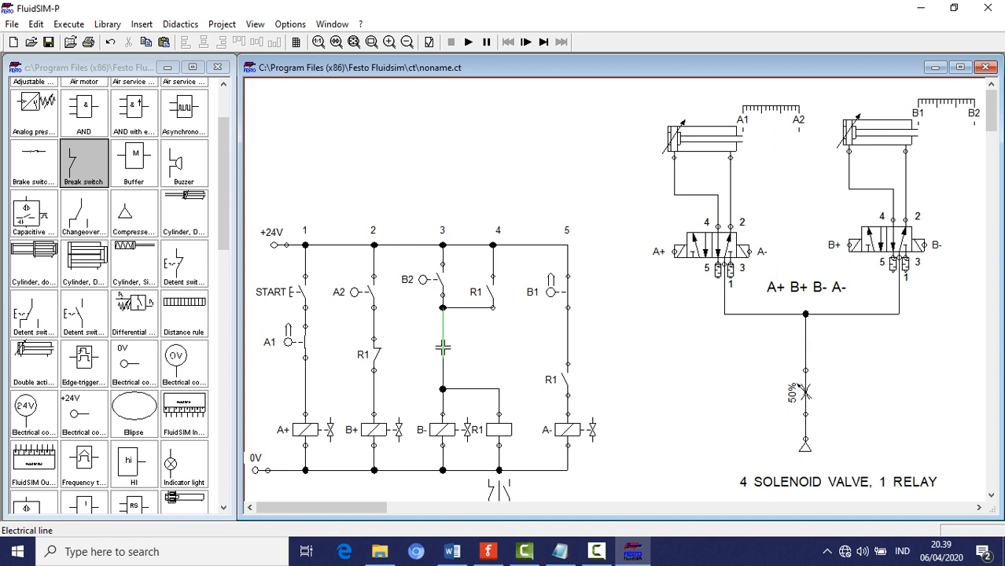
Step: Replace the line between the B2/R1 junction and the B- branch with a series break switch labelled A1
right_click(442, 346)
click(516, 173)
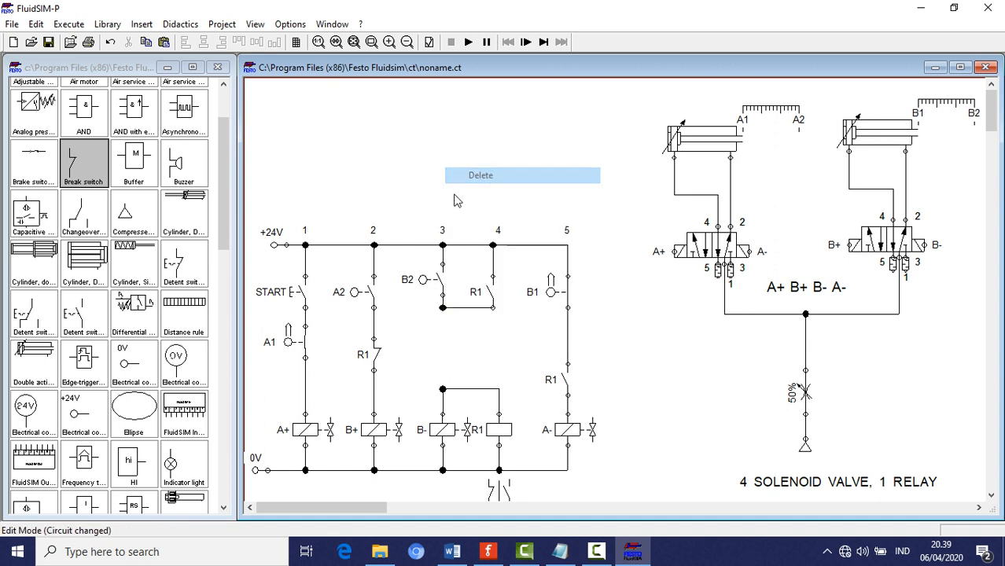
drag(83, 167, 445, 348)
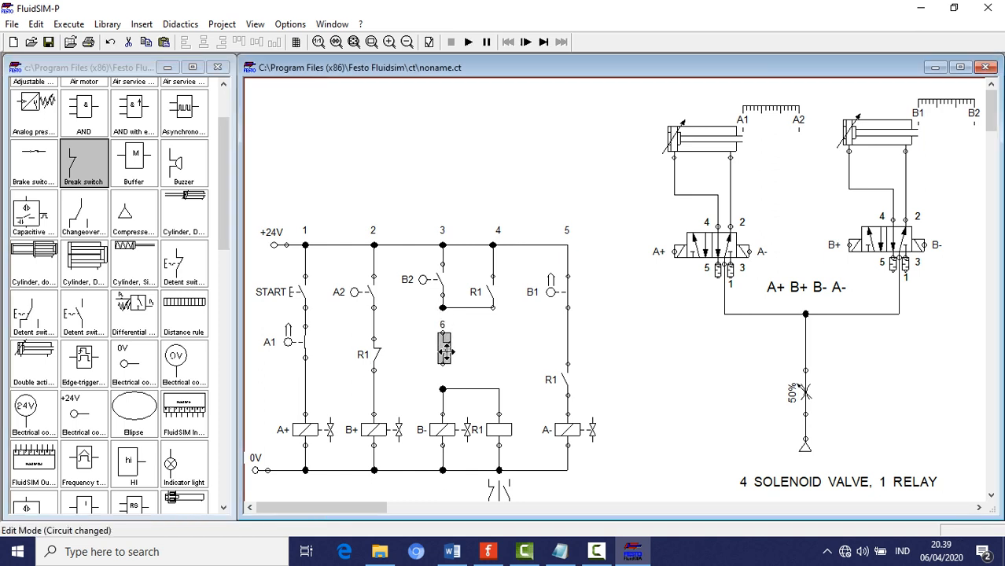
double_click(445, 352)
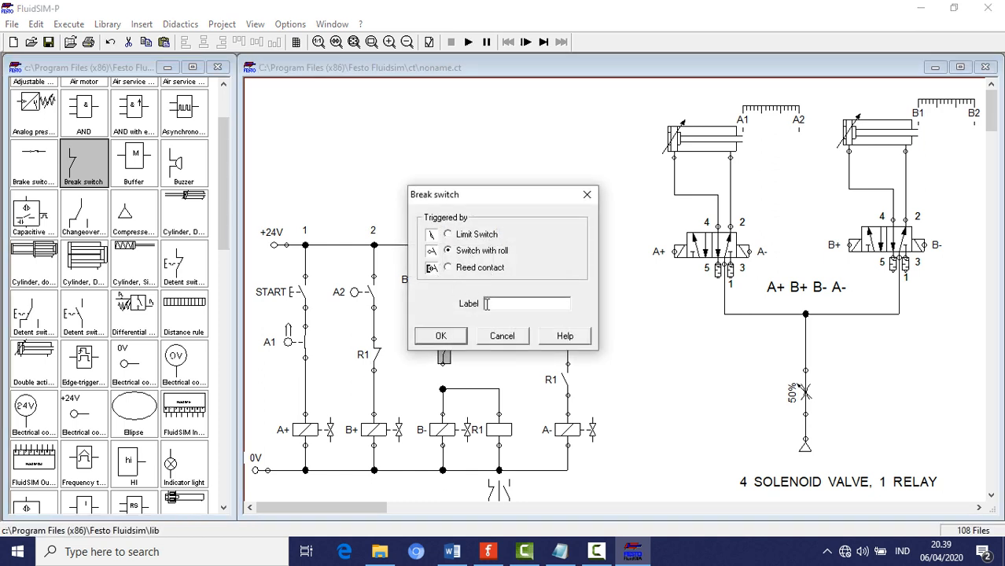
click(453, 343)
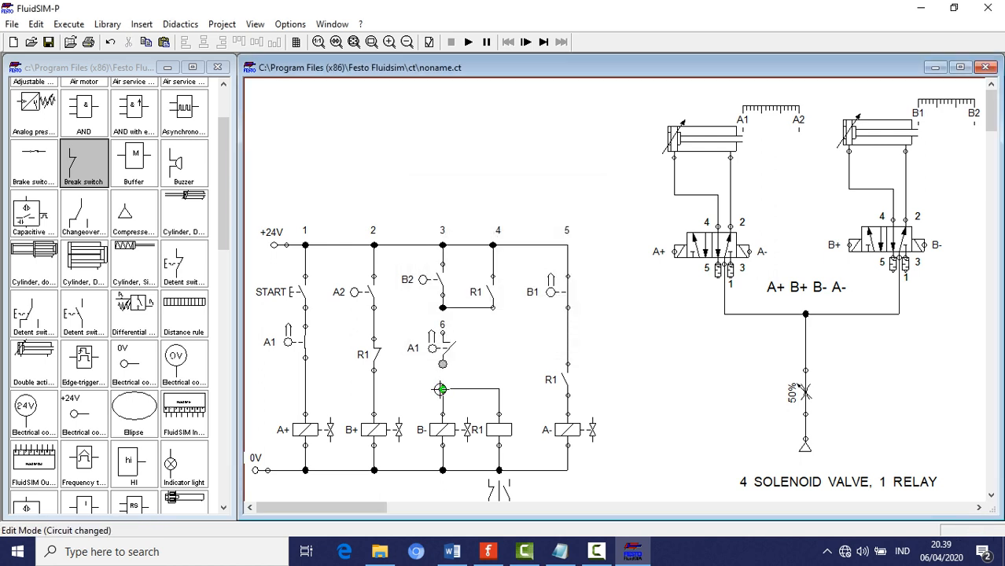
drag(440, 389, 441, 389)
drag(443, 333, 440, 307)
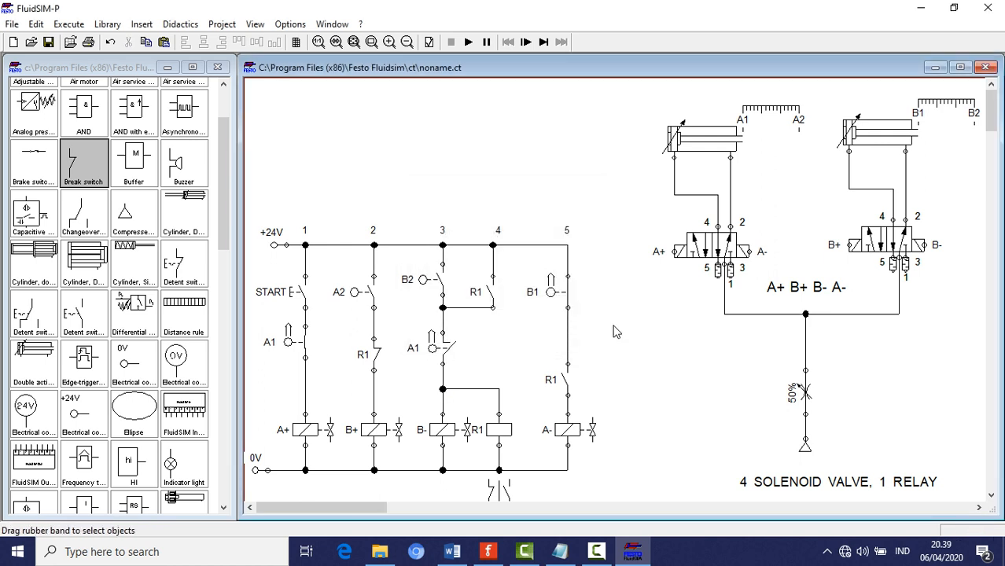
Step: Simulate the circuit with the added A1 break switch, actuate START, watch the cylinder sequence, and stop the simulation
click(467, 42)
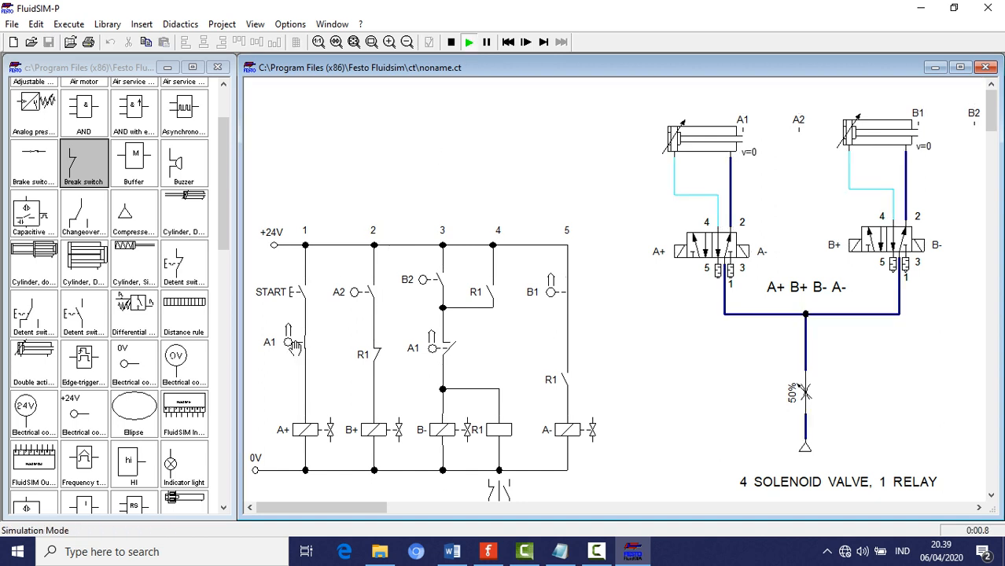
click(305, 290)
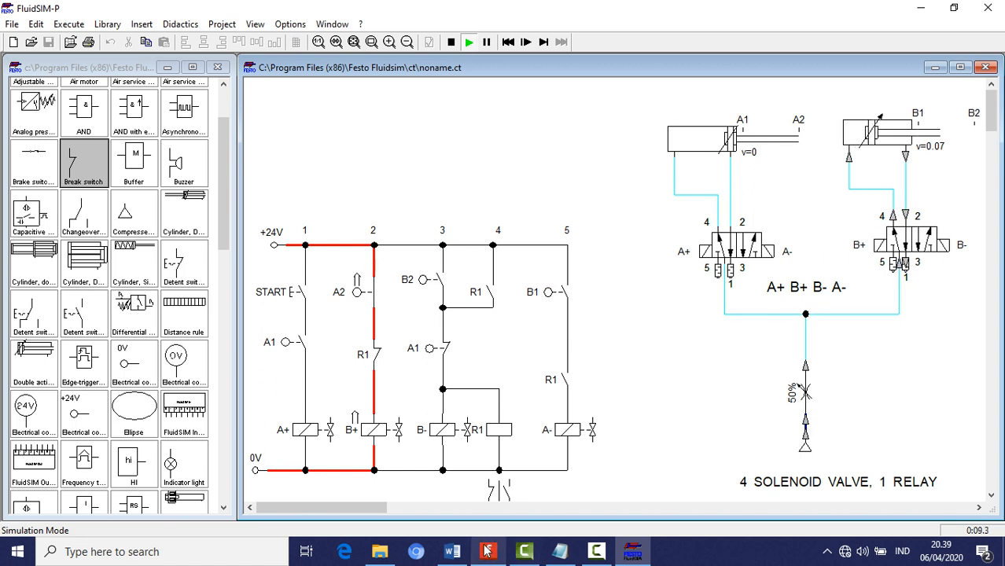
mouse_move(486, 552)
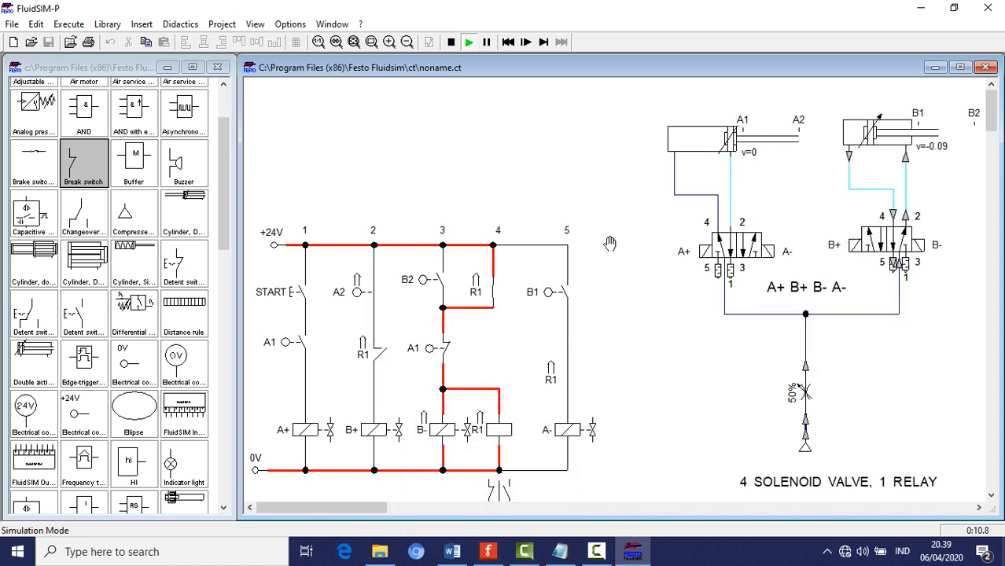
click(451, 42)
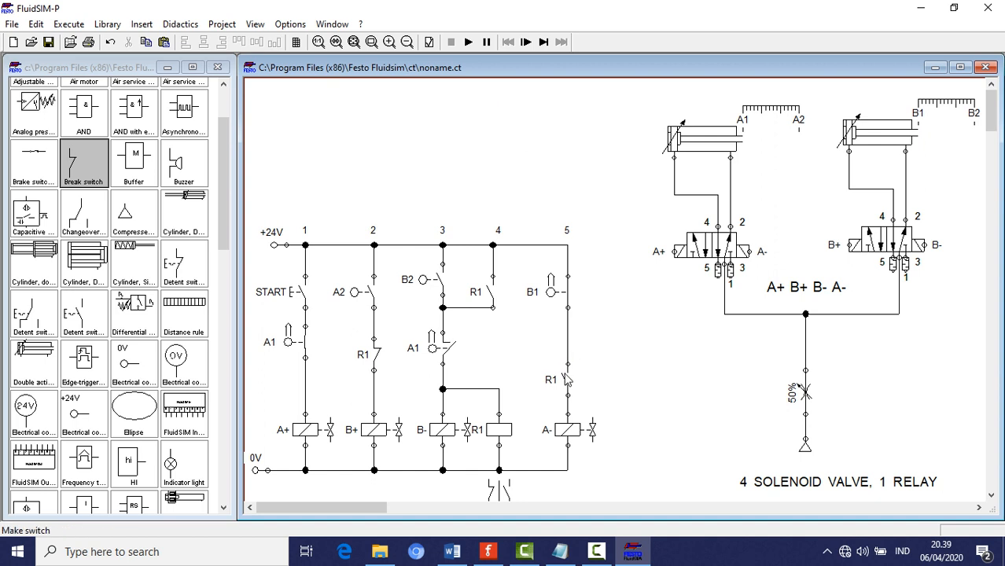
Step: Shift make switch R1 slightly up in the A- branch and compare it with the other relay R1 contacts
drag(568, 381, 568, 362)
click(617, 360)
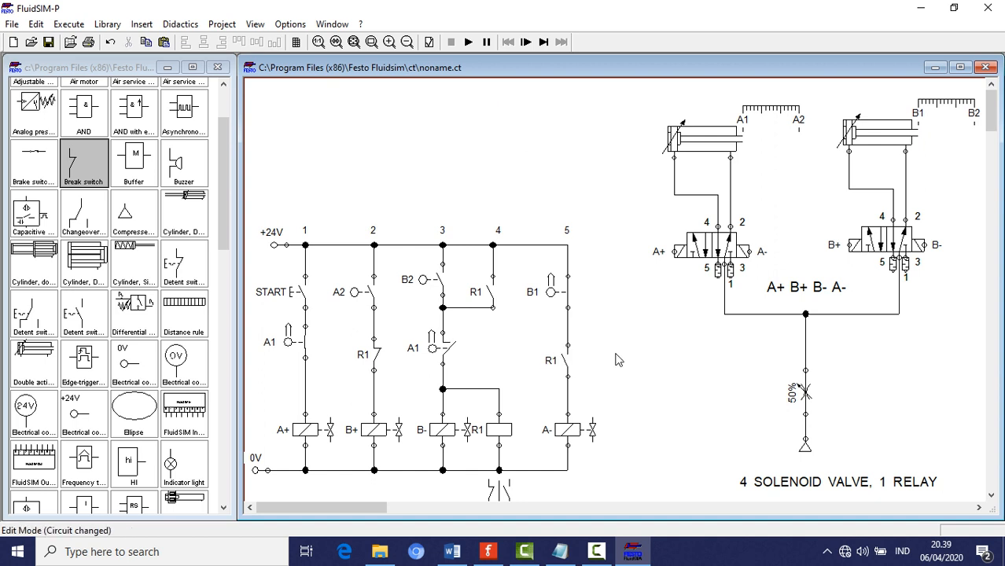
click(373, 358)
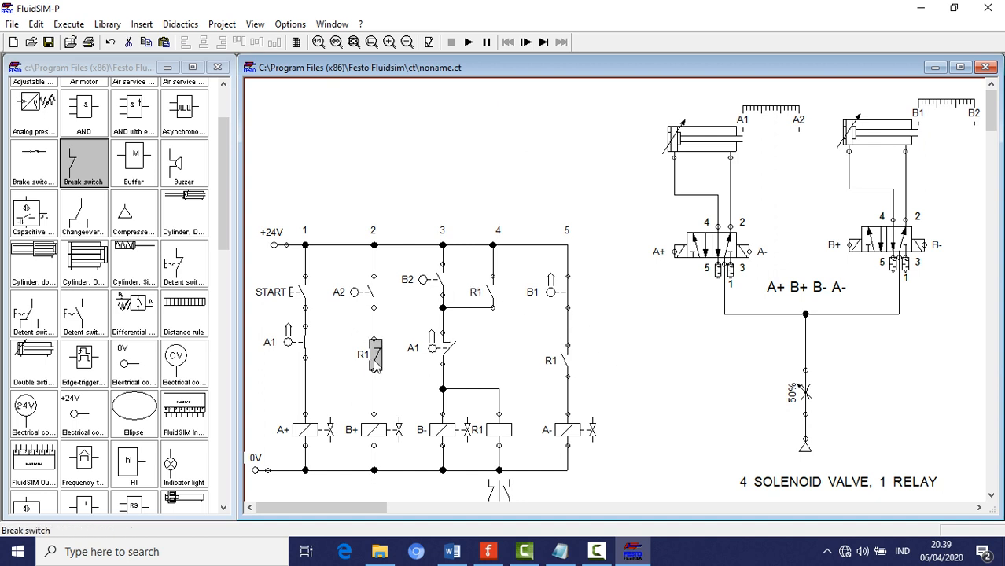
click(490, 296)
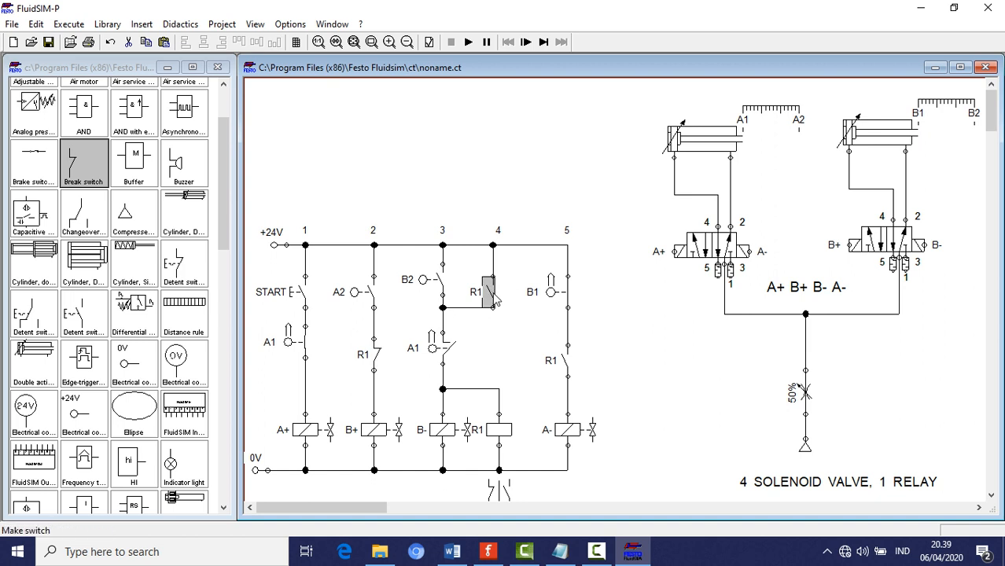
click(560, 360)
click(487, 292)
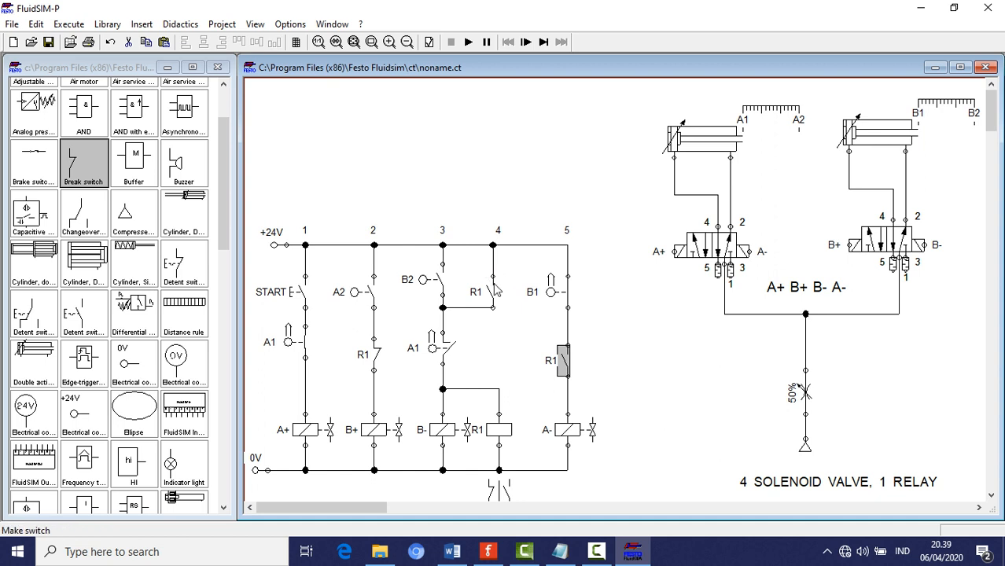
click(489, 292)
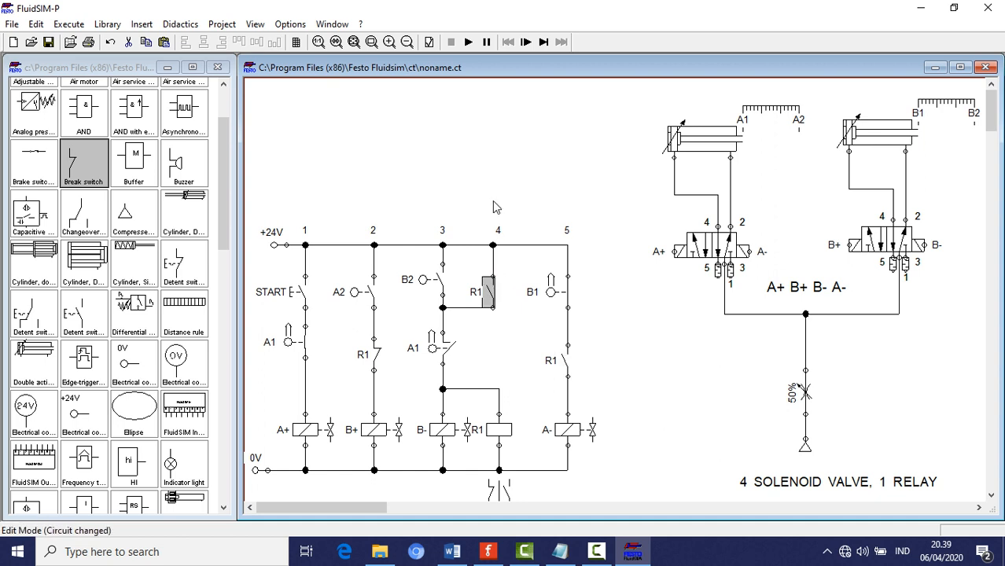
Step: Delete make switch R1 from the A- branch and the line feeding switch B1 from +24V
click(562, 360)
right_click(566, 363)
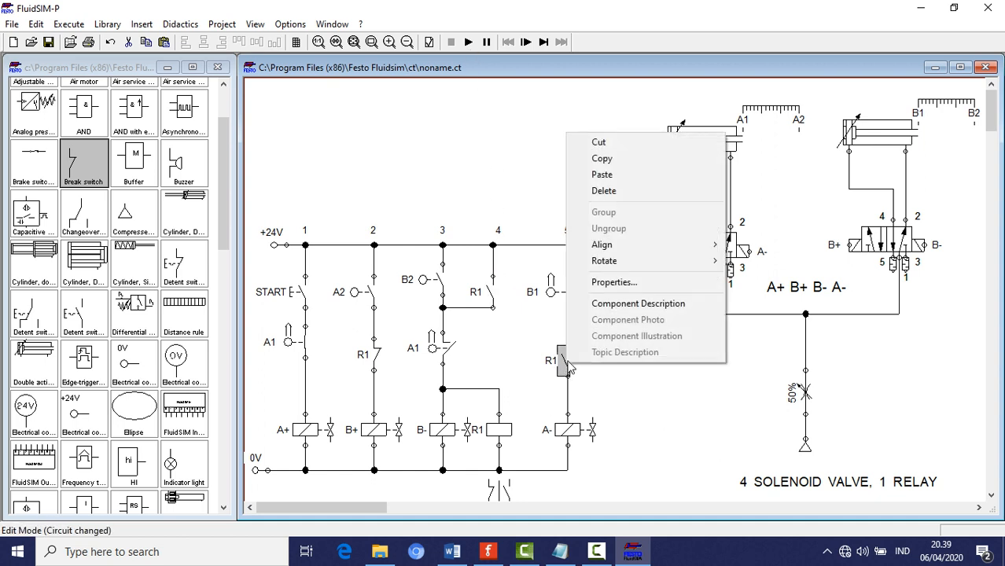
click(607, 190)
right_click(569, 262)
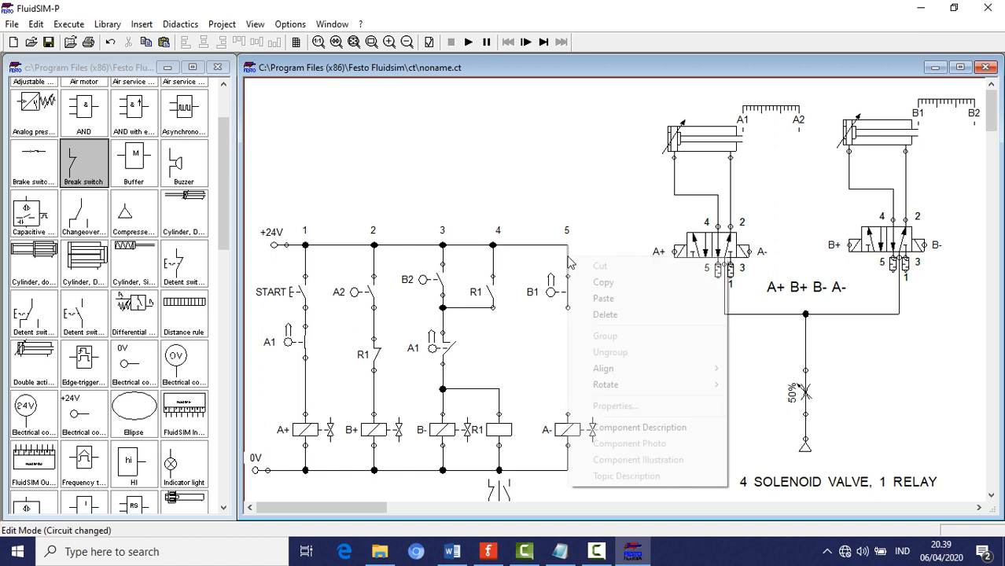
click(602, 314)
Step: Move switch B1 down and the latching contact R1 up, then wire B1 between the B2/R1 junction and solenoid A-
drag(567, 297, 568, 364)
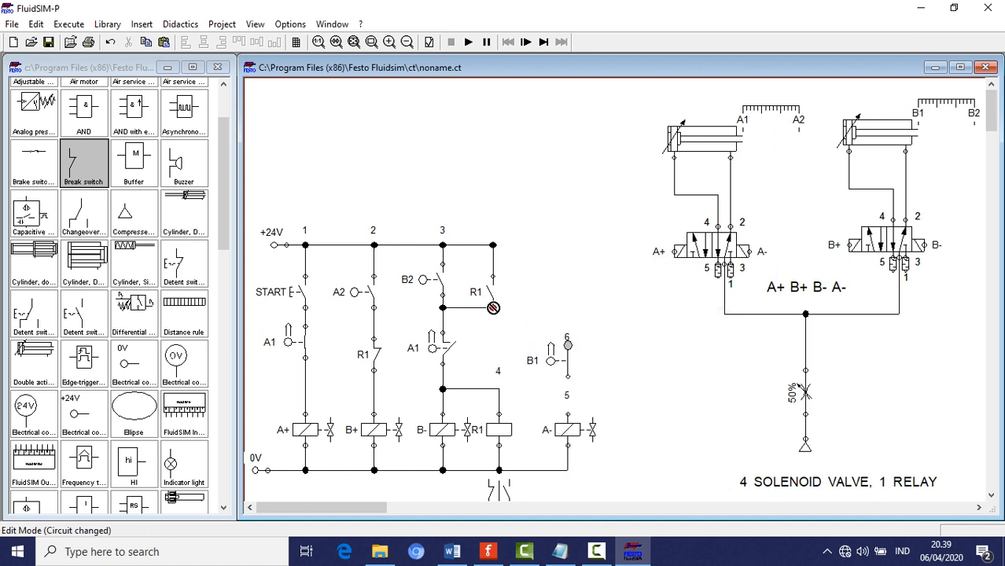
drag(483, 307, 494, 276)
drag(567, 344, 492, 306)
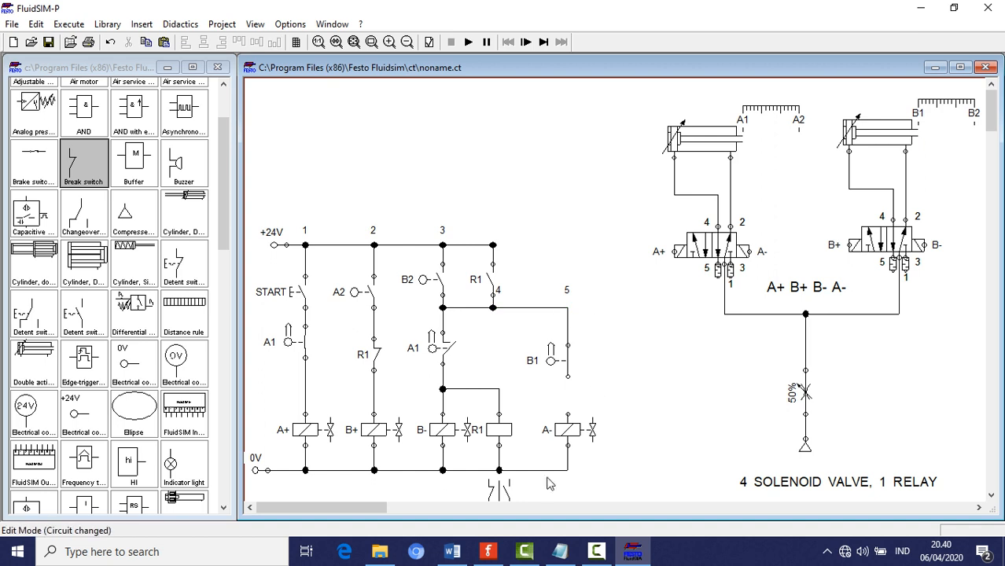
drag(566, 378, 566, 415)
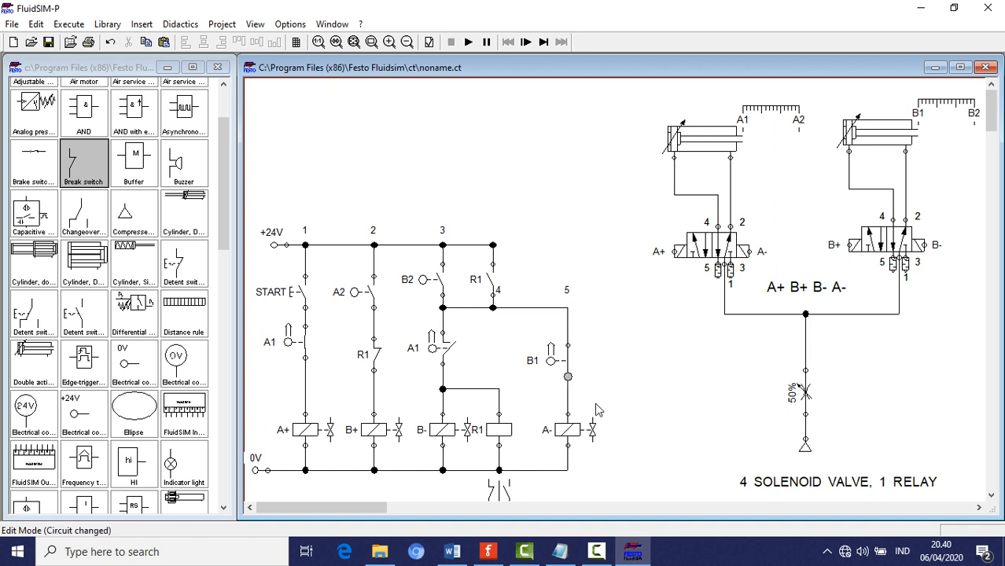
Step: Simulate the revised circuit and actuate START twice to check that the A+ B+ B- A- cycle repeats
click(468, 41)
click(303, 292)
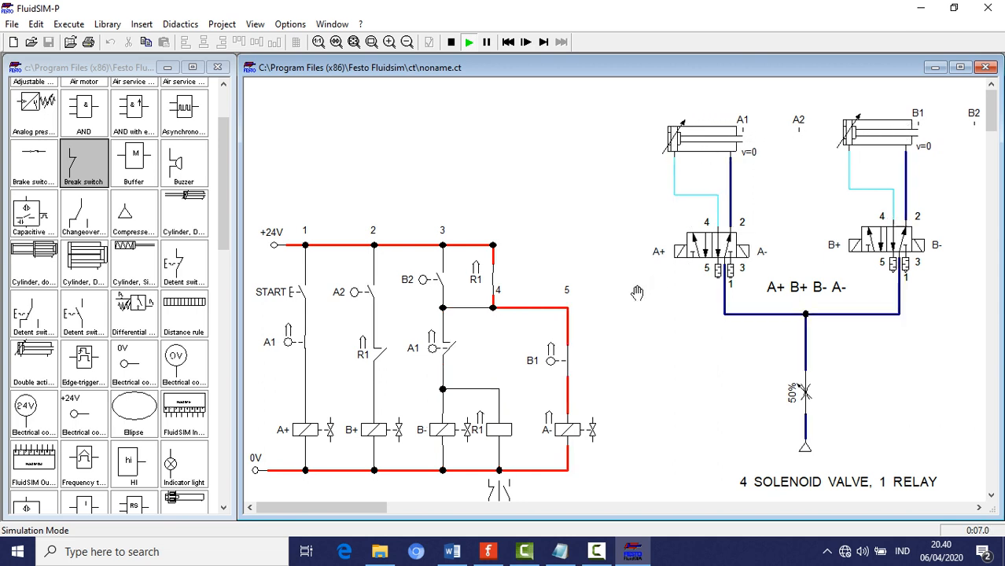
click(305, 285)
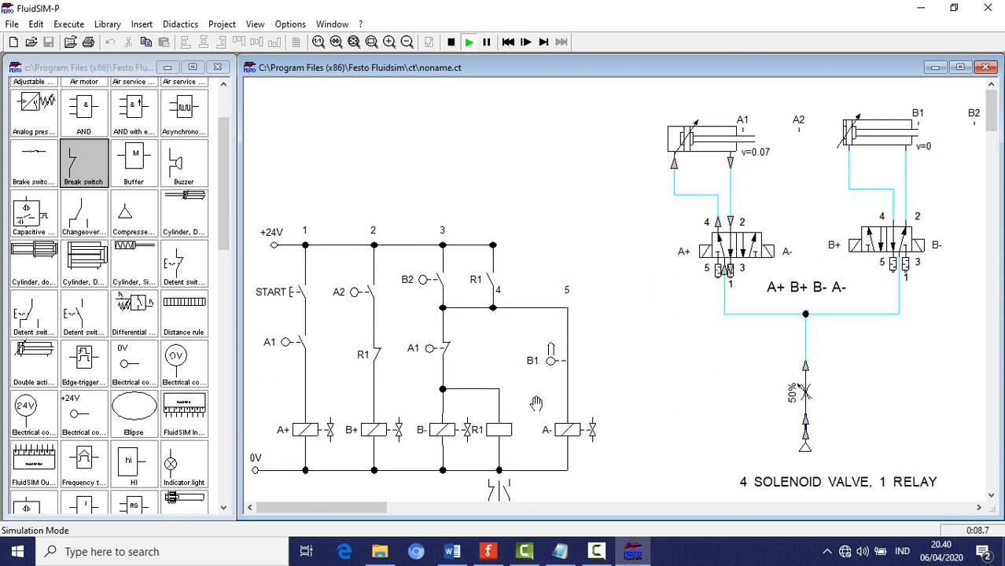
Step: Switch to Word to review the lifting and shifting task, return to FluidSIM, and actuate START again
click(465, 558)
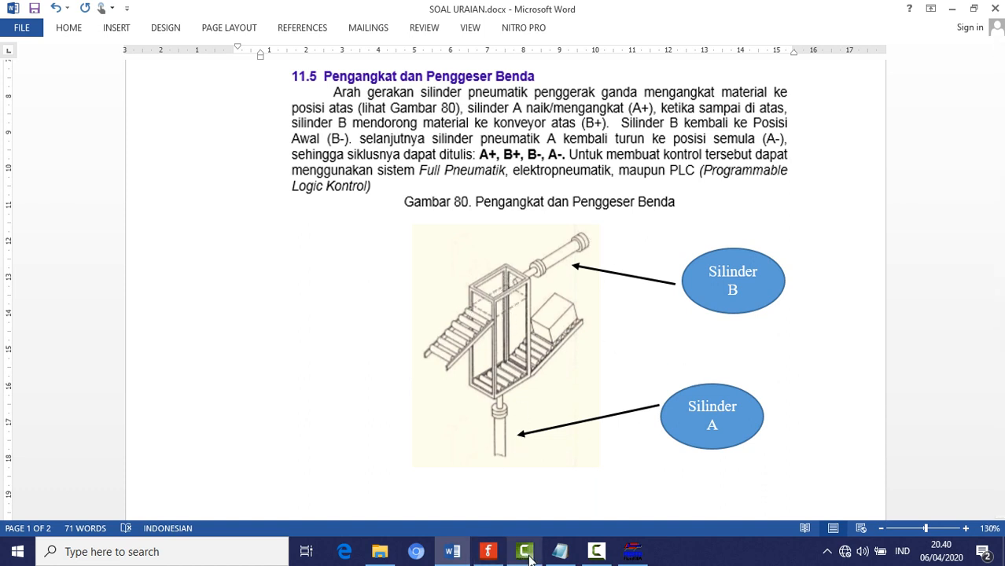
click(633, 552)
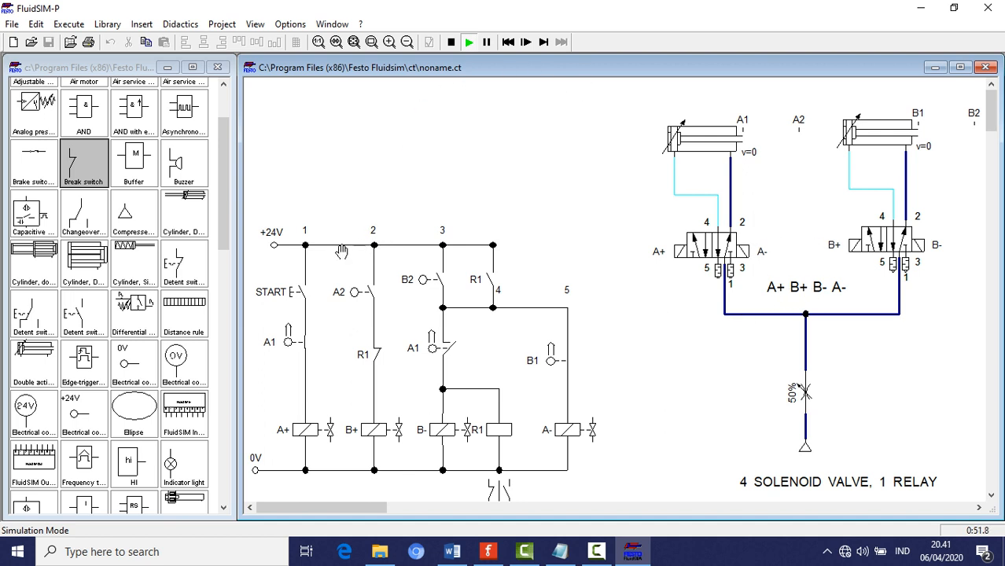
click(301, 292)
Step: Switch to Fritzing and examine the air supply path from the compressor through the air service unit to both cylinder valves
click(597, 553)
click(597, 554)
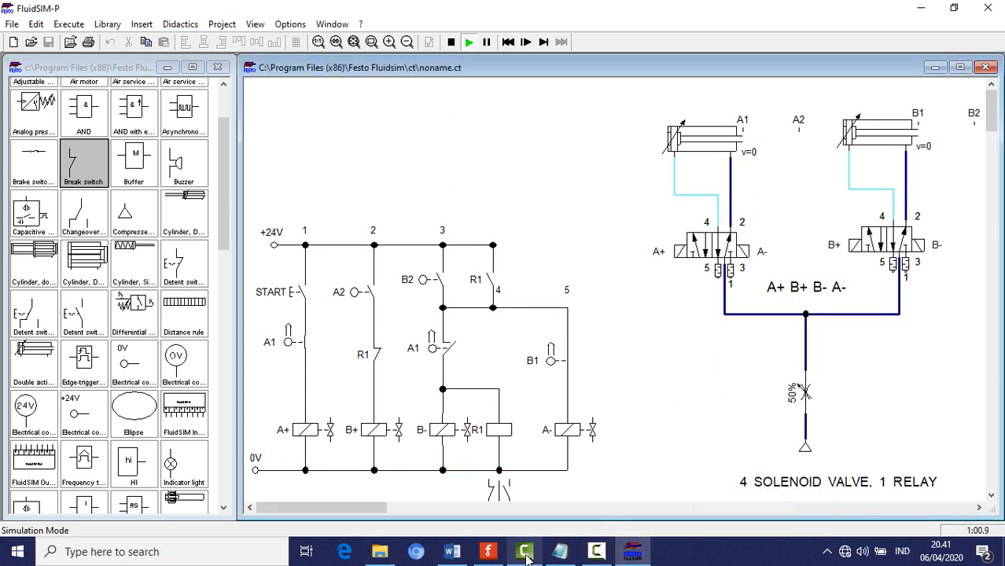
click(488, 551)
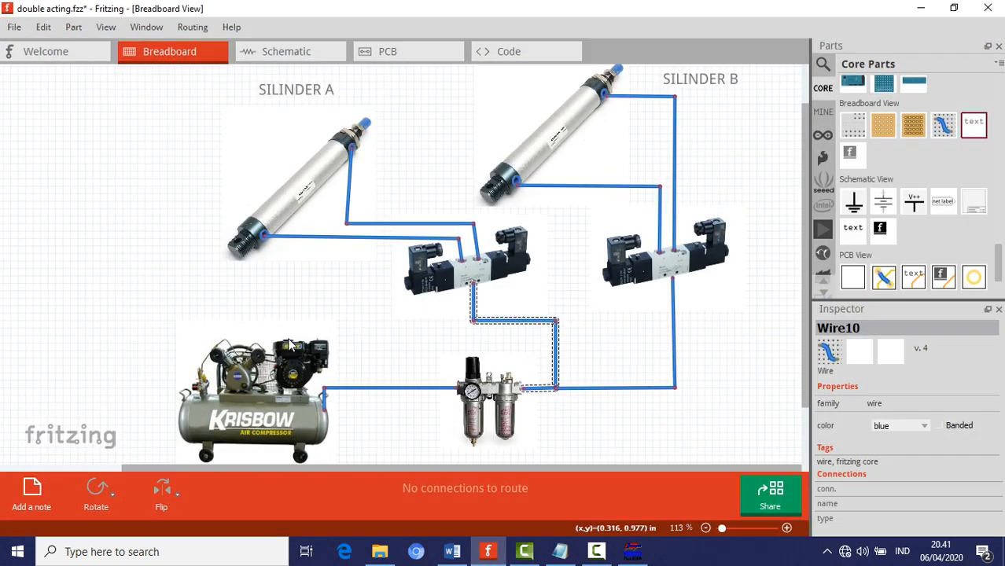
click(267, 403)
click(473, 401)
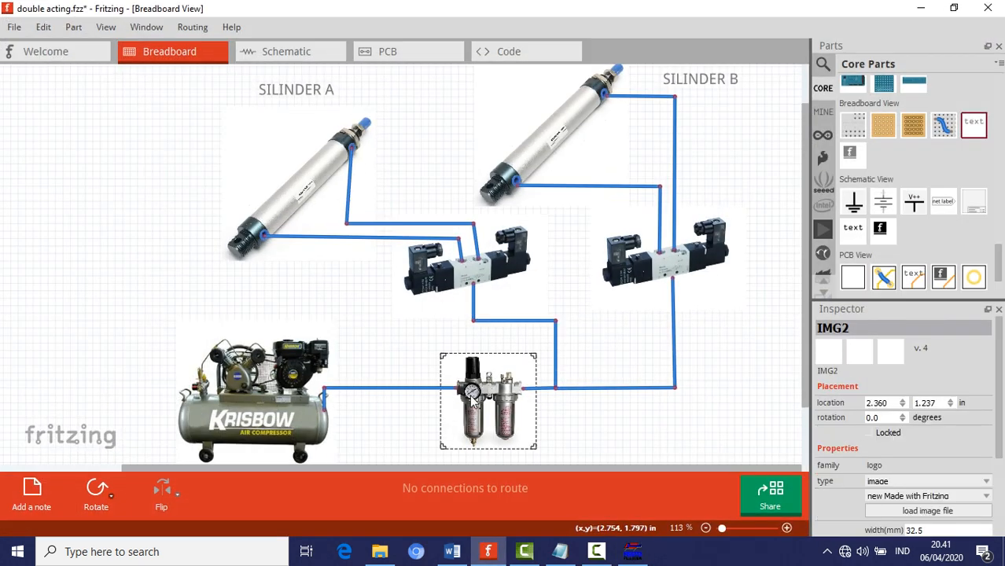
click(613, 438)
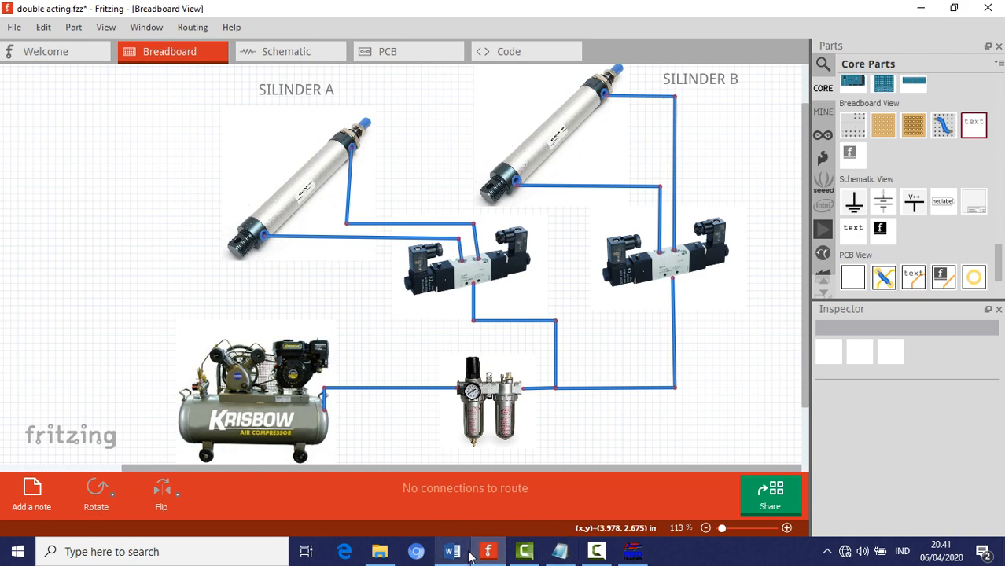
click(519, 554)
click(519, 554)
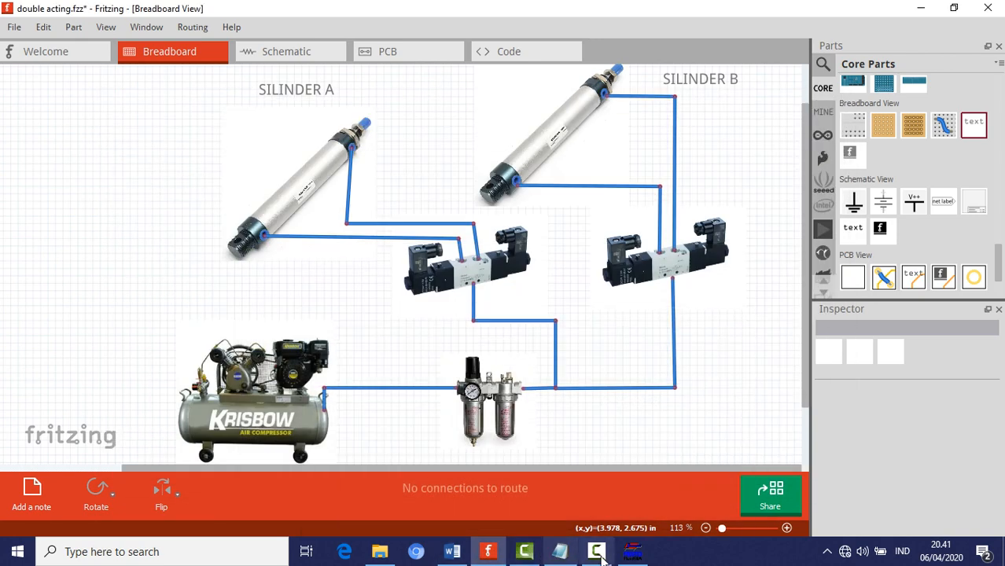
Step: Return to FluidSIM, set the throttle valve's opening level to 70%, and actuate START to observe the cylinder speed
click(633, 551)
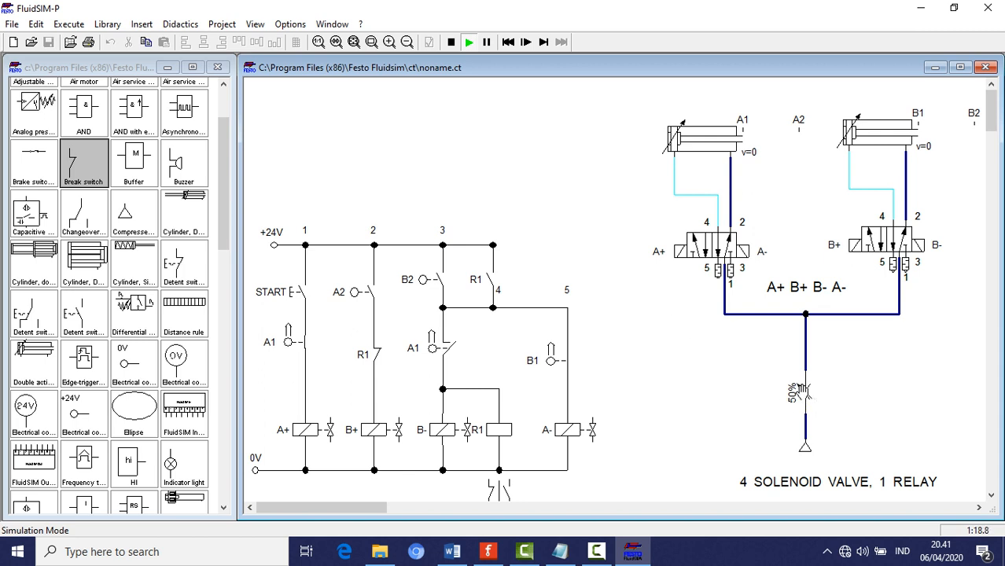
click(802, 390)
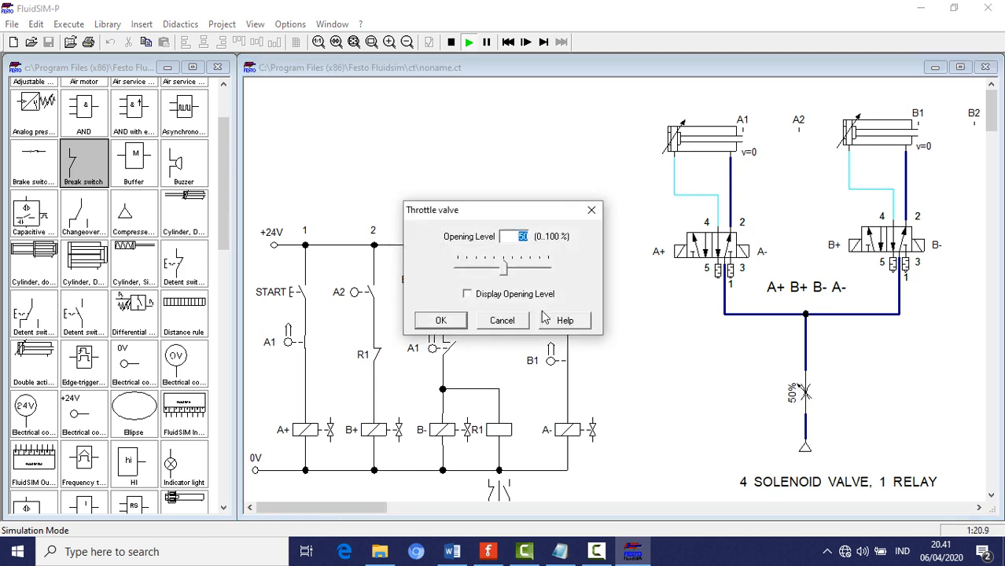
text(70)
key(Return)
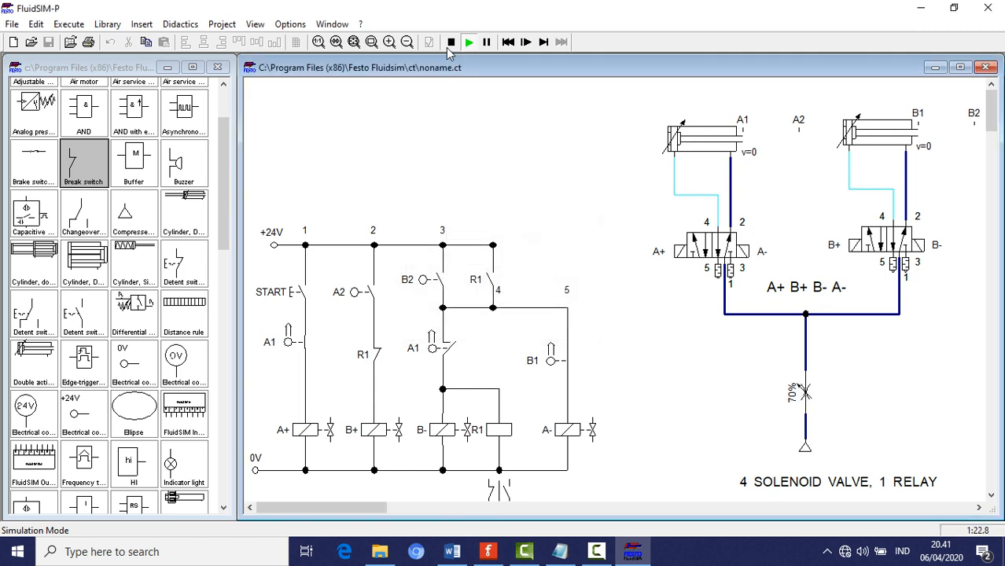
click(303, 288)
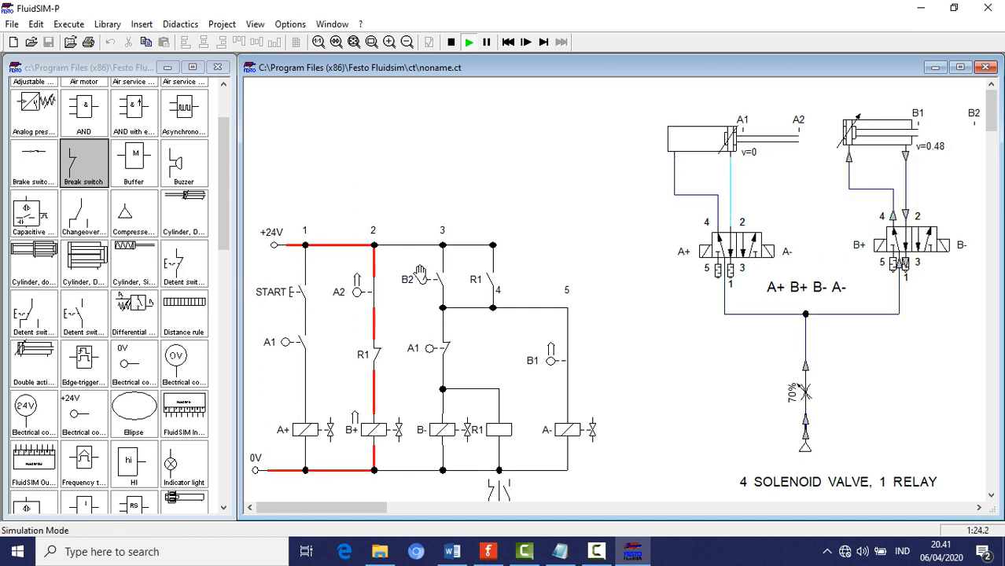
click(420, 272)
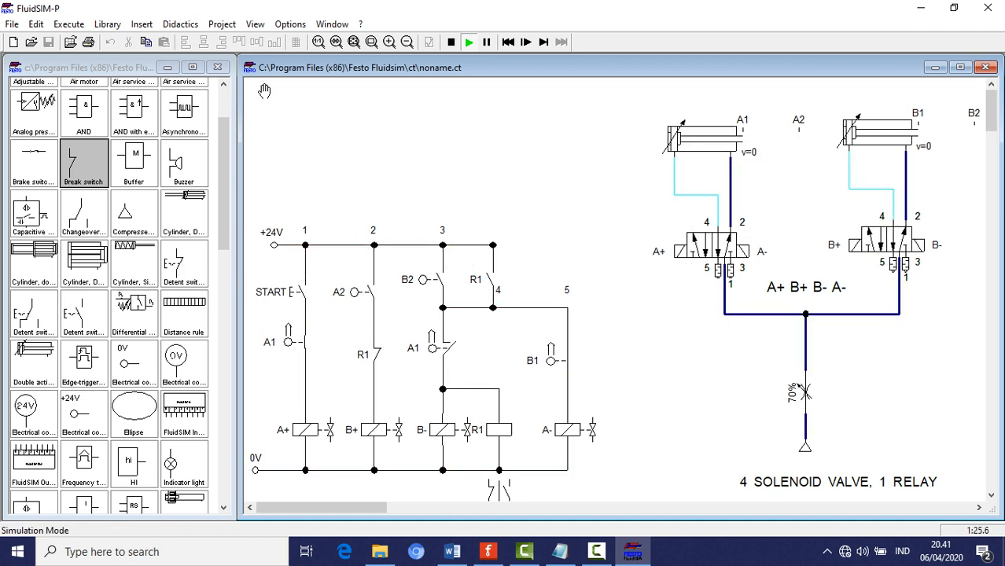
Step: Set the throttle valve's opening level to 45% and actuate START to check the cycle at that setting
click(804, 396)
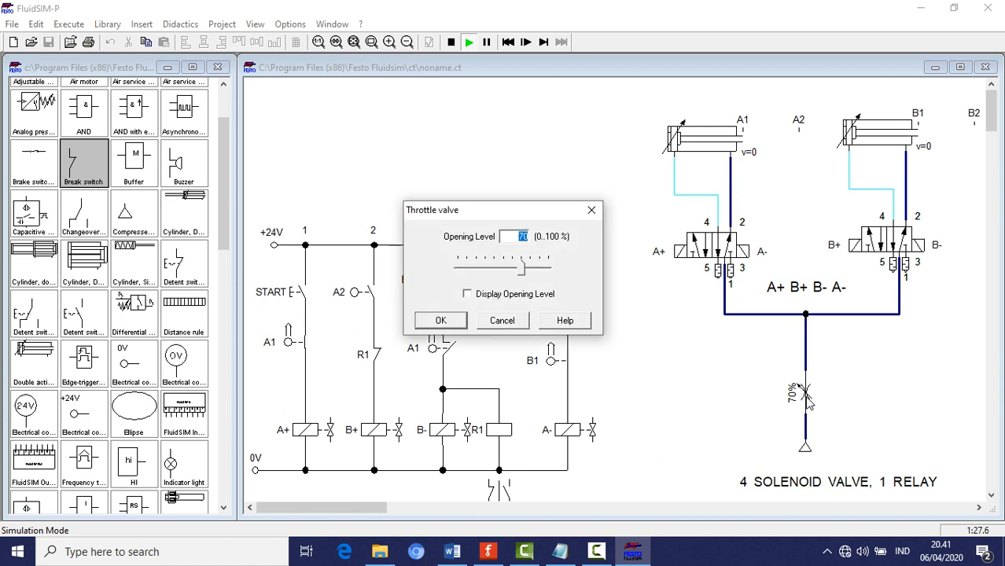
text(55)
key(Return)
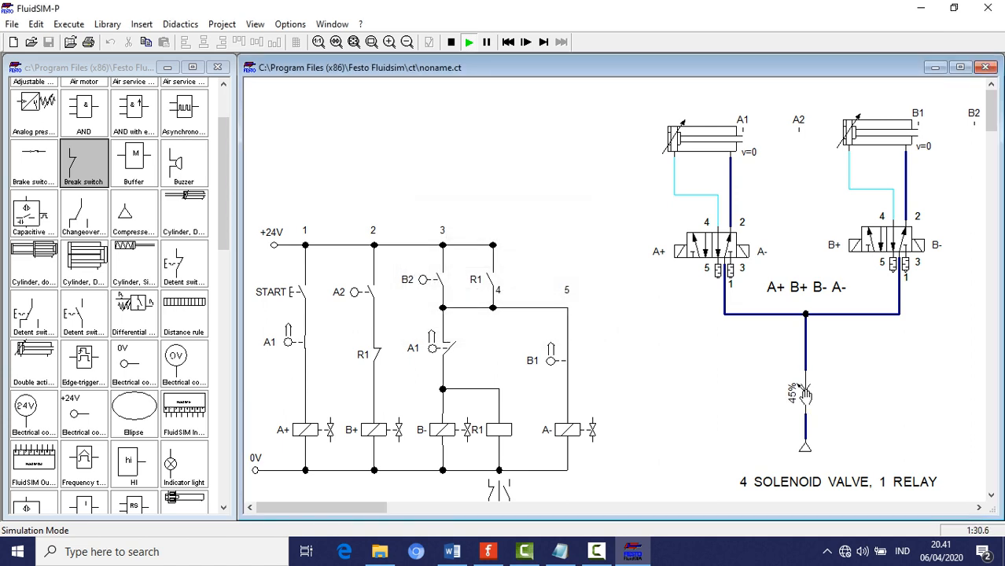
click(305, 291)
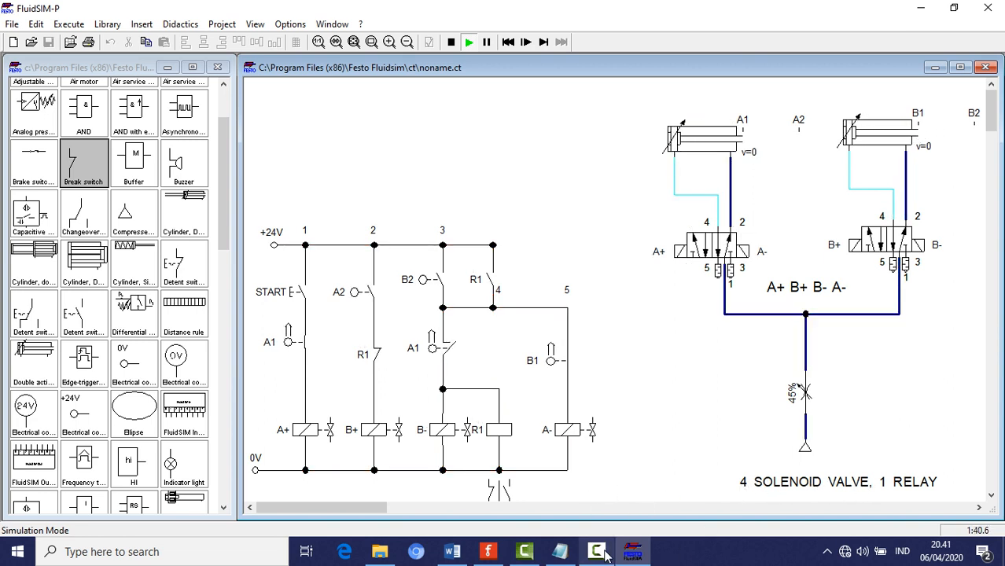
Step: Switch to Fritzing to view the pneumatic hardware layout for cylinders A and B
mouse_move(555, 555)
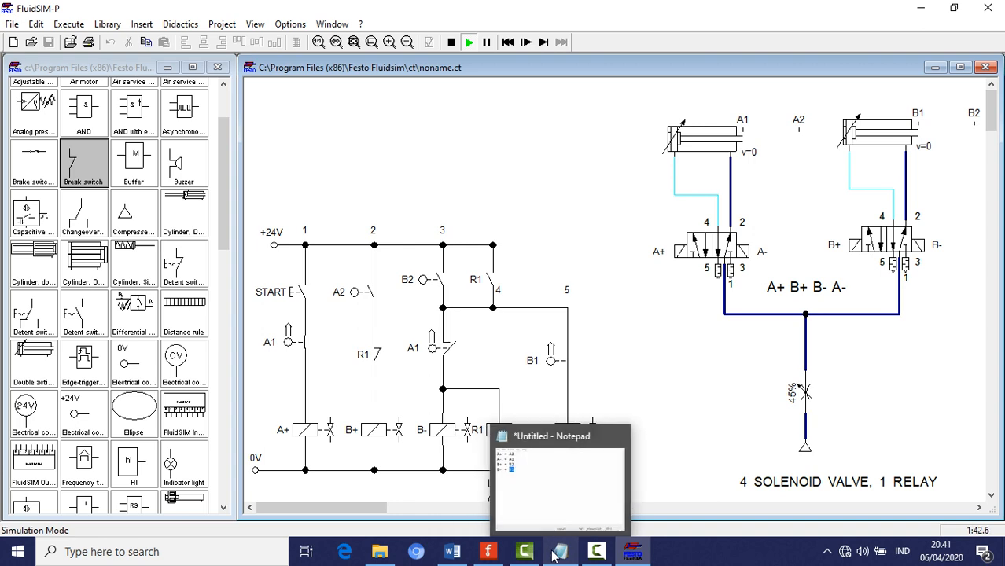
click(483, 553)
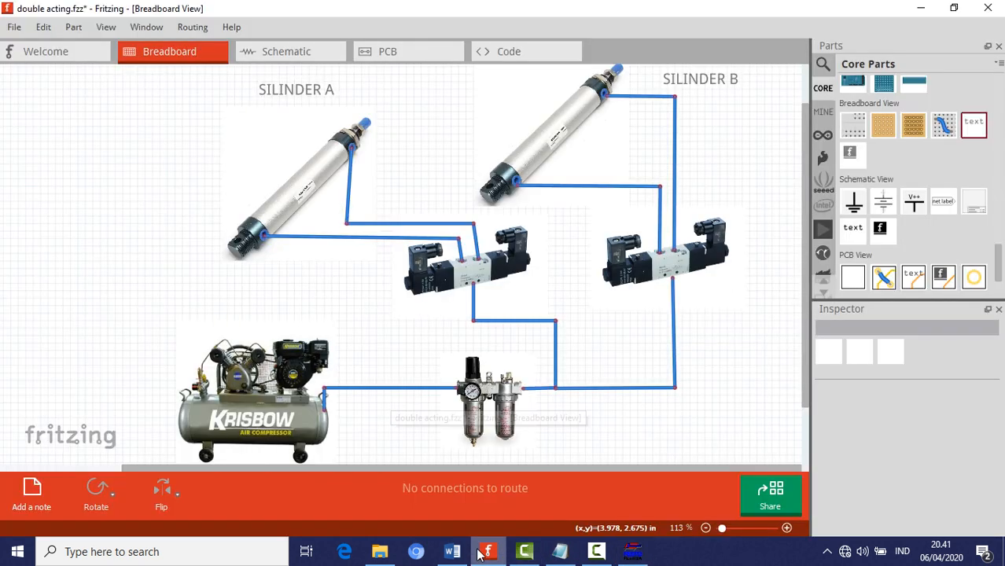